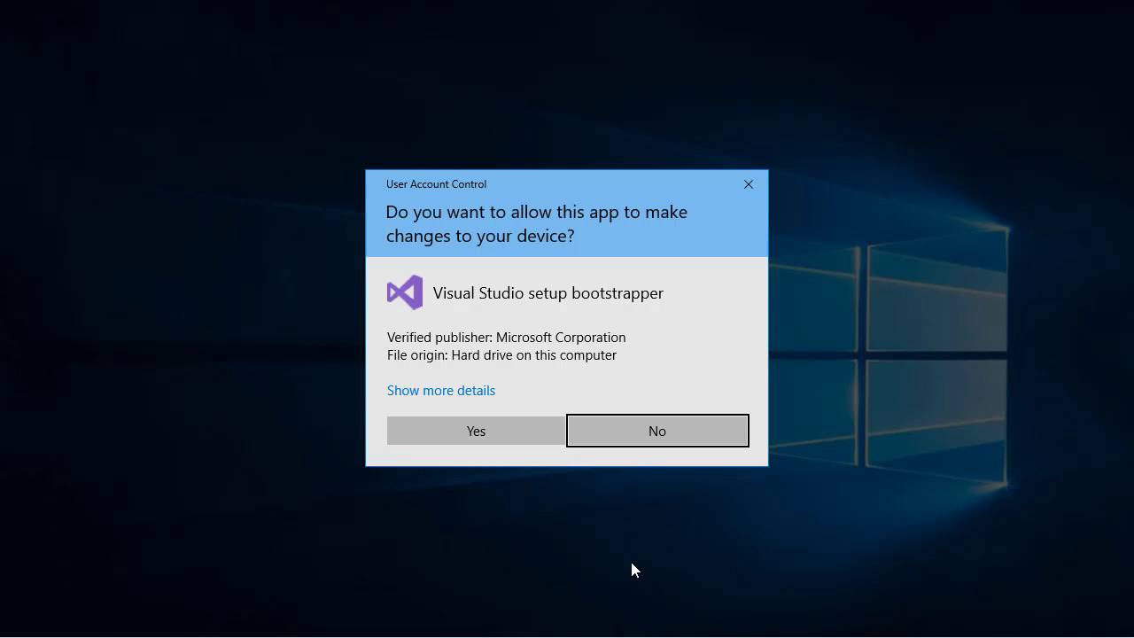
Allow the Visual Studio setup bootstrapper to make changes to the device and accept the license terms to continue setup
click(503, 423)
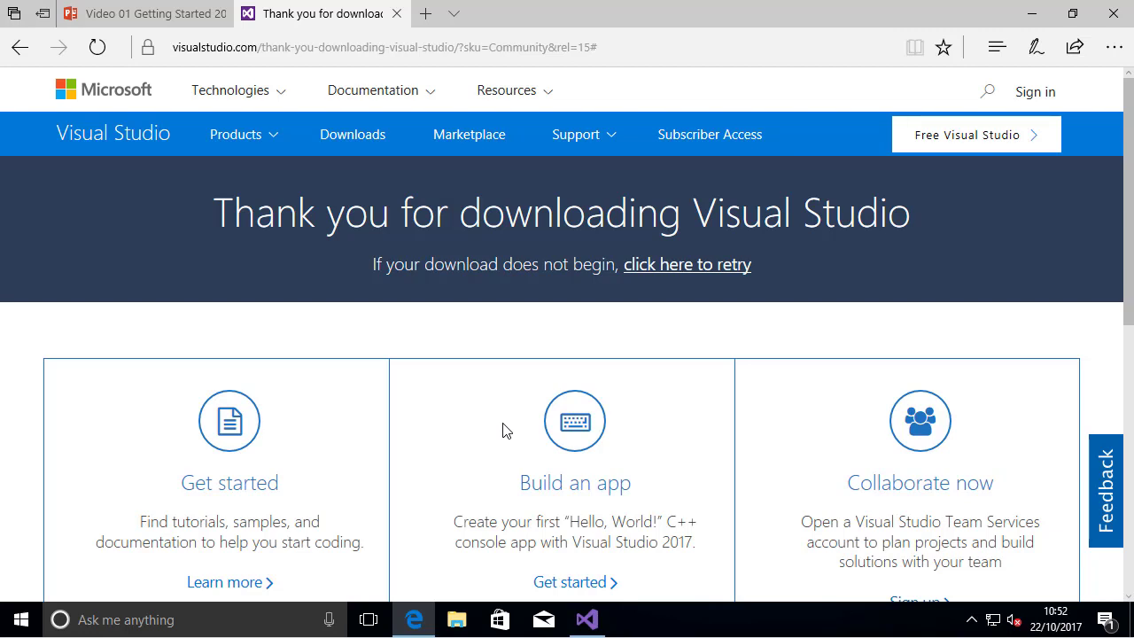
click(589, 629)
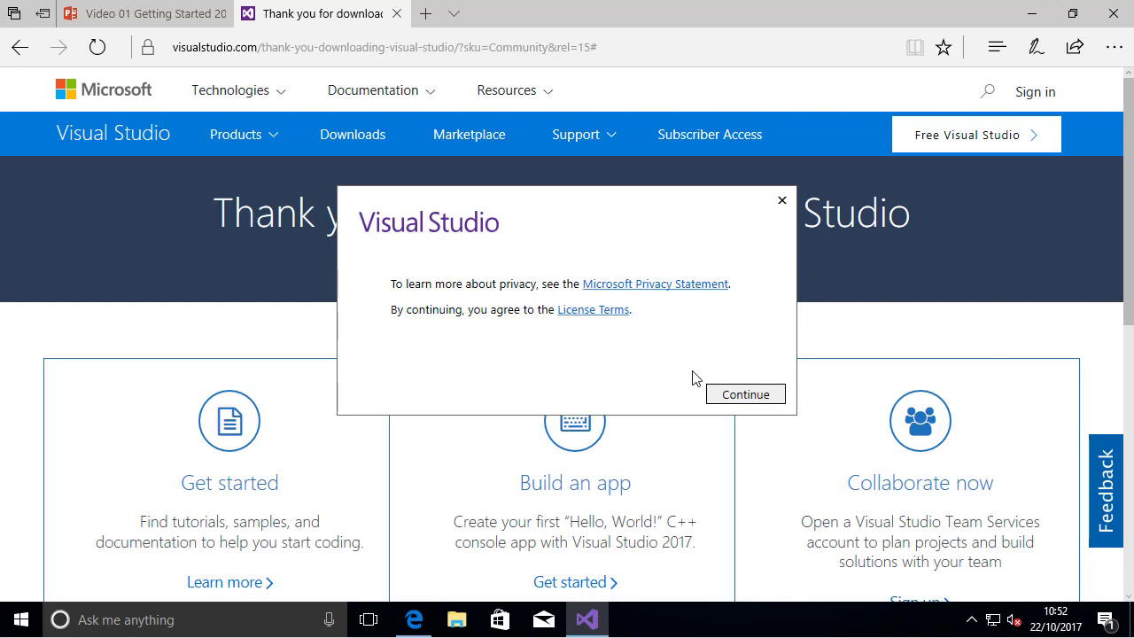
click(747, 398)
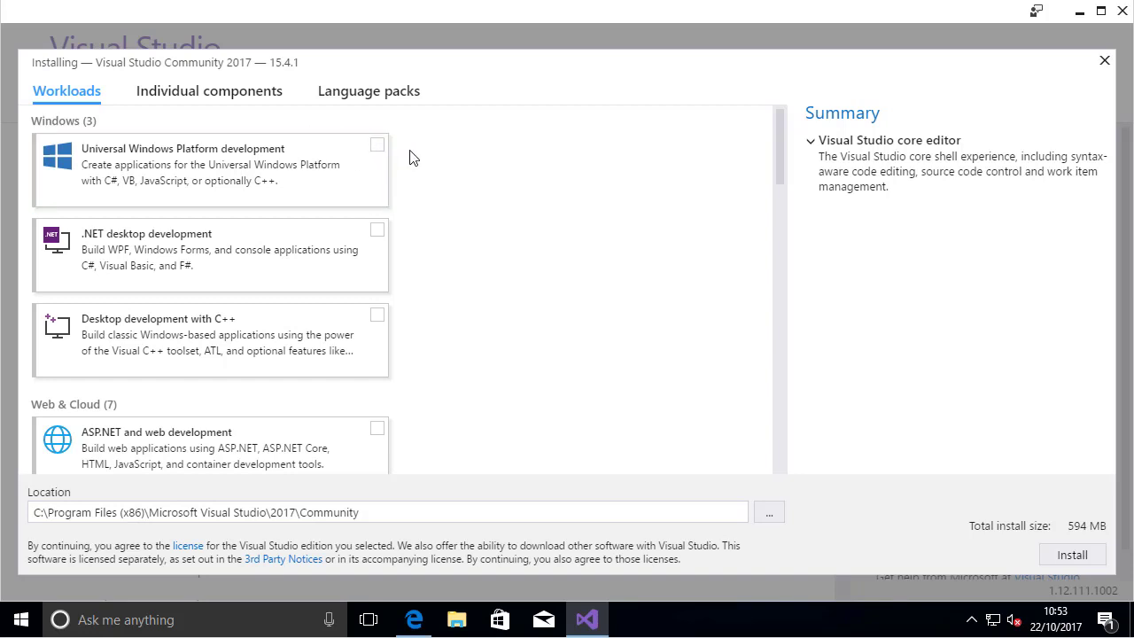
click(381, 147)
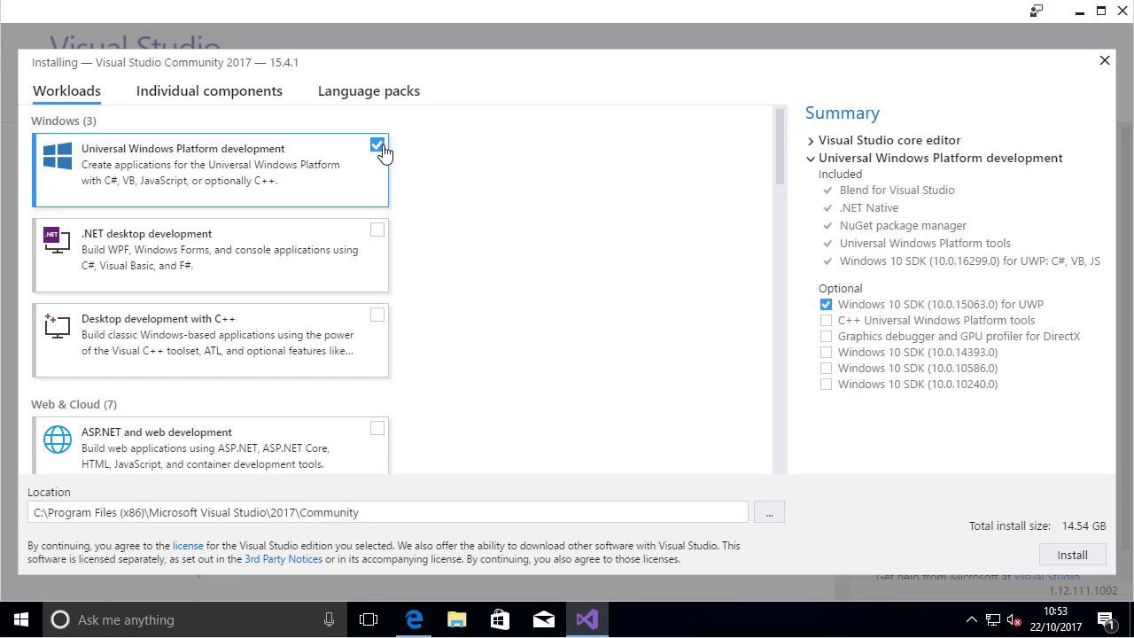
click(377, 232)
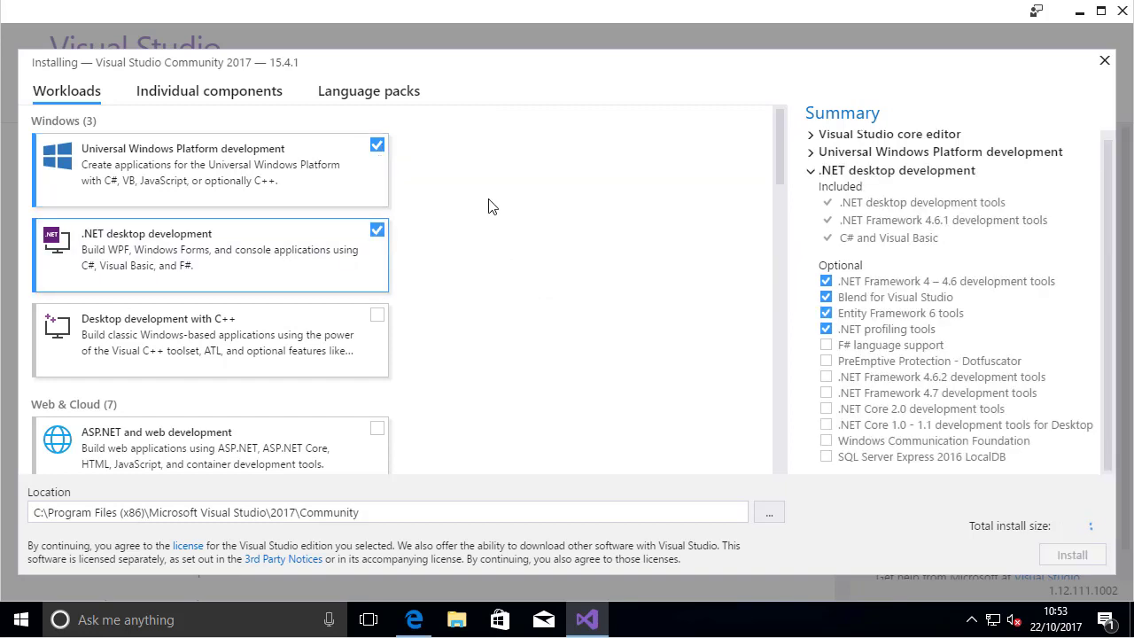
click(253, 167)
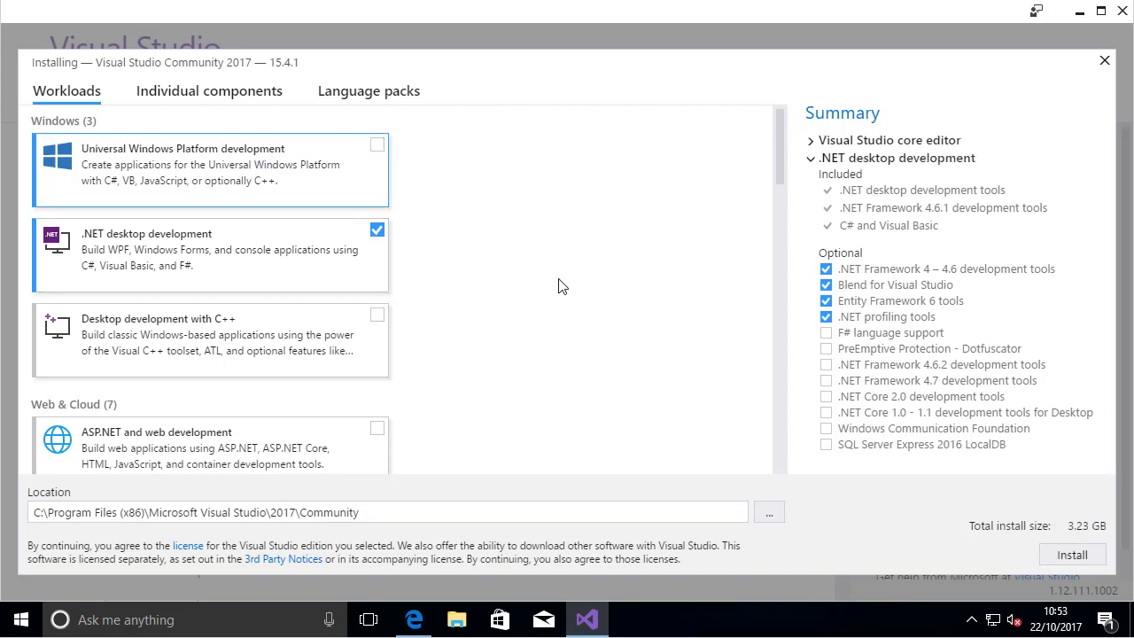
click(378, 237)
click(378, 232)
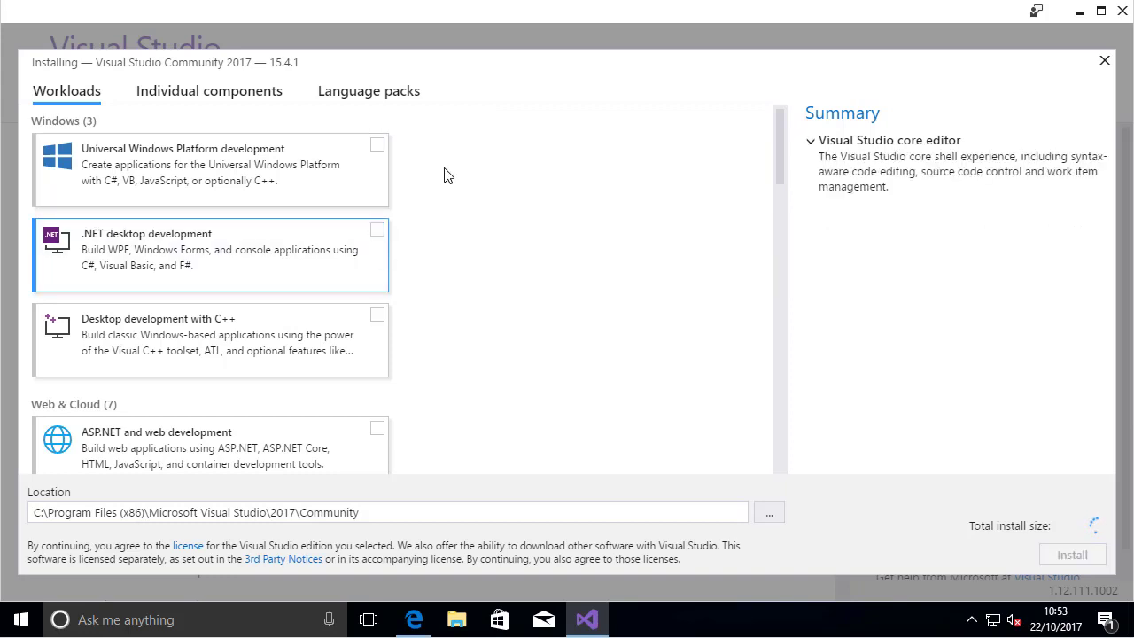
Select the Universal Windows Platform development workload with optional Windows 10 SDK (10.0.10586.0), plus the .NET desktop development workload
click(382, 151)
click(379, 148)
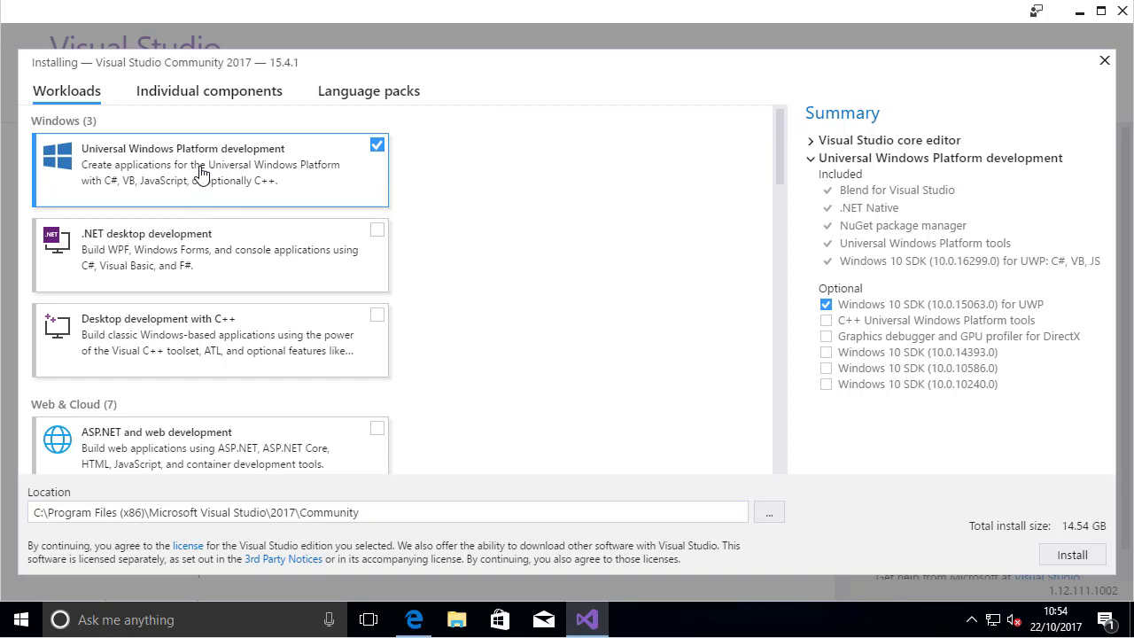
click(825, 369)
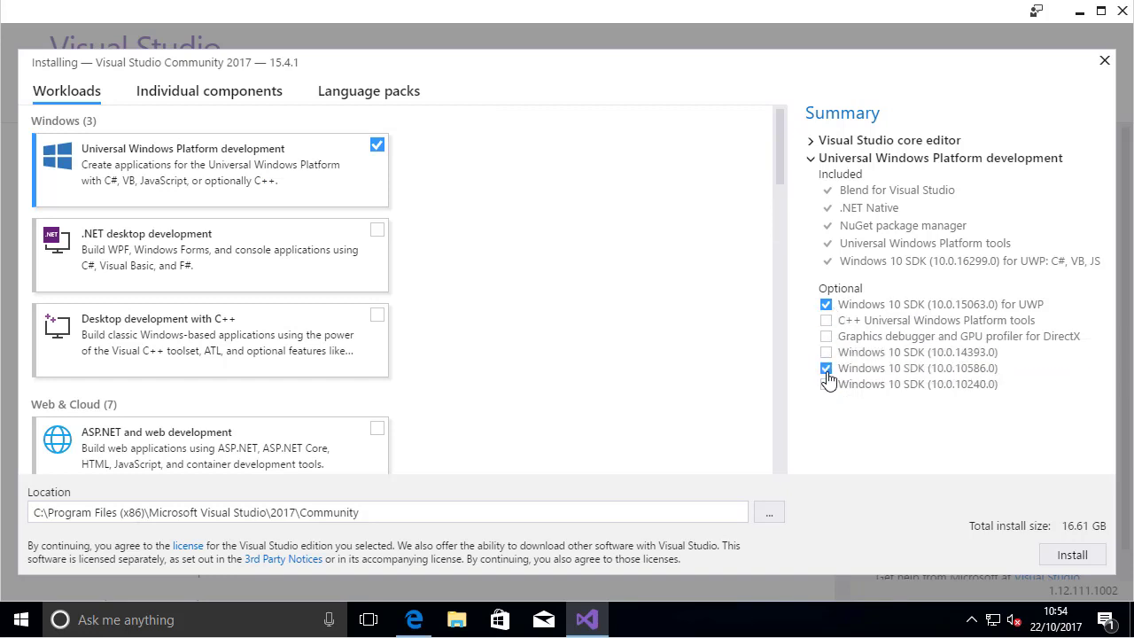
click(377, 232)
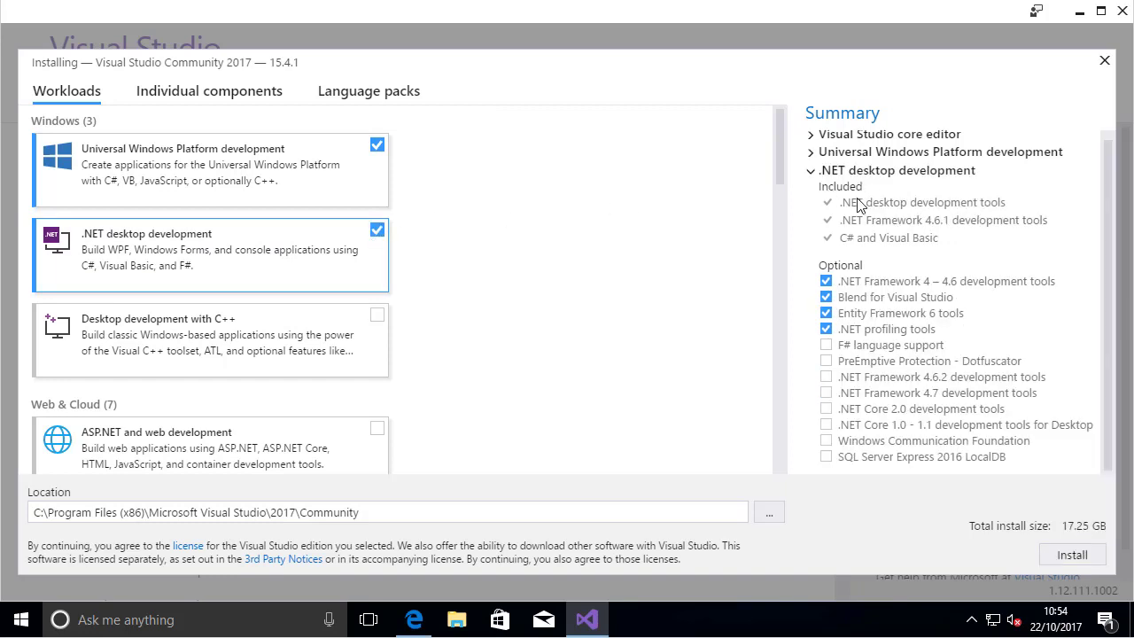
Review the core editor, Universal Windows Platform and .NET desktop components in the installation summary, and start the installation
click(813, 175)
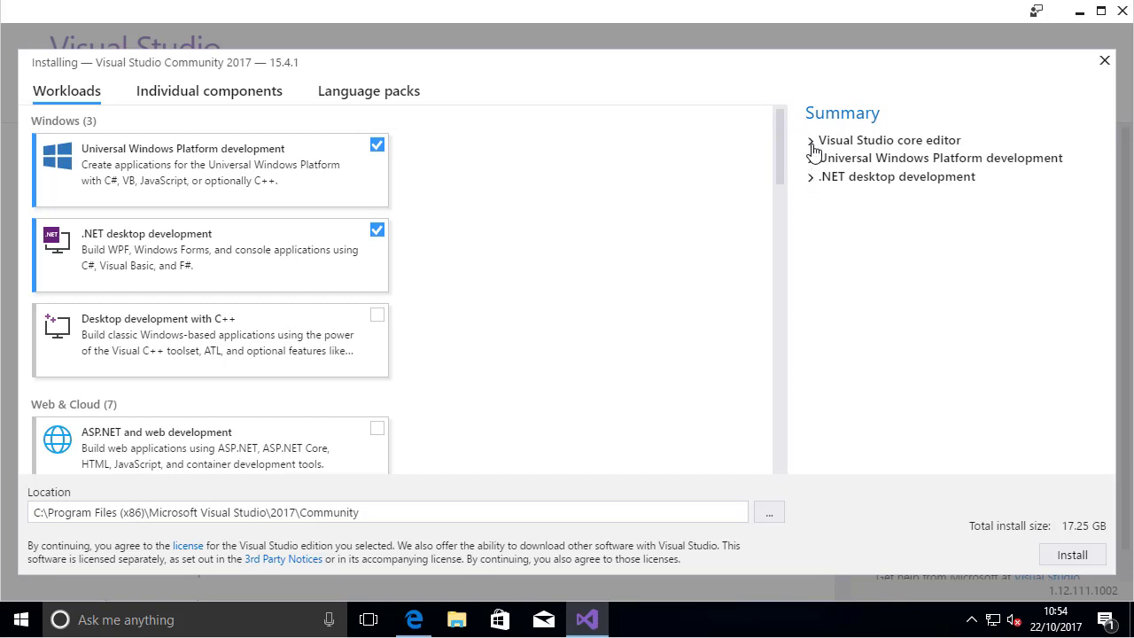
click(811, 143)
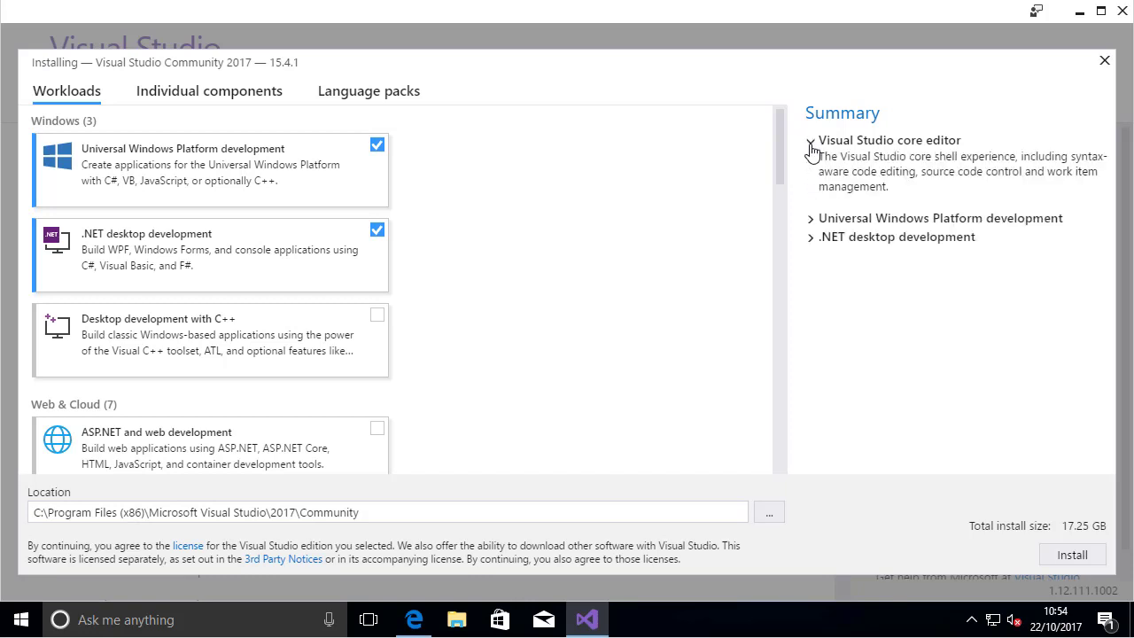
click(816, 223)
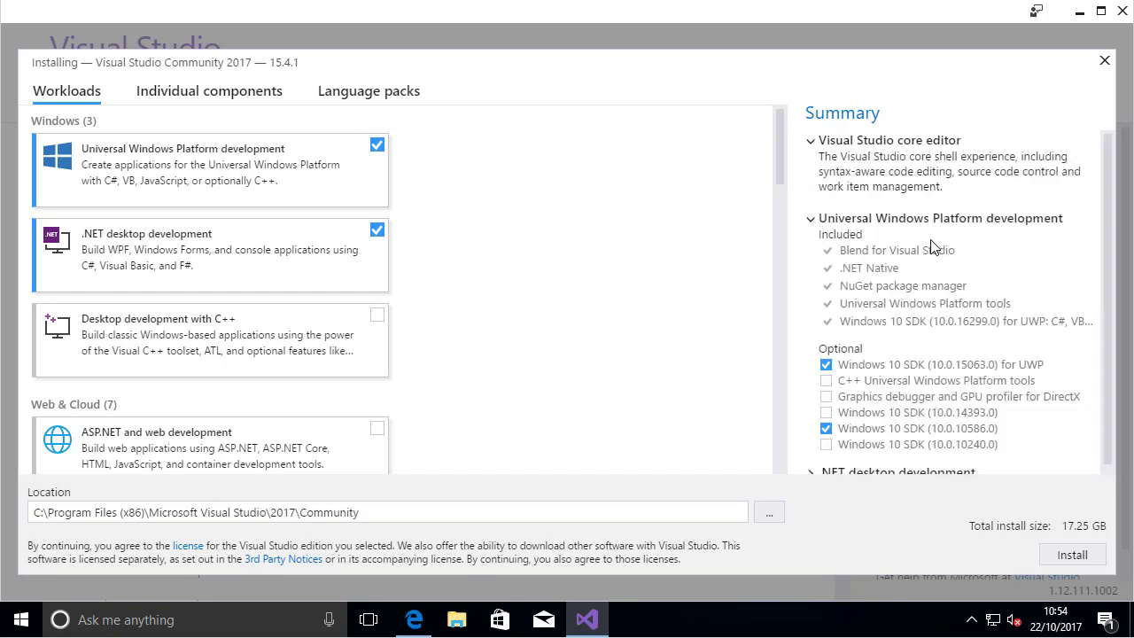
scroll(1011, 302, down, 1)
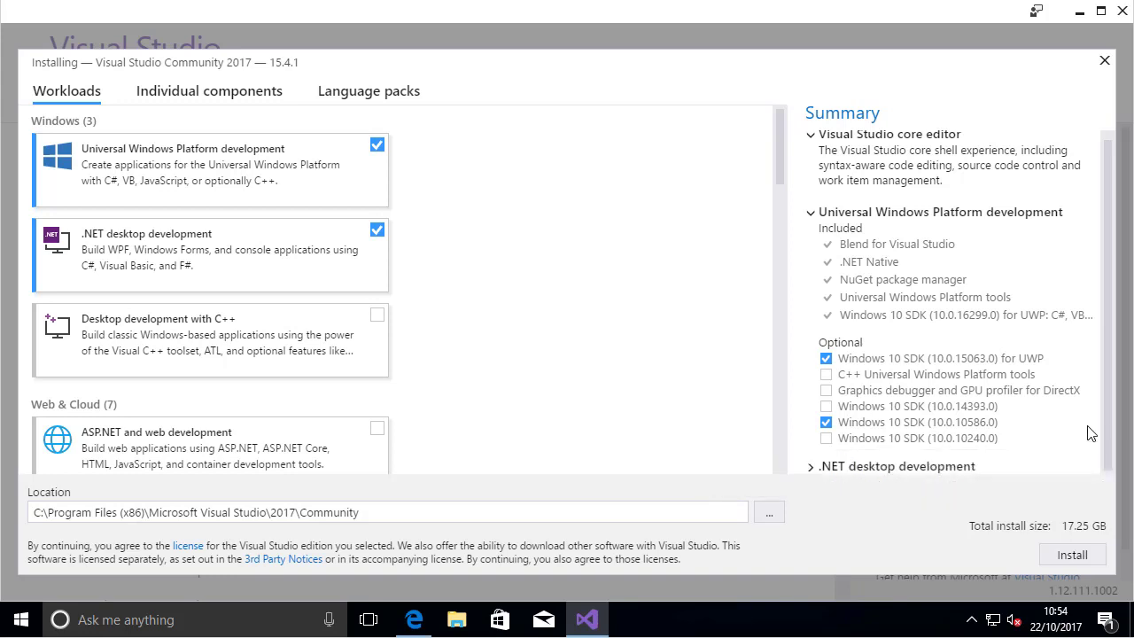
click(813, 468)
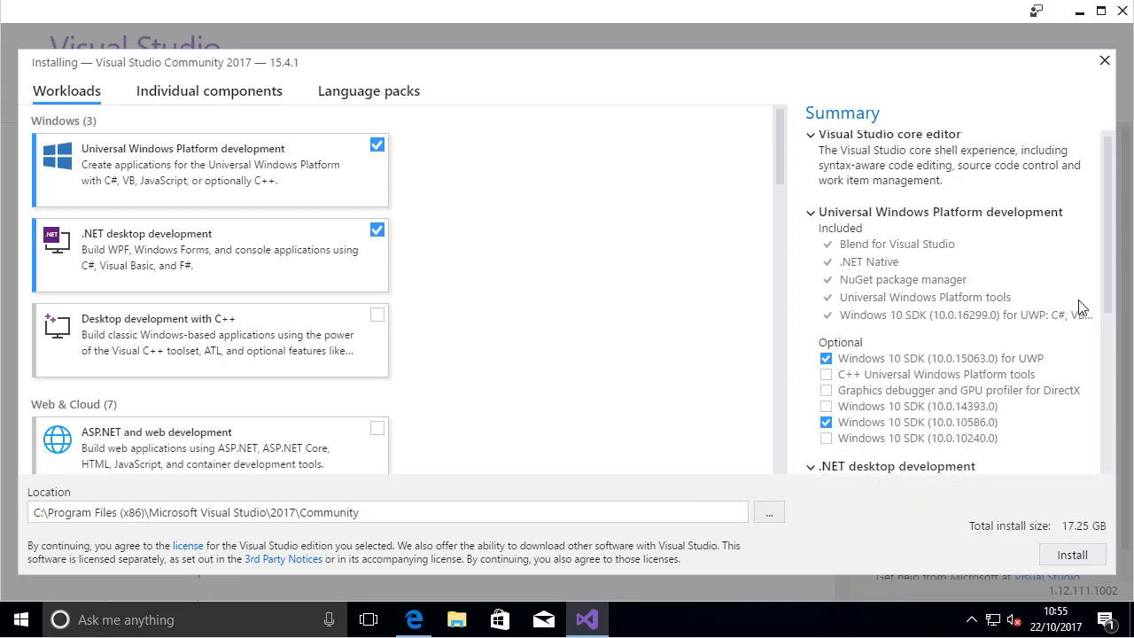
drag(1109, 306, 1091, 362)
scroll(1092, 361, down, 4)
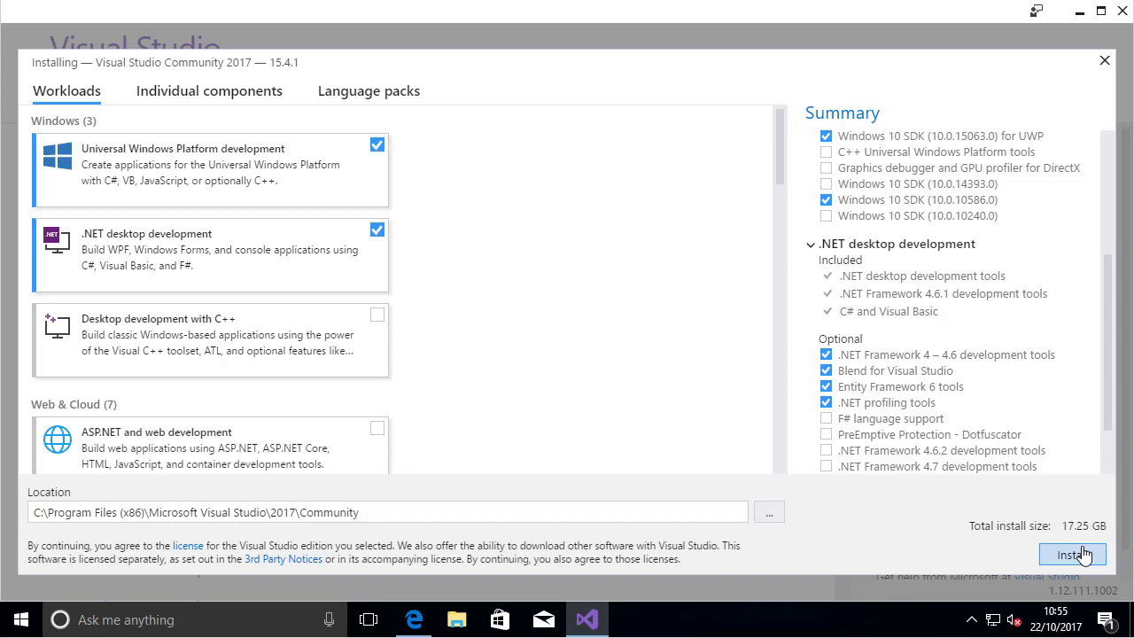
click(1084, 554)
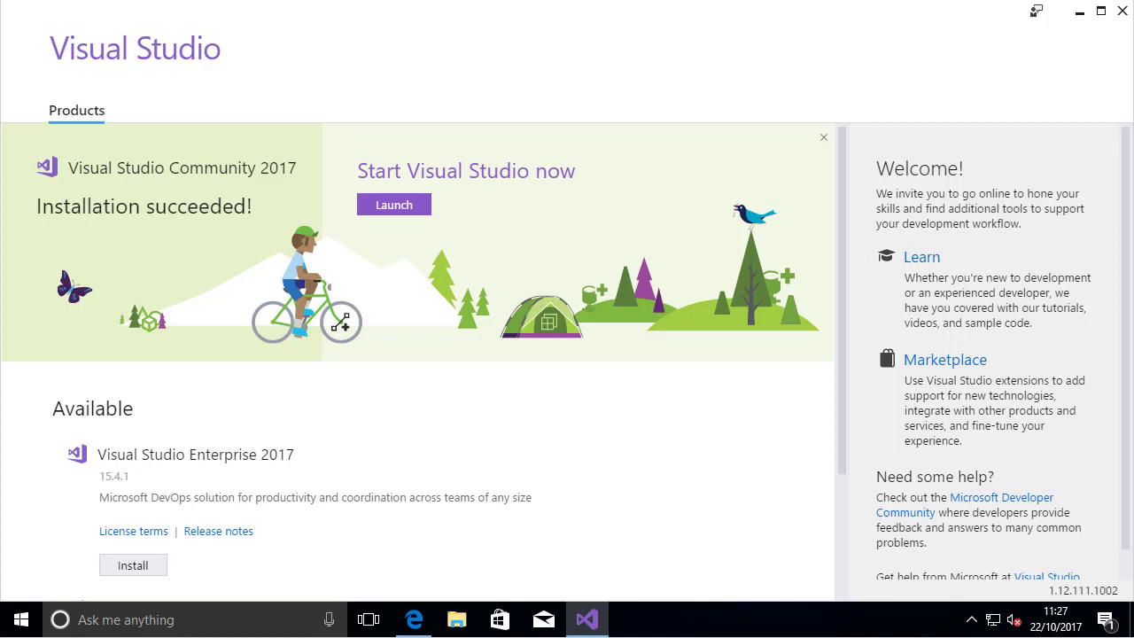
Launch the installed Visual Studio Community 2017, start signing in and enter the account's e-mail address
click(403, 205)
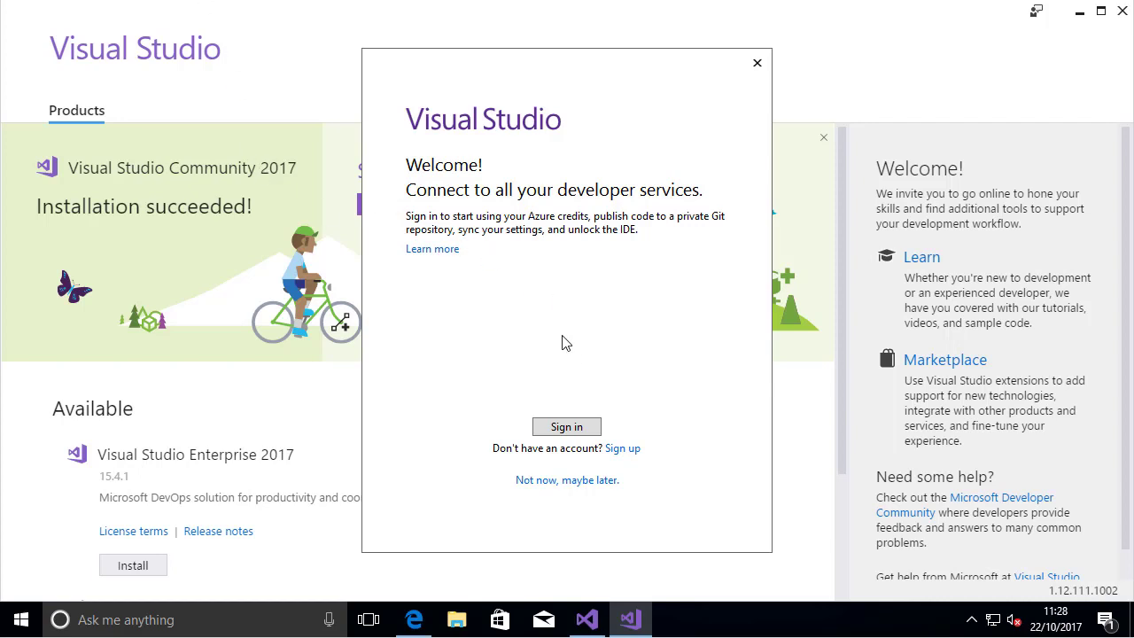
click(563, 428)
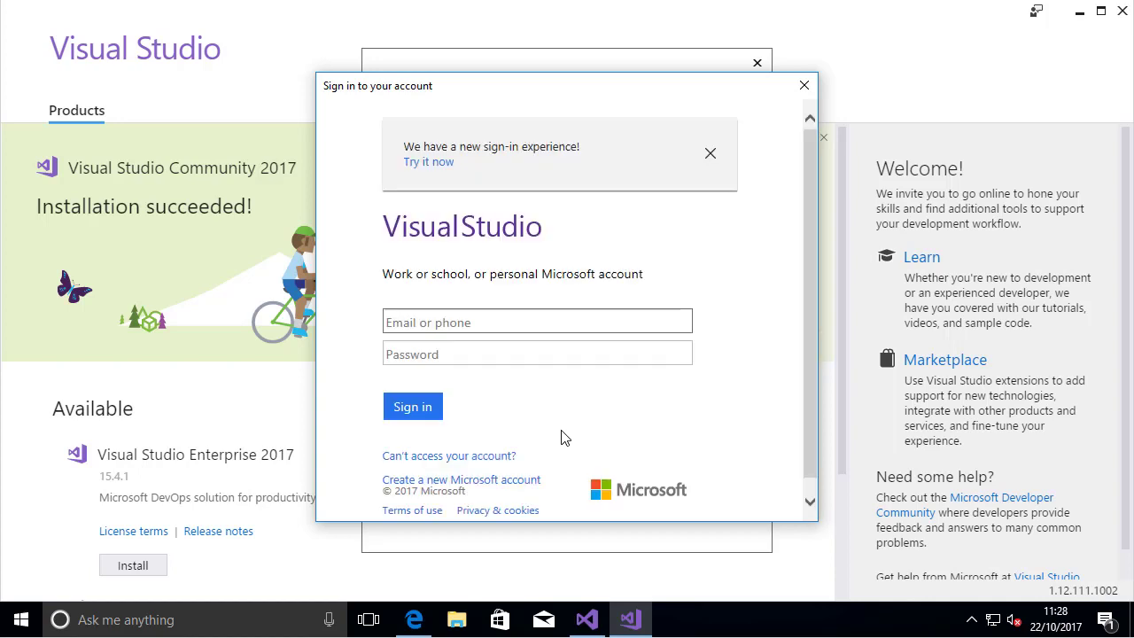
click(450, 325)
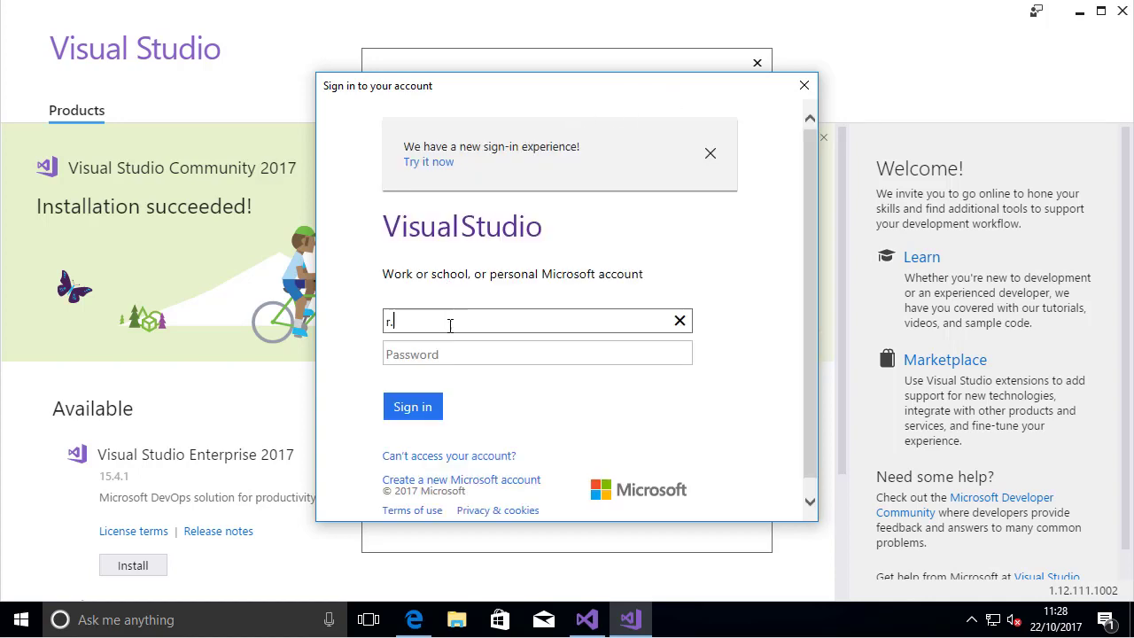
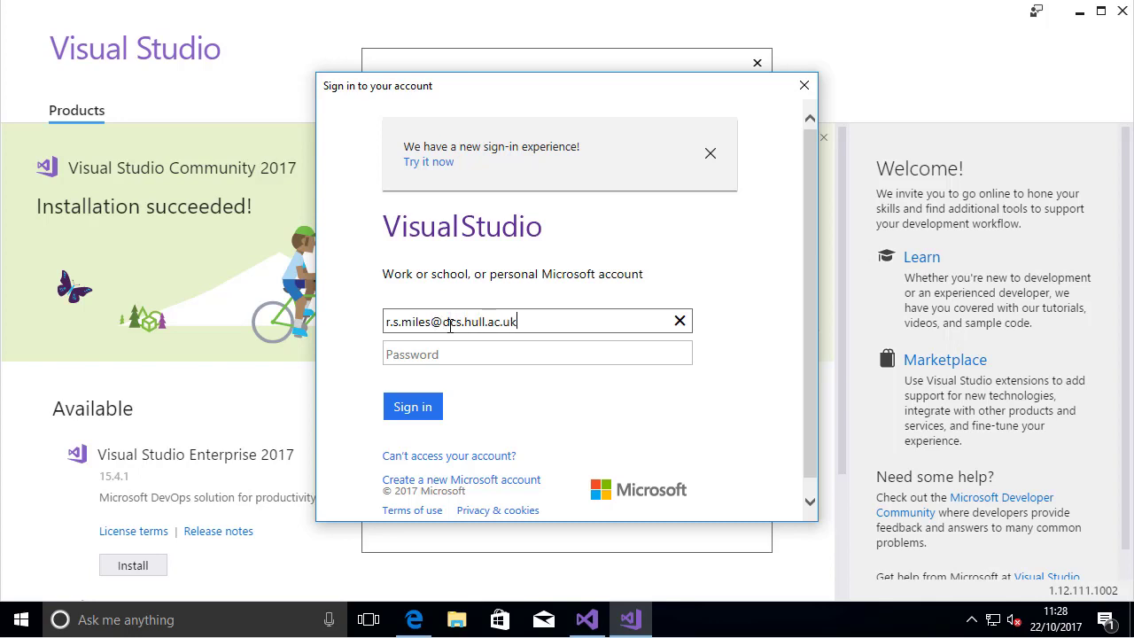
Choose the personal account, enter the Microsoft account password and sign in
click(484, 354)
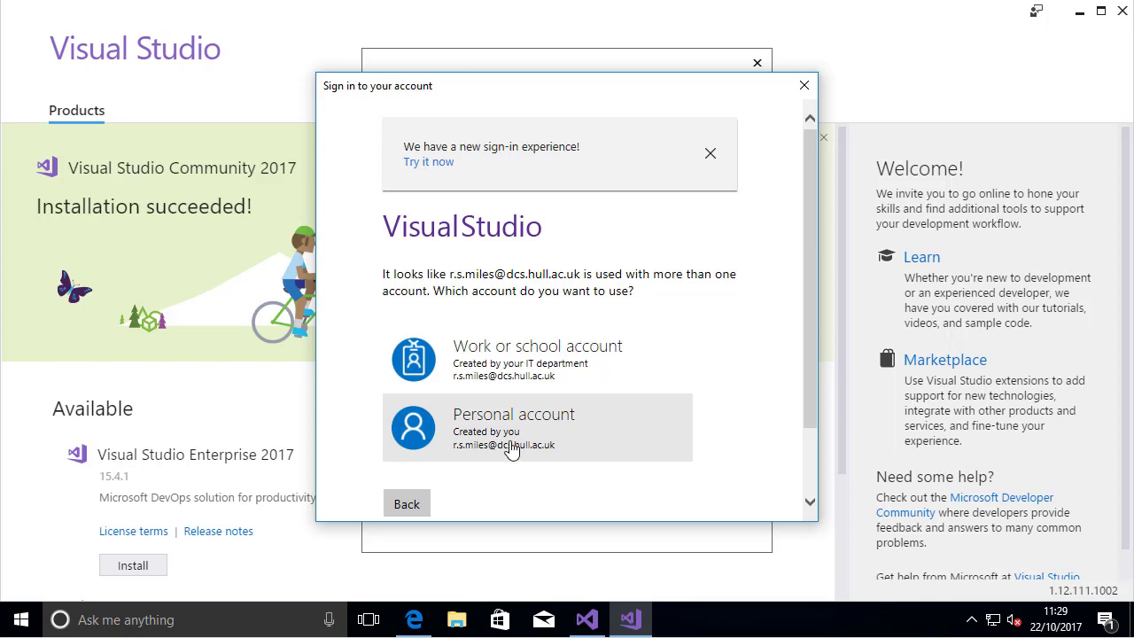
click(512, 449)
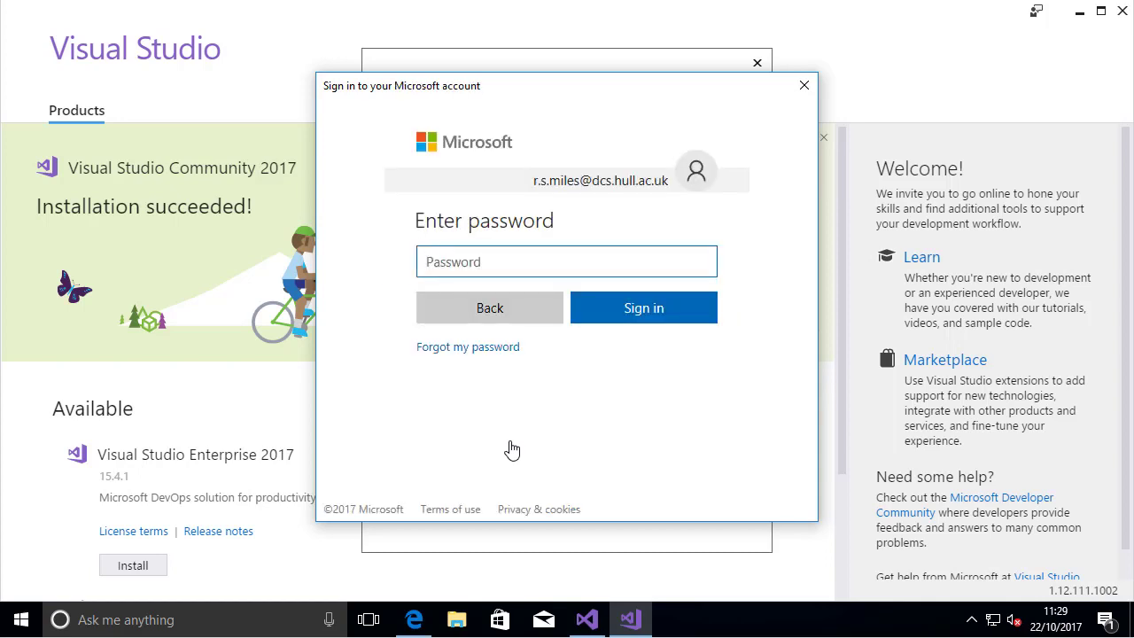
text(•••••••••••••)
click(668, 308)
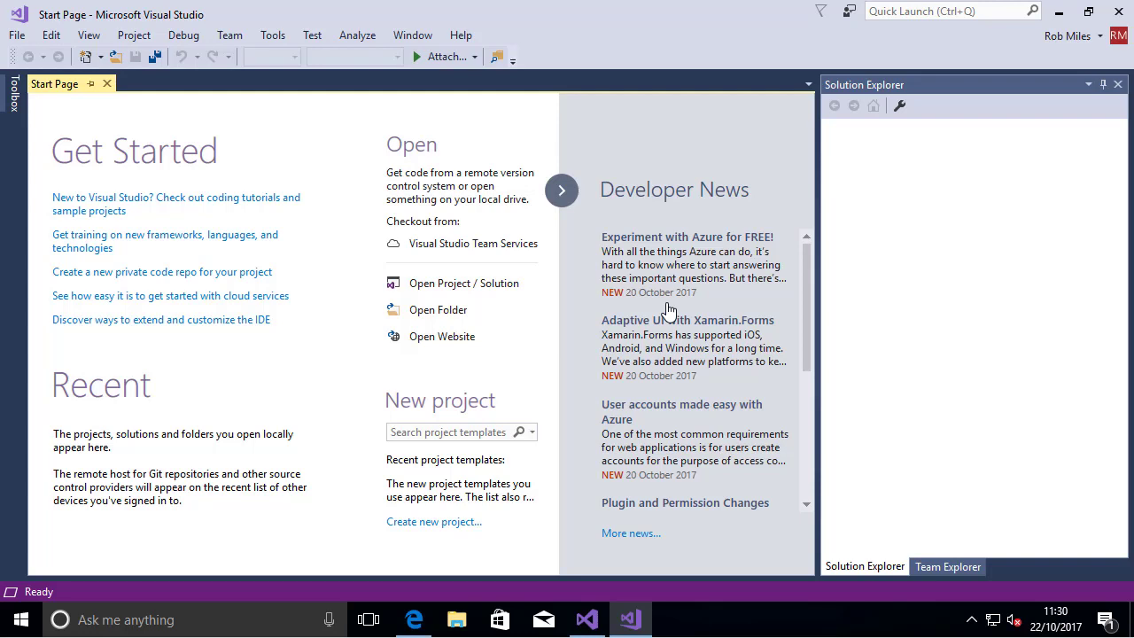
Close the Visual Studio start window and switch to the Video 01 Getting Started presentation in Microsoft Edge
click(1119, 12)
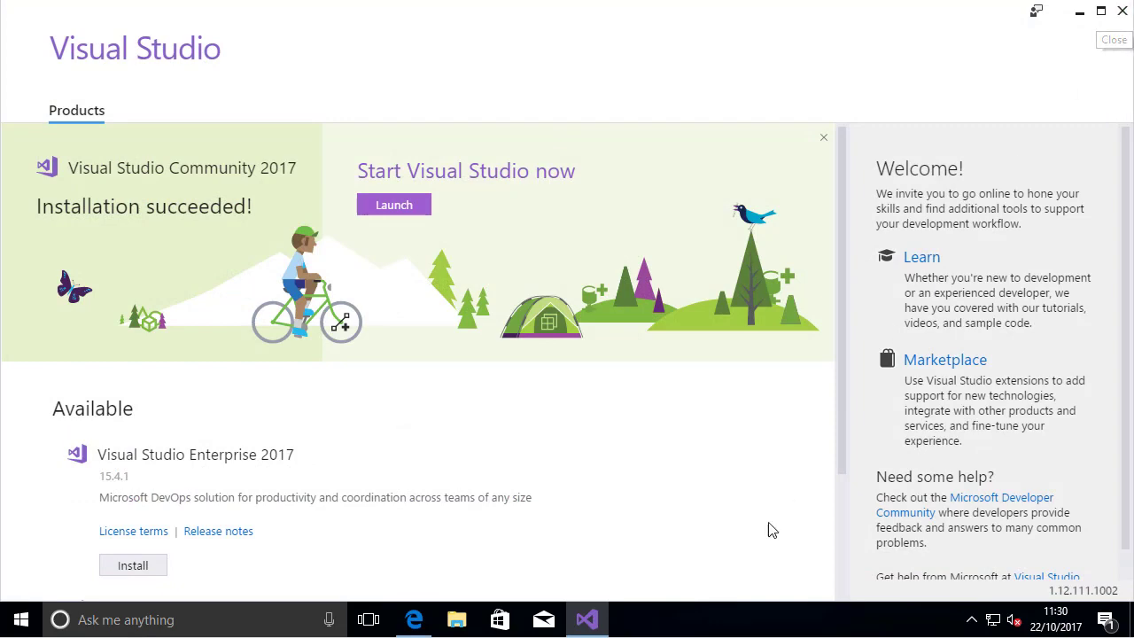
click(413, 620)
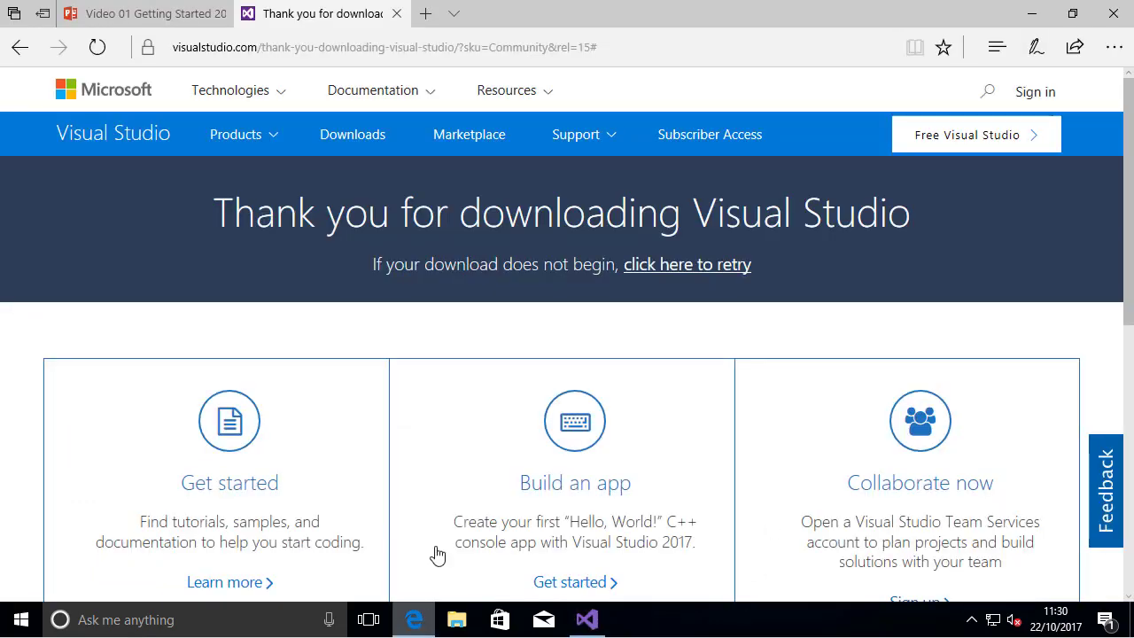
click(151, 17)
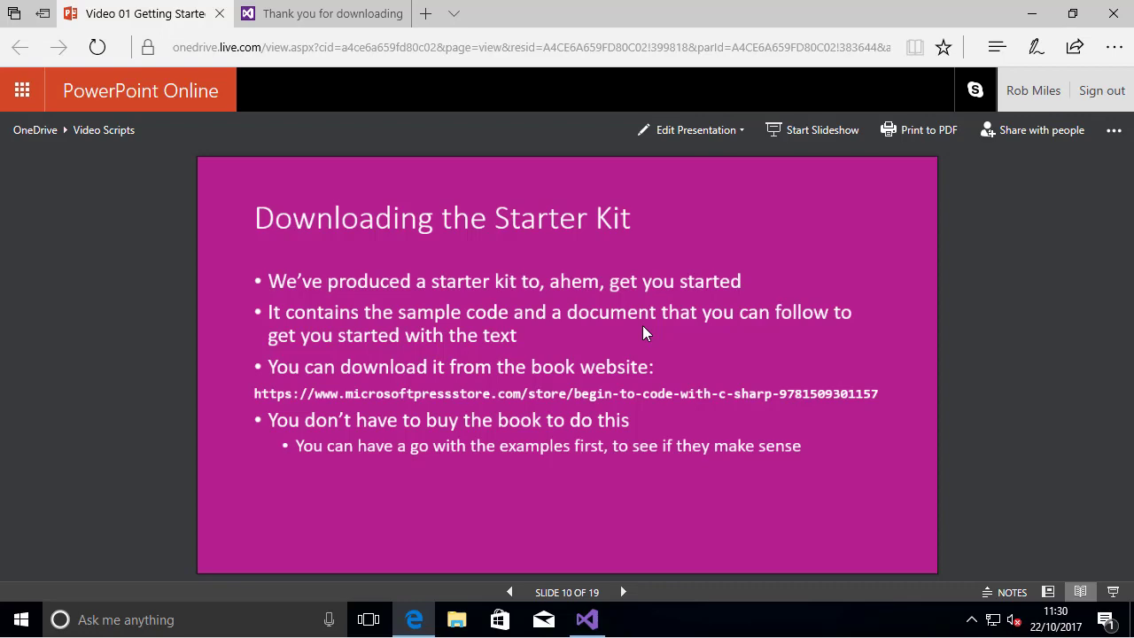
Run the presentation's slideshow from the beginning to find "The steps...." slide, and exit the slideshow on it
click(804, 131)
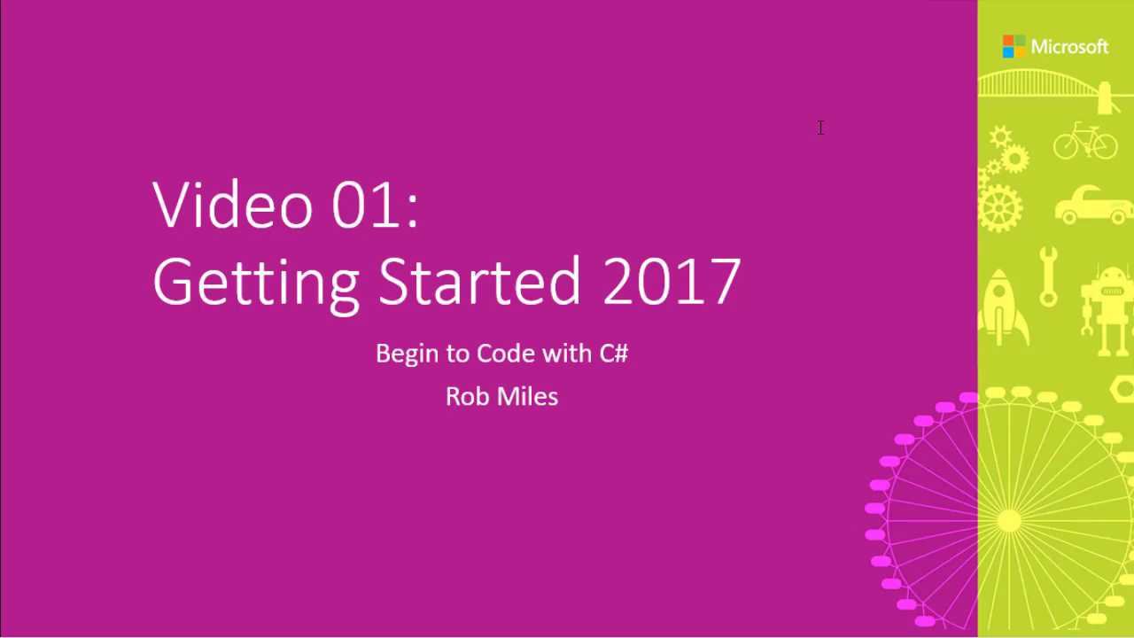
click(695, 347)
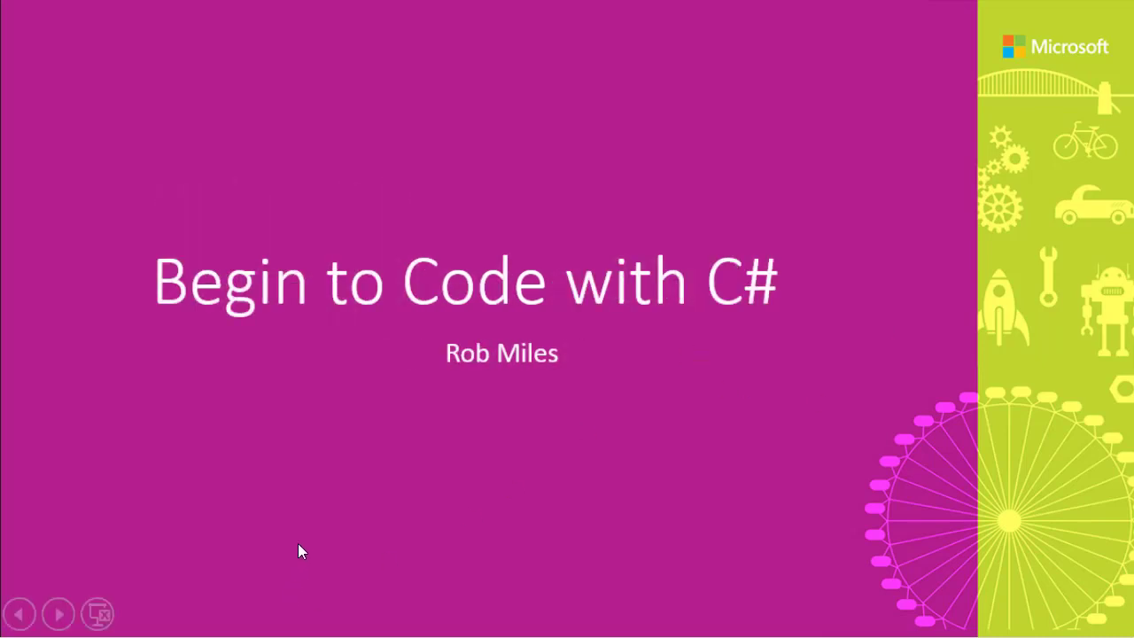
click(59, 614)
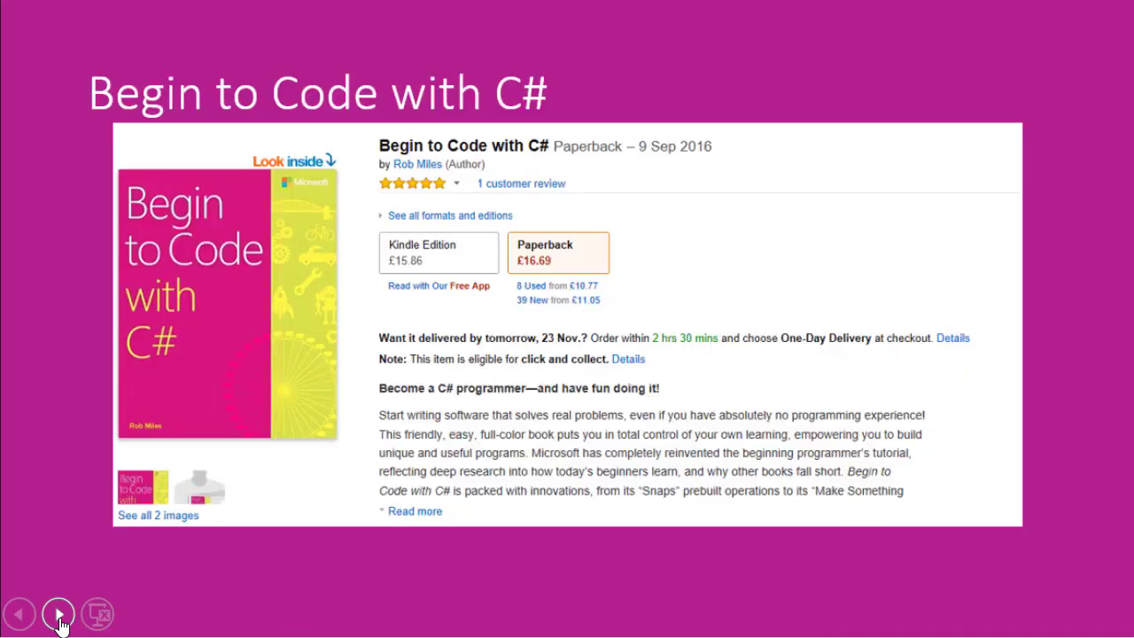
click(58, 614)
click(58, 614)
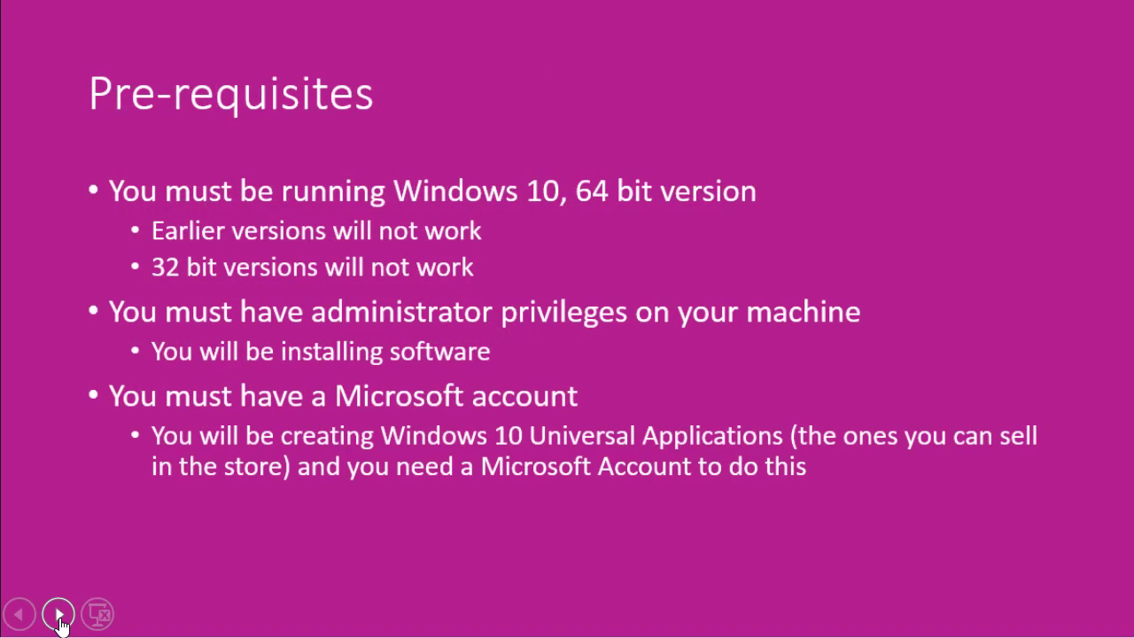
click(58, 614)
click(58, 614)
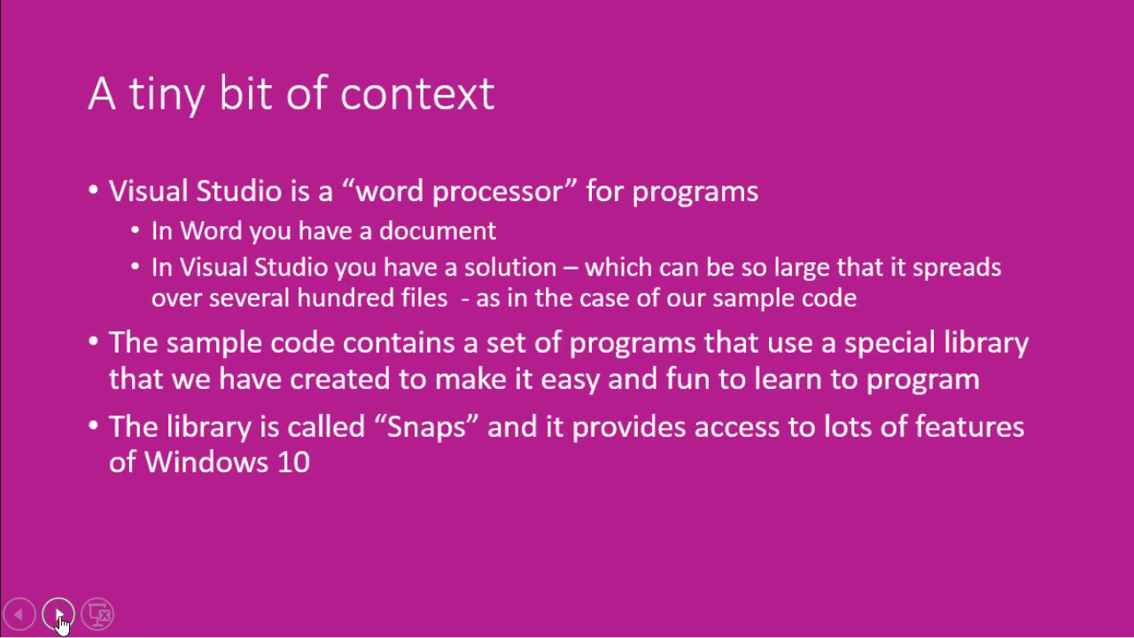
click(58, 614)
click(59, 614)
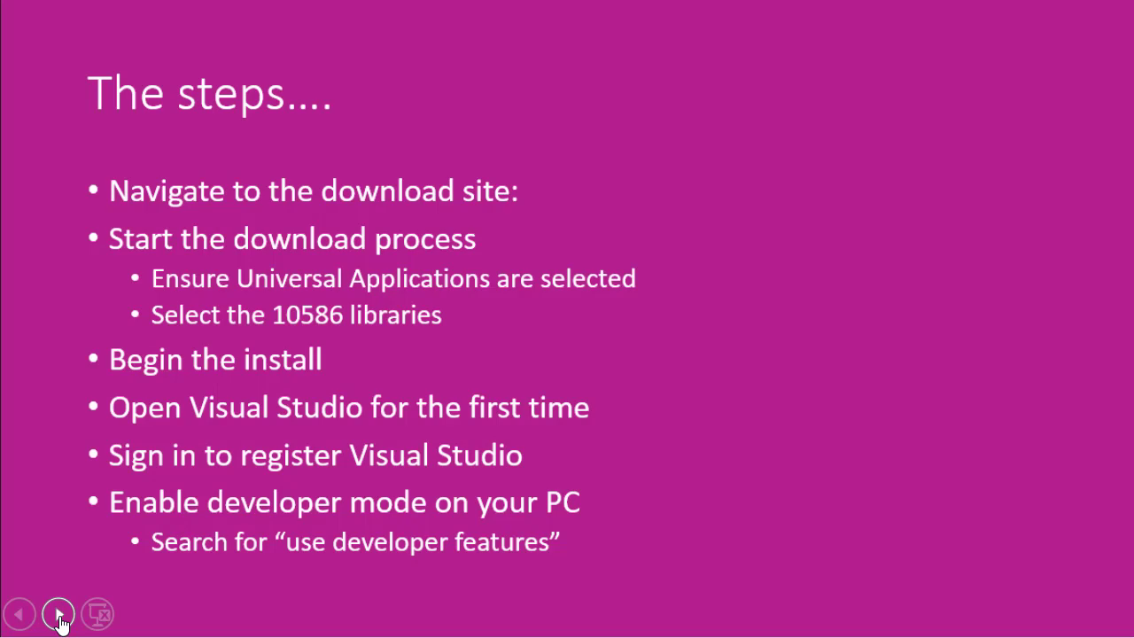
key(Right)
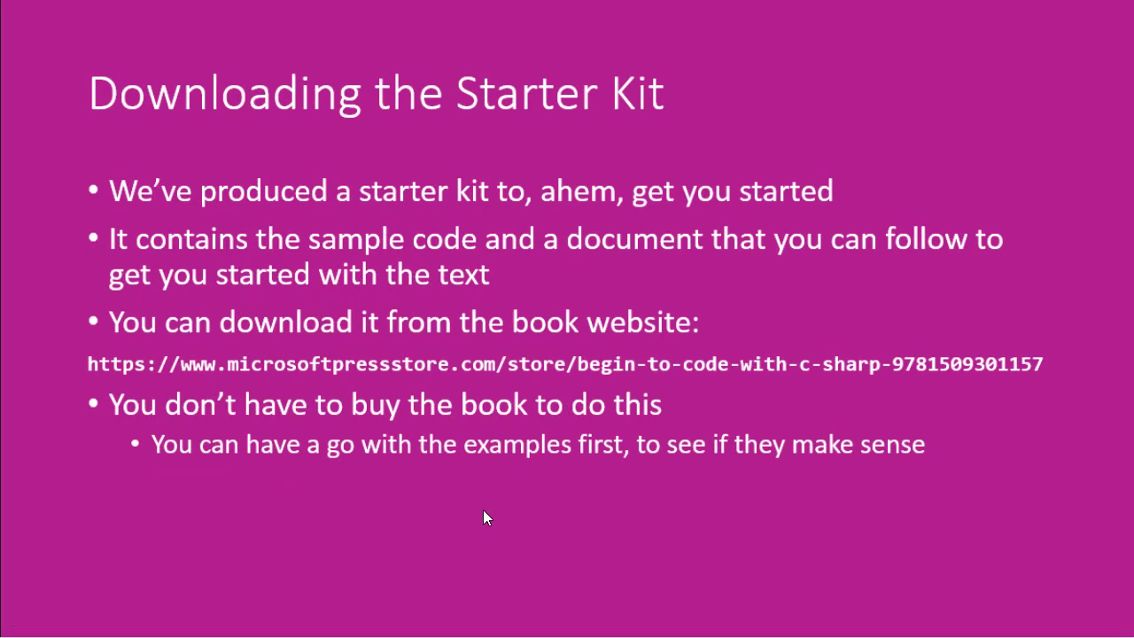
key(Left)
key(Escape)
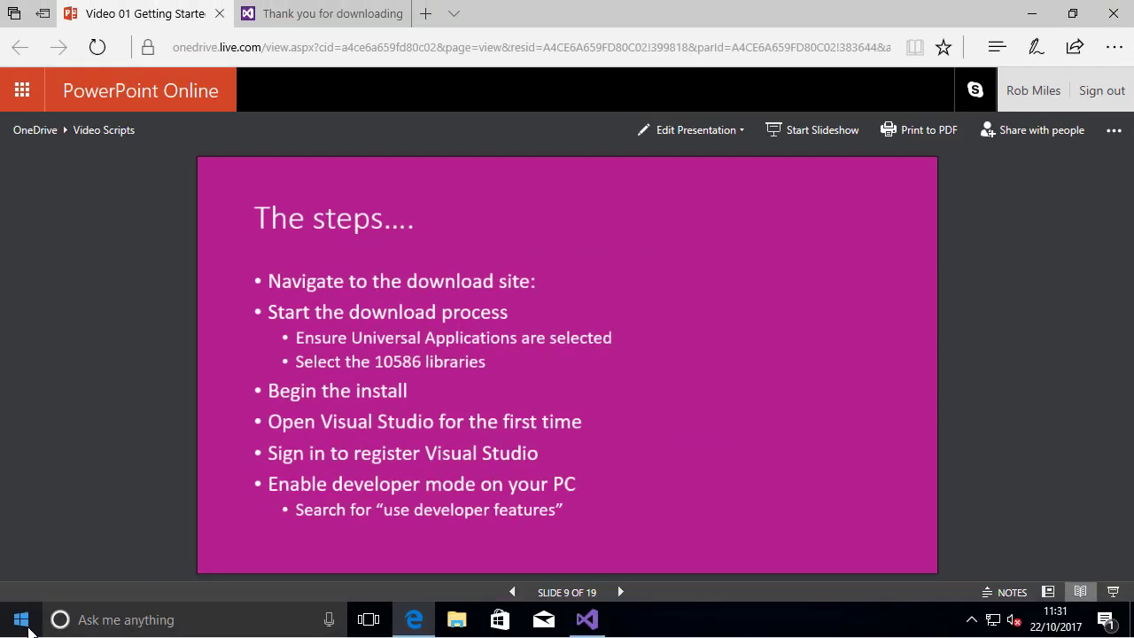
Try to find the developer mode setting by searching Windows for "devloper mode", and close the web results
click(107, 620)
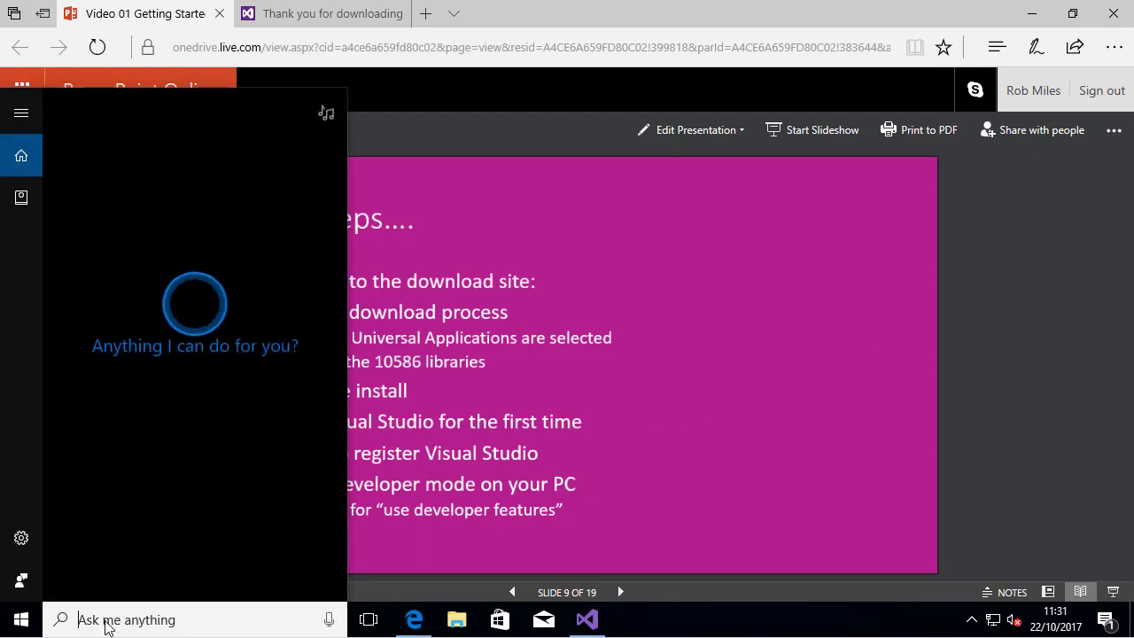
text(de)
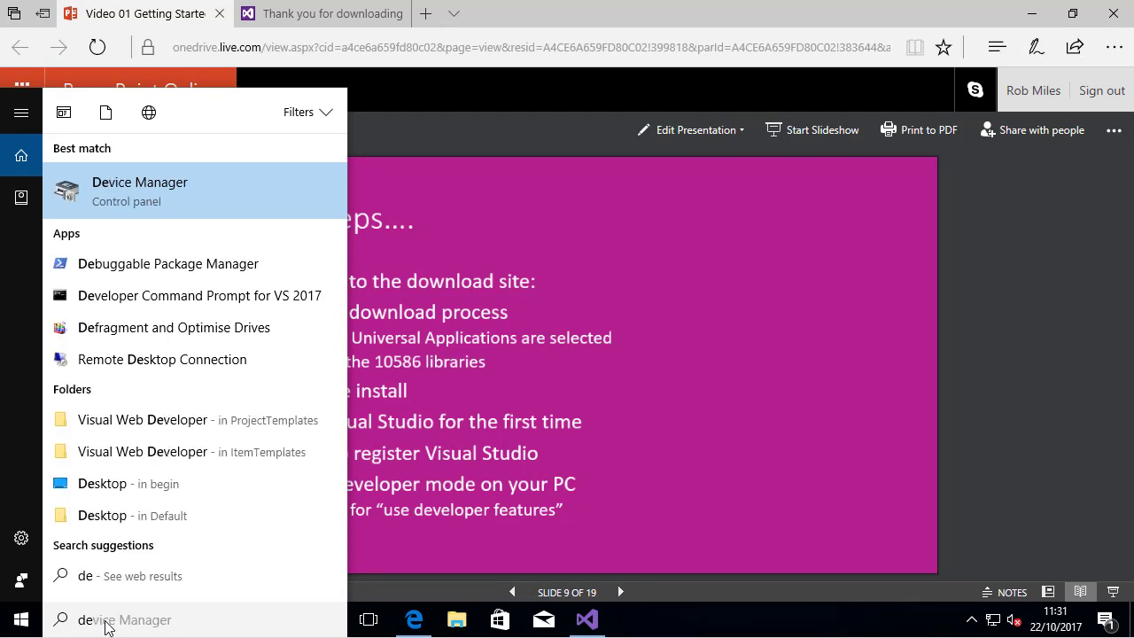
text(vloper)
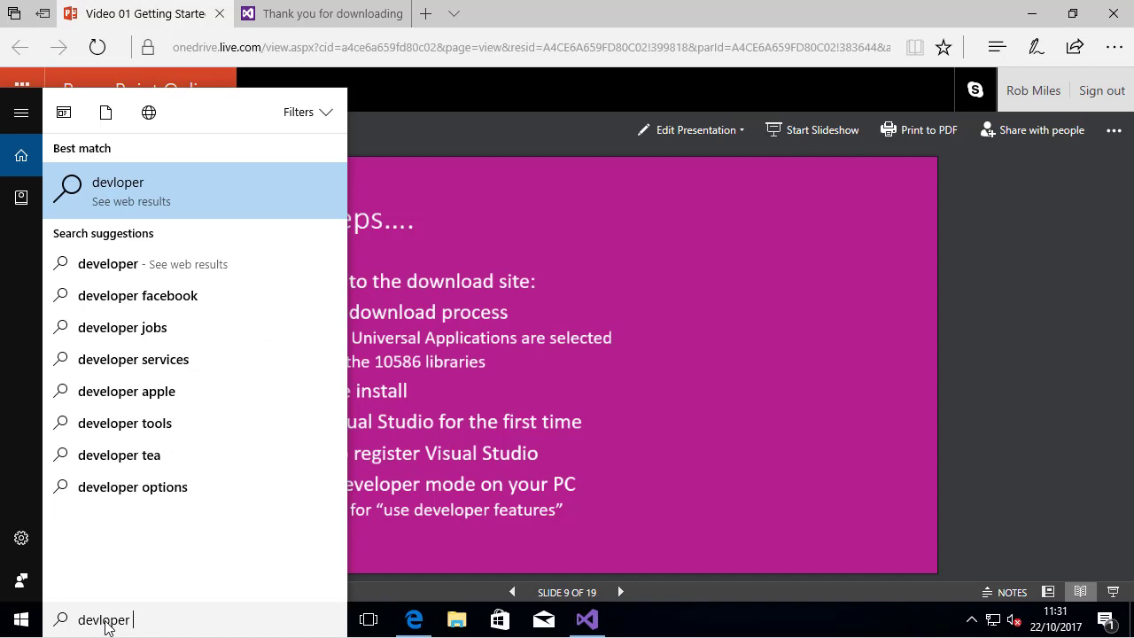
text(features)
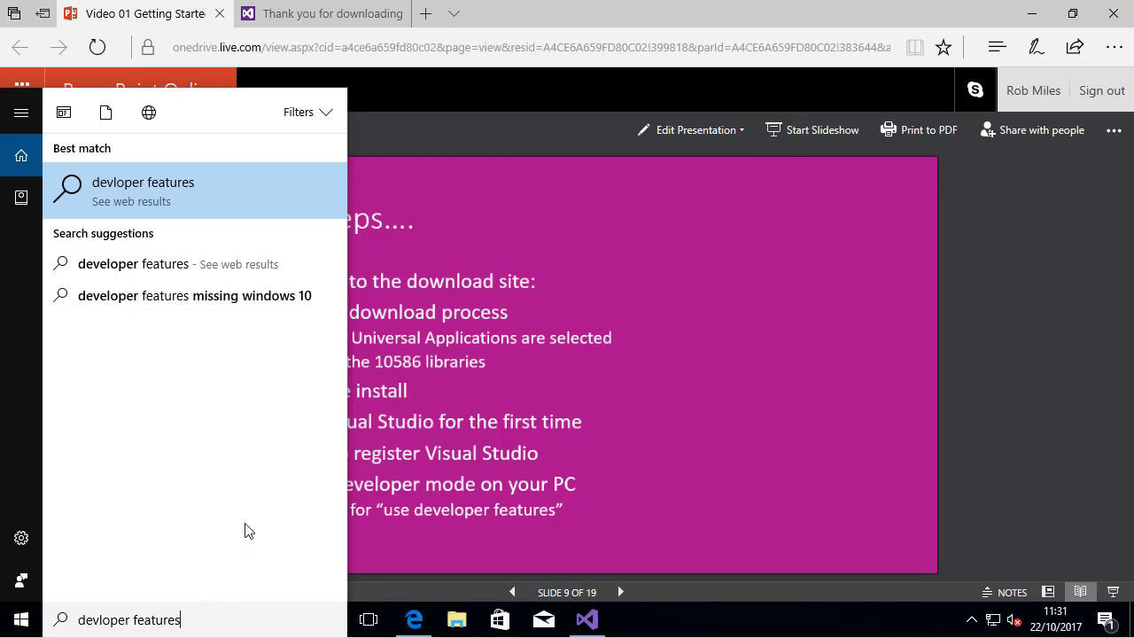
key(BackSpace)
key(BackSpace)
key(BackSpace)
key(BackSpace)
key(BackSpace)
key(BackSpace)
key(BackSpace)
key(BackSpace)
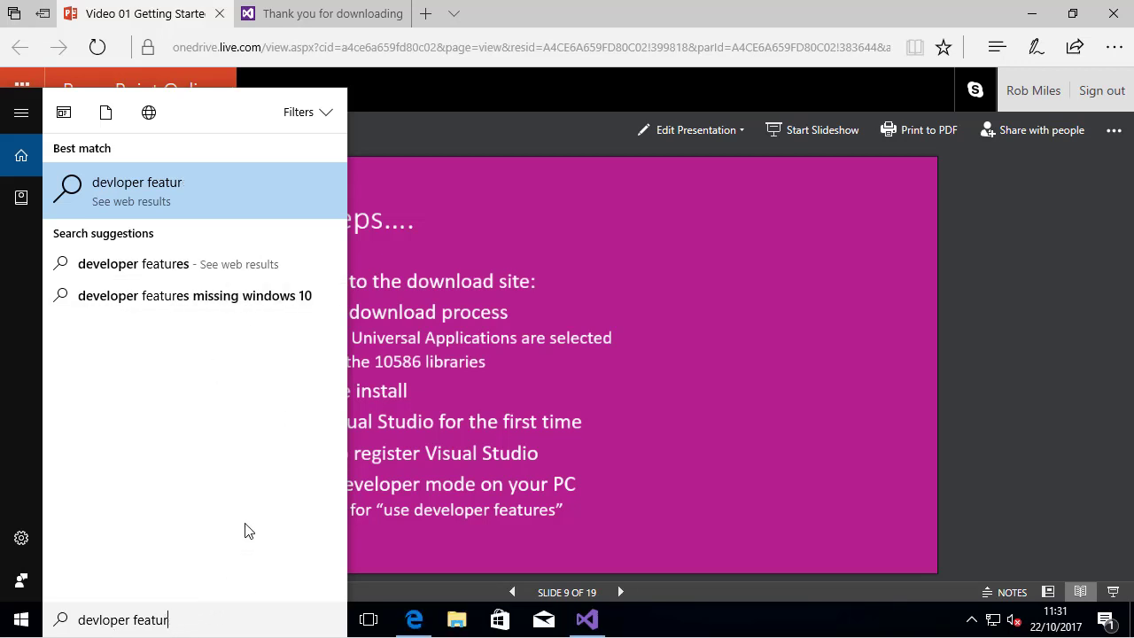
text(mode)
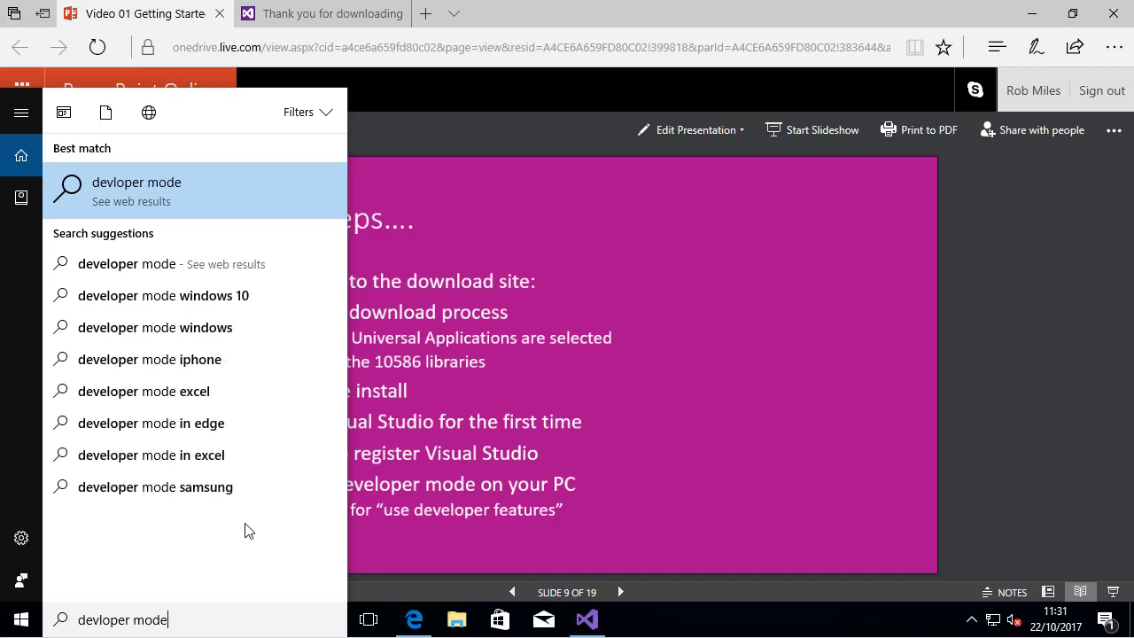
key(Escape)
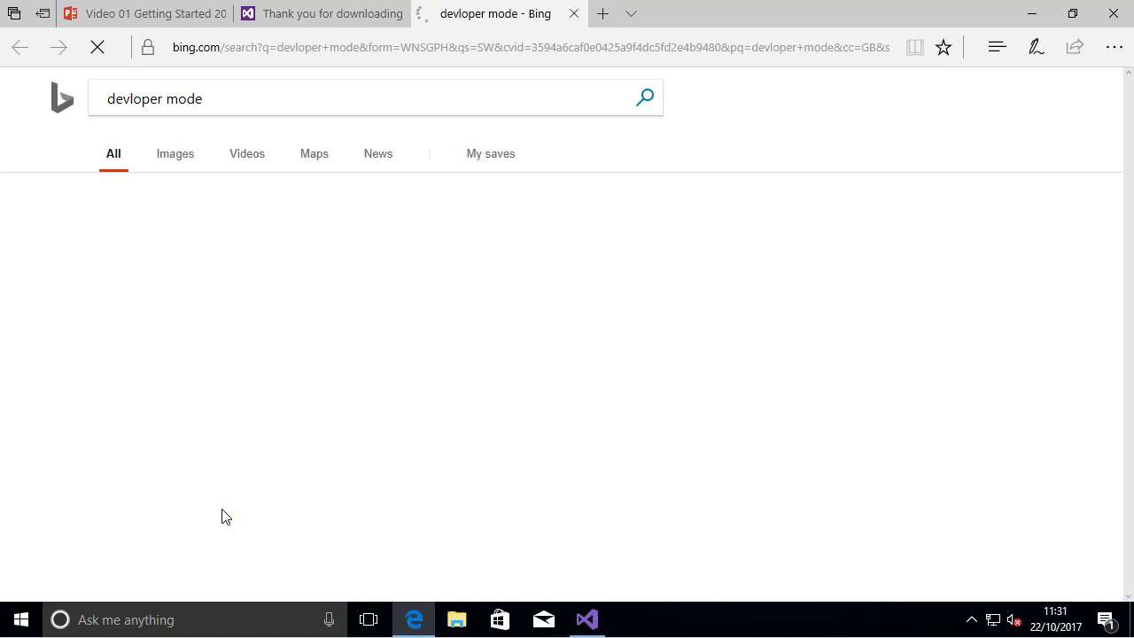
click(573, 14)
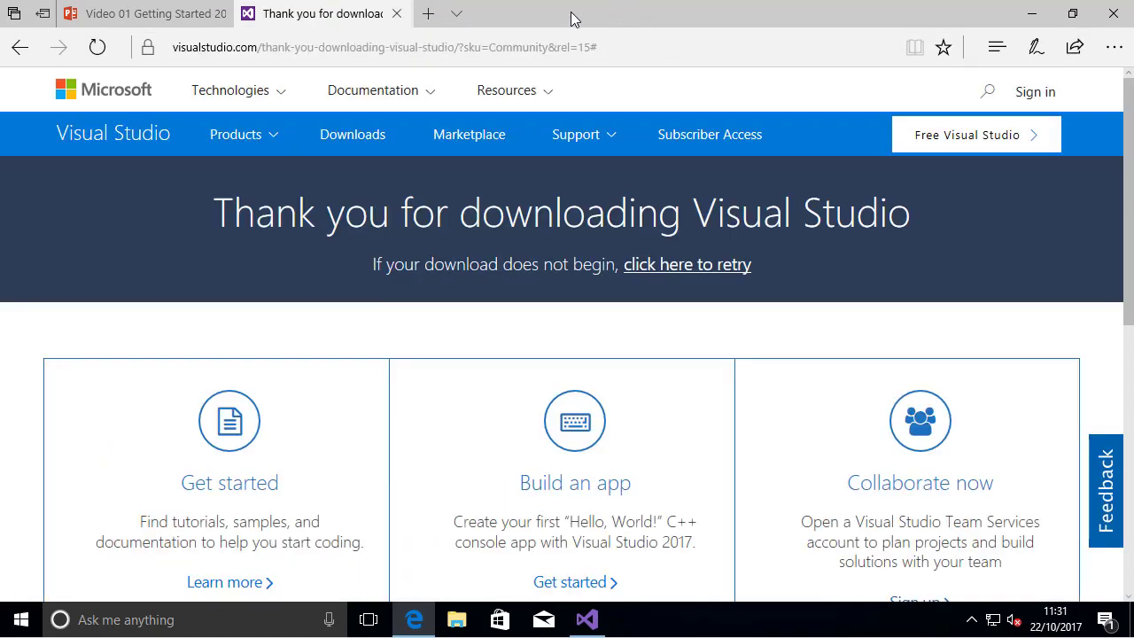
Search Windows for "developer" and open the For developers settings
click(15, 625)
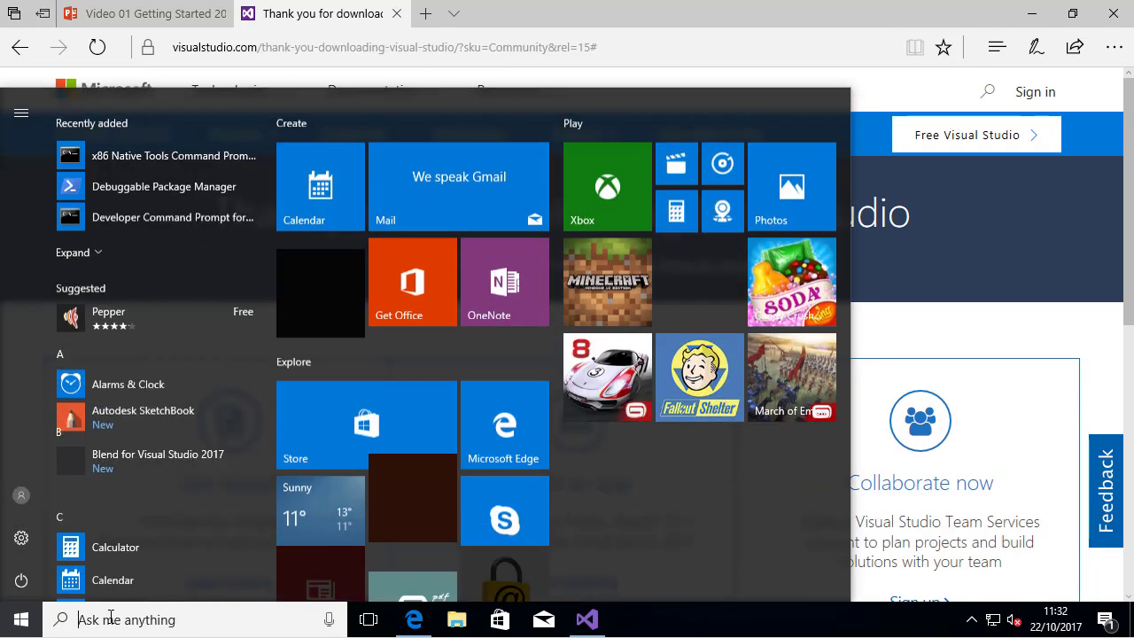
text(develoepr)
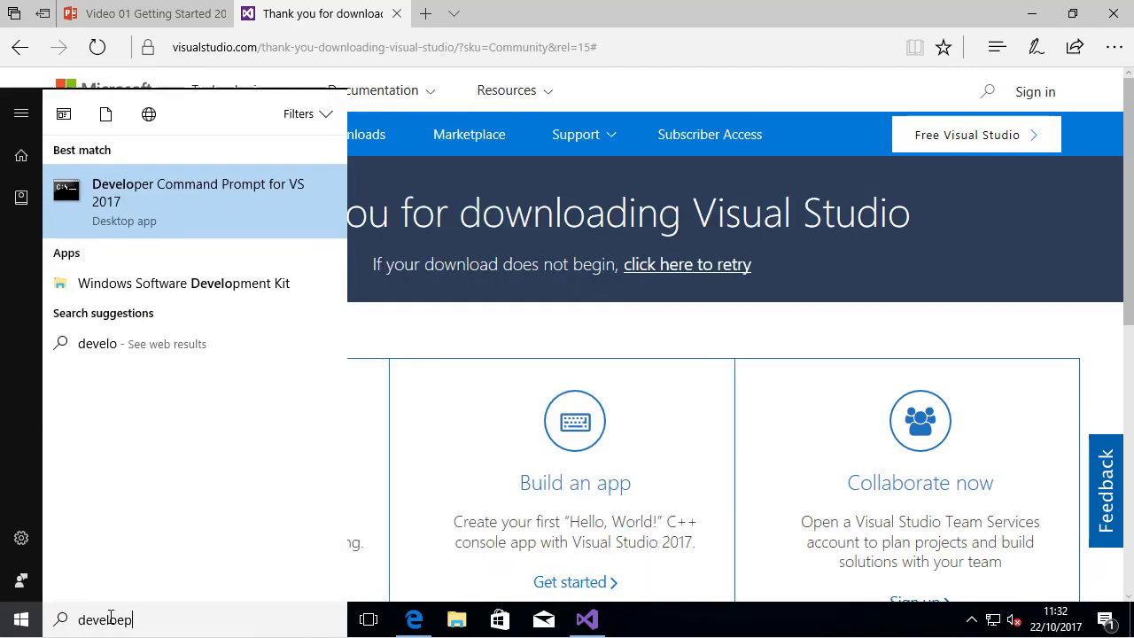
key(BackSpace)
key(BackSpace)
key(BackSpace)
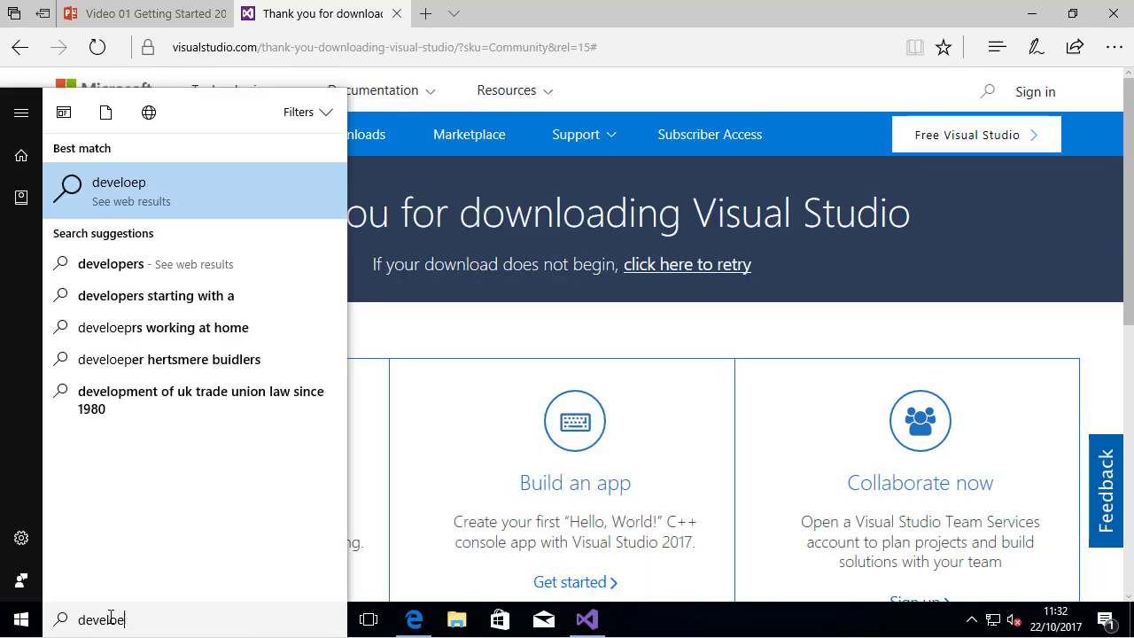
text(per)
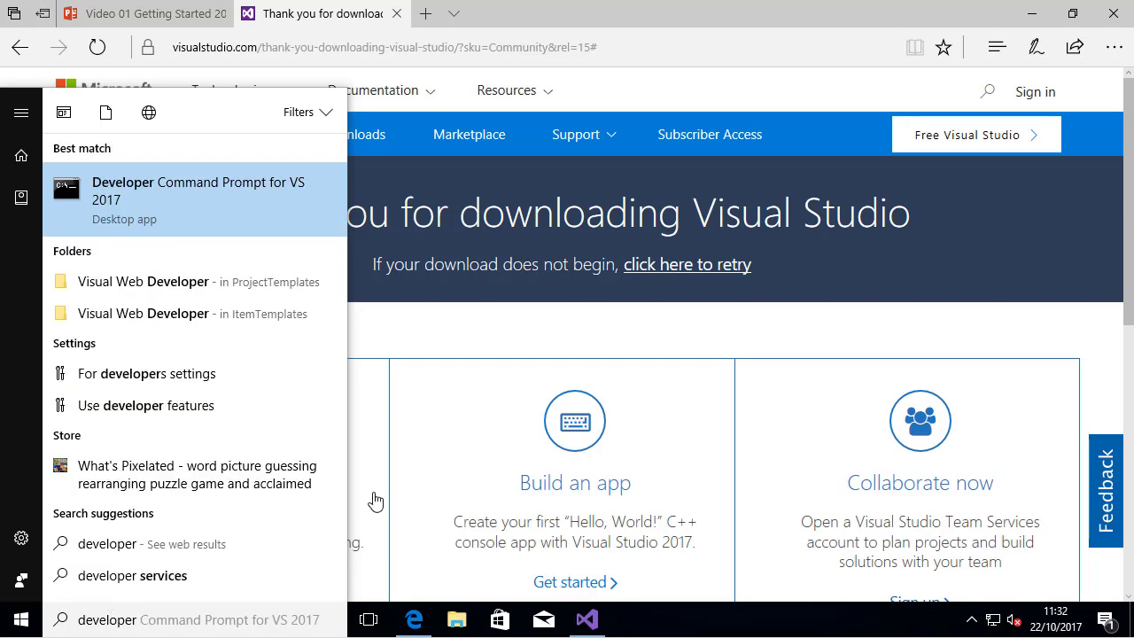
click(133, 376)
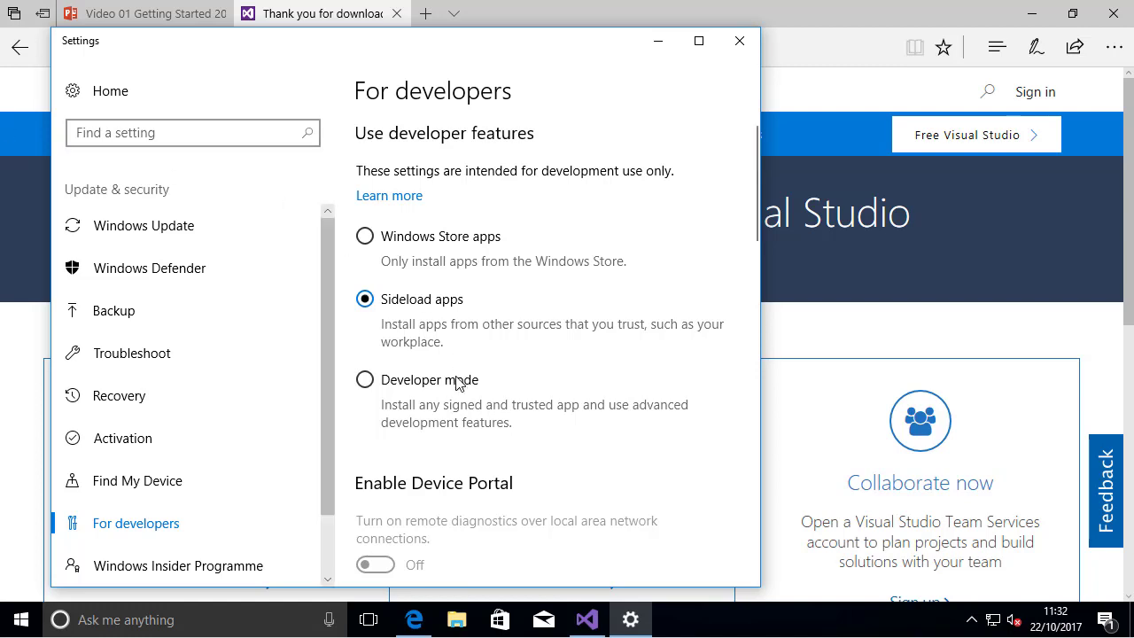
Turn on Developer mode under Use developer features, accept the security warning and close Settings
click(365, 380)
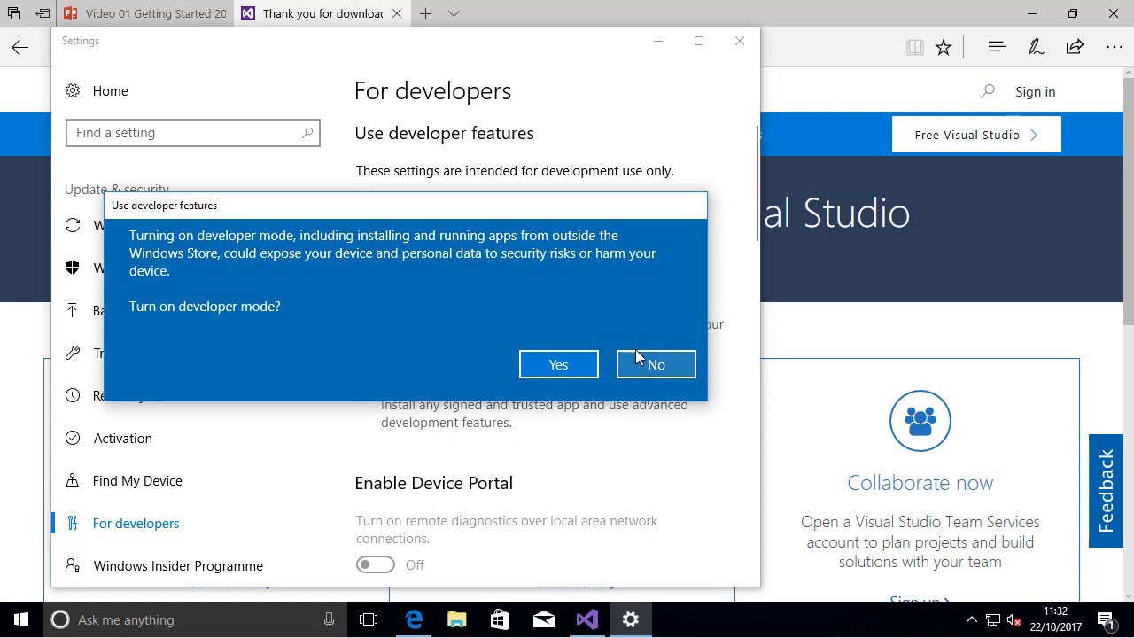
click(547, 364)
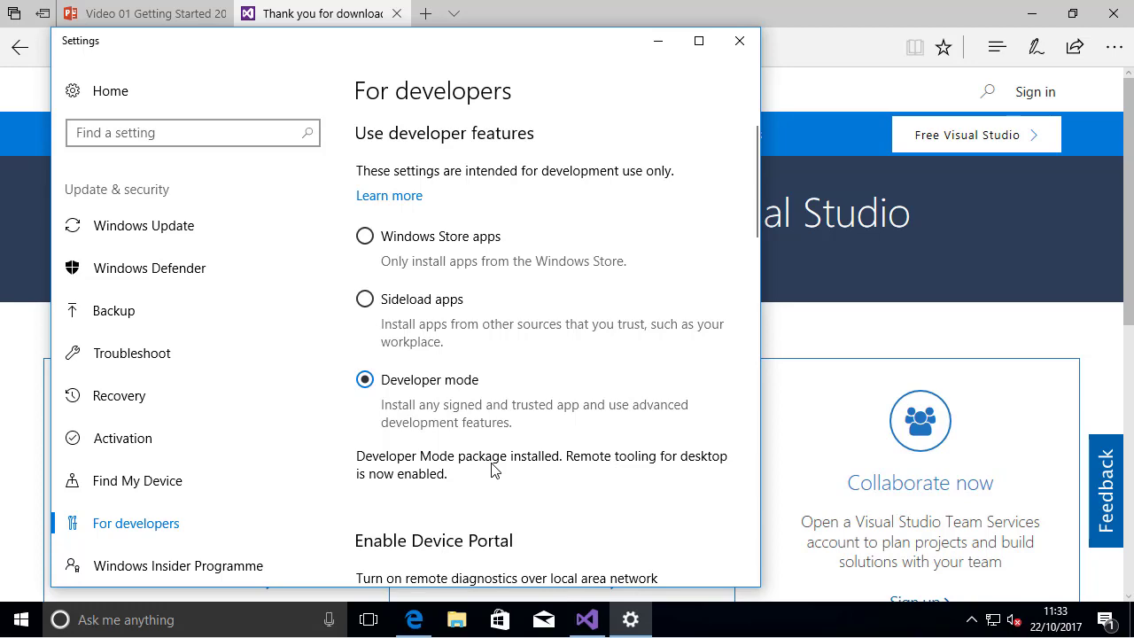
click(740, 50)
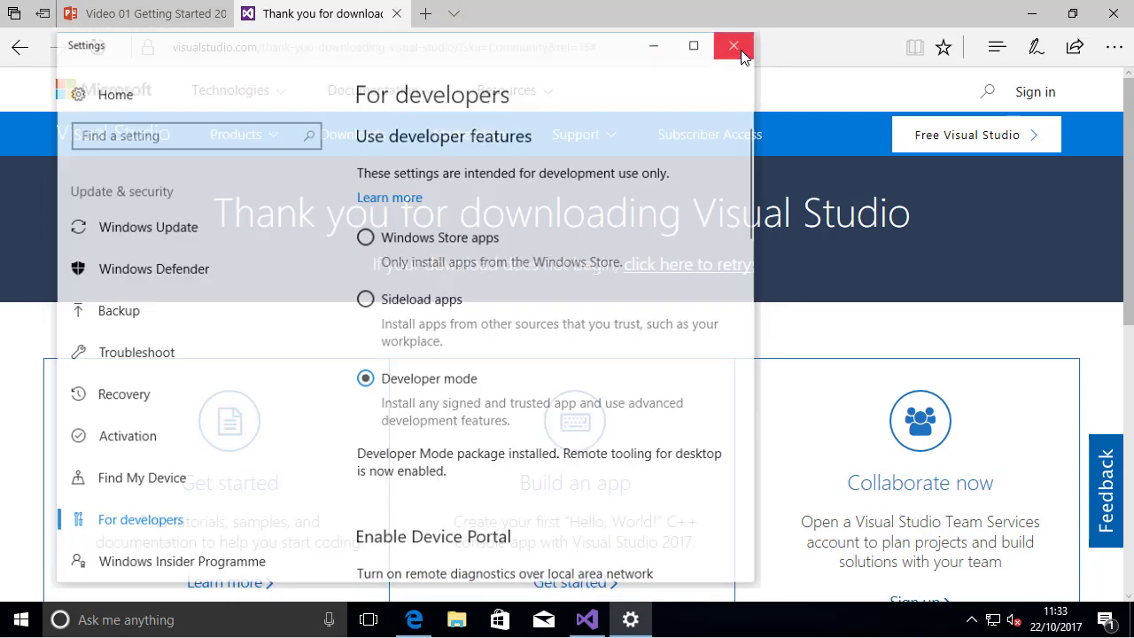
Return to the Video 01 Getting Started presentation and look up the book website address on the "Downloading the Starter Kit" slide
click(159, 17)
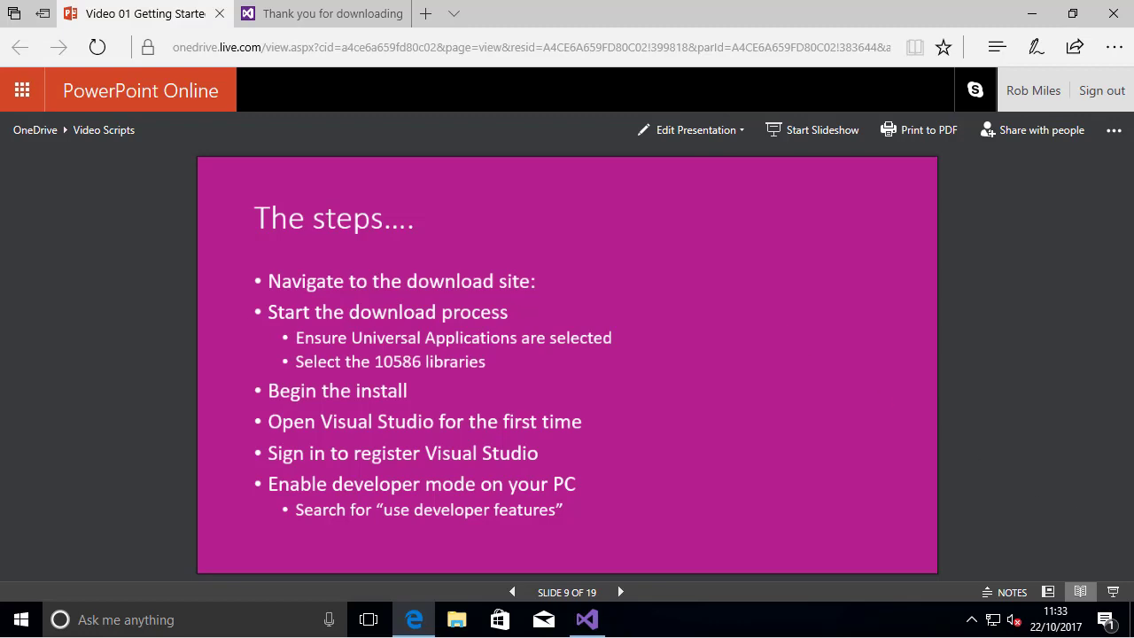
click(1115, 597)
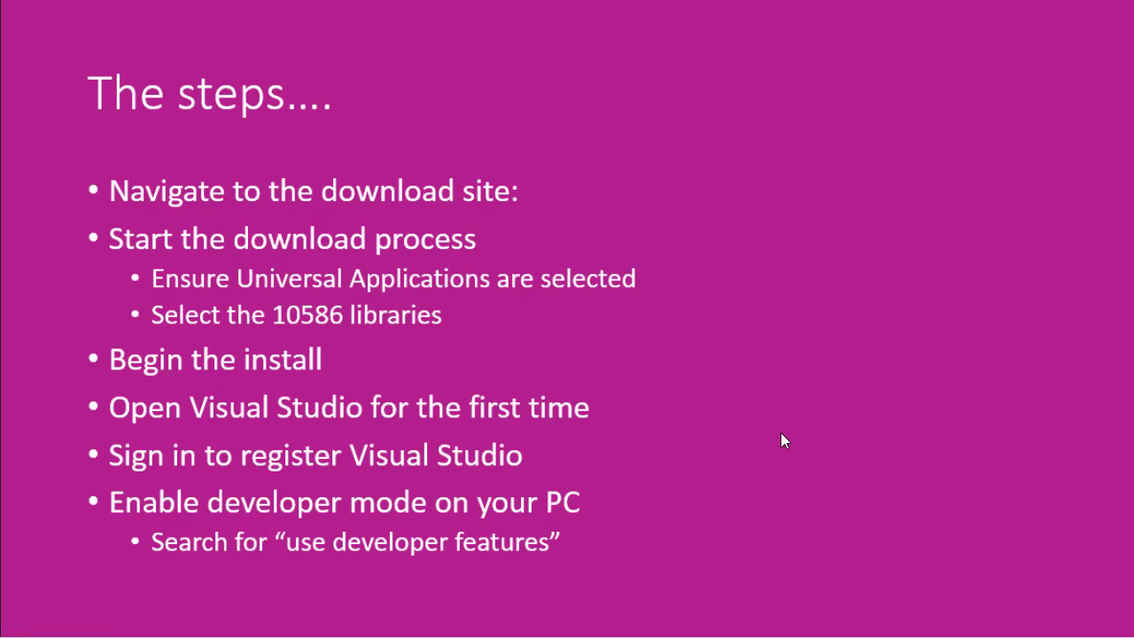
key(Right)
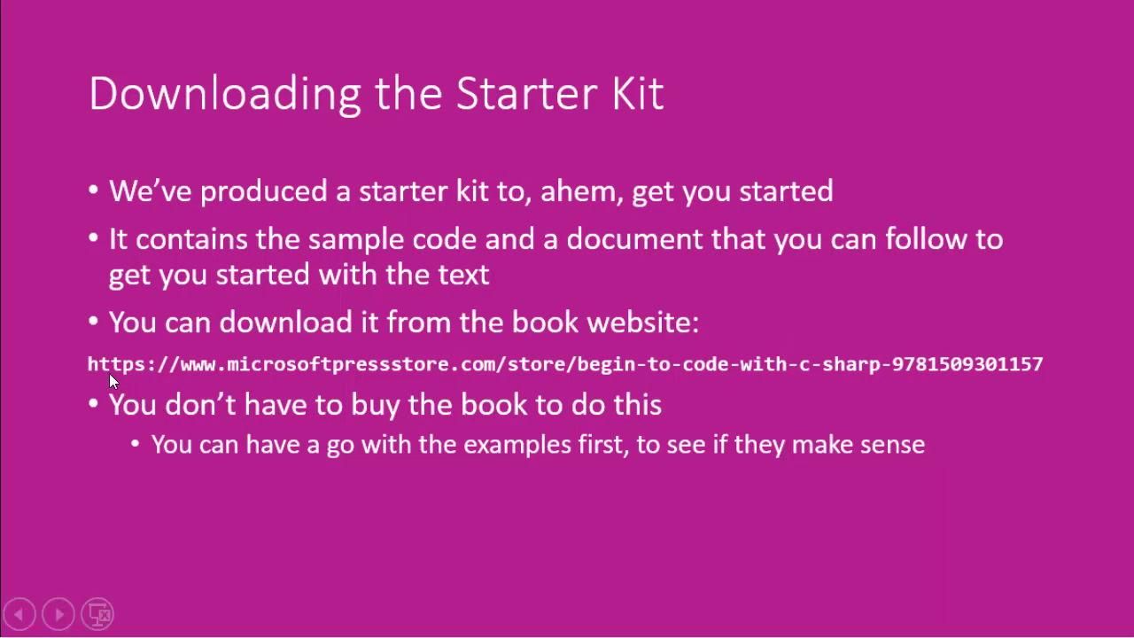
key(Right)
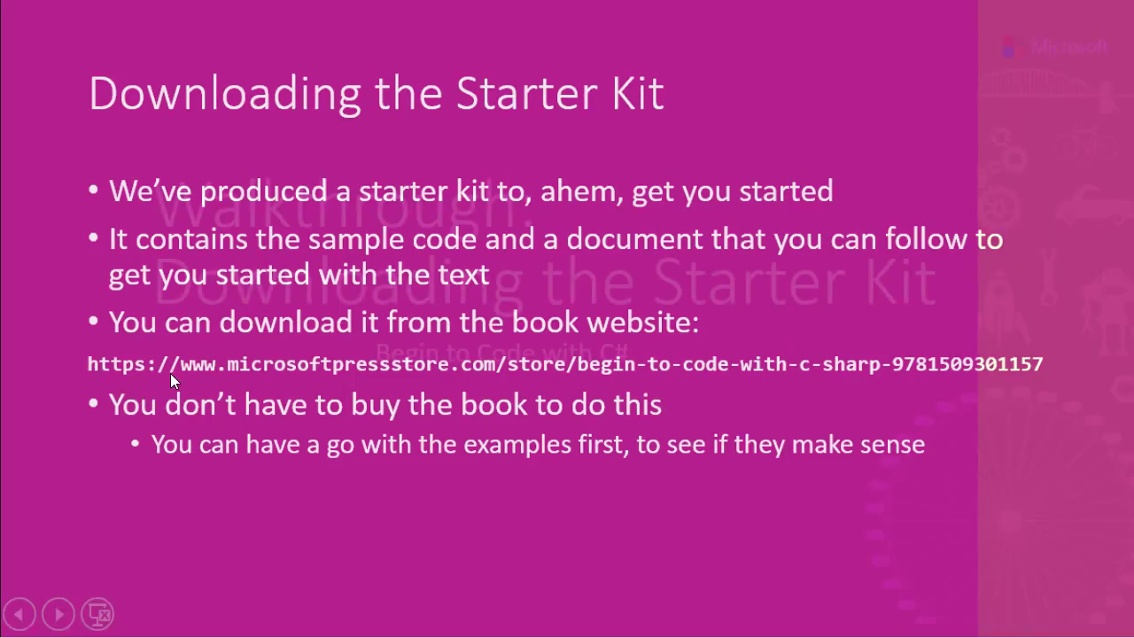
key(Escape)
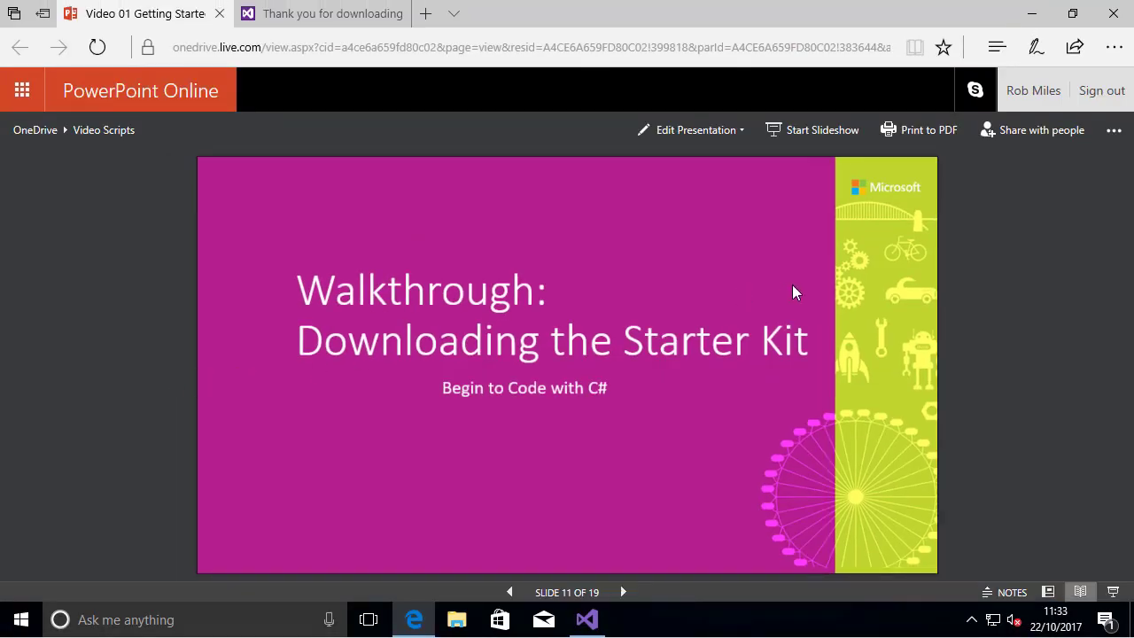
key(Left)
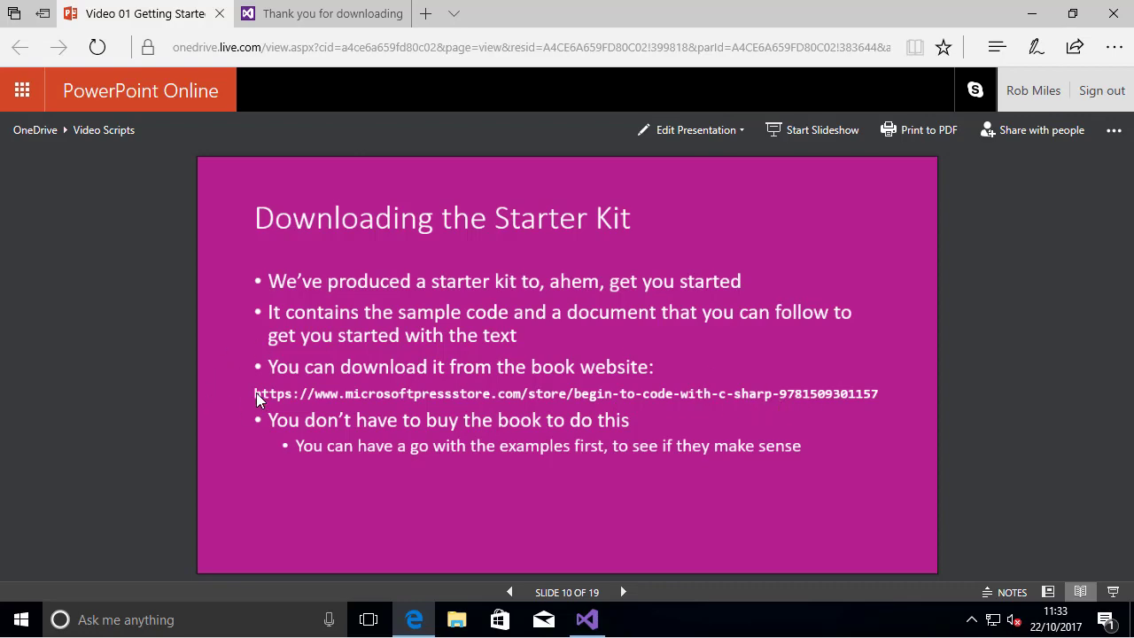
click(288, 400)
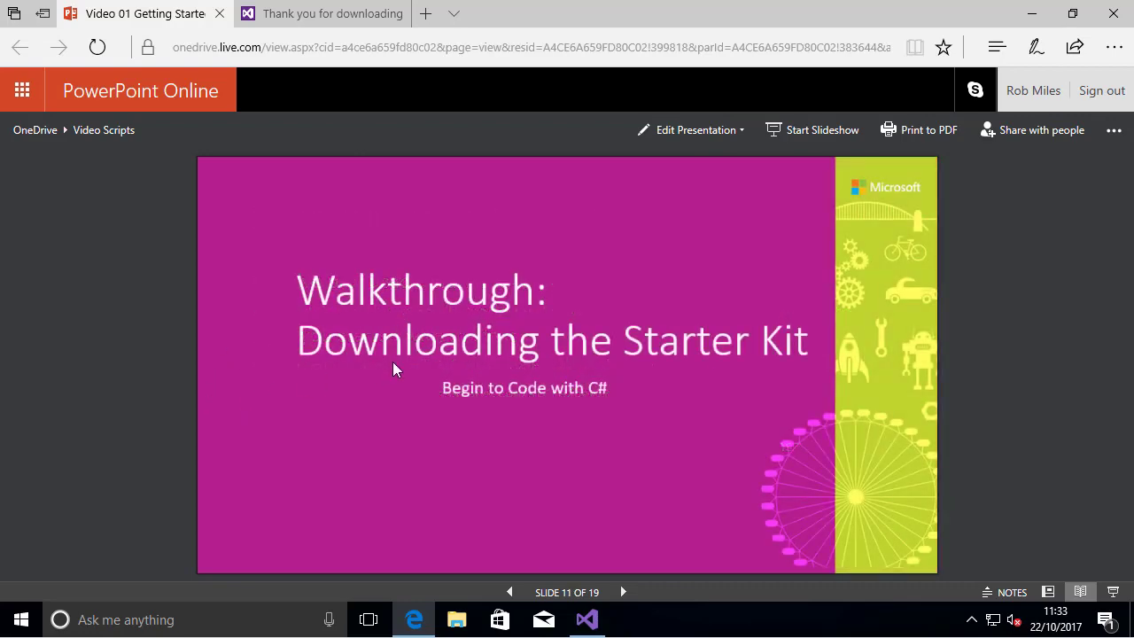
key(Left)
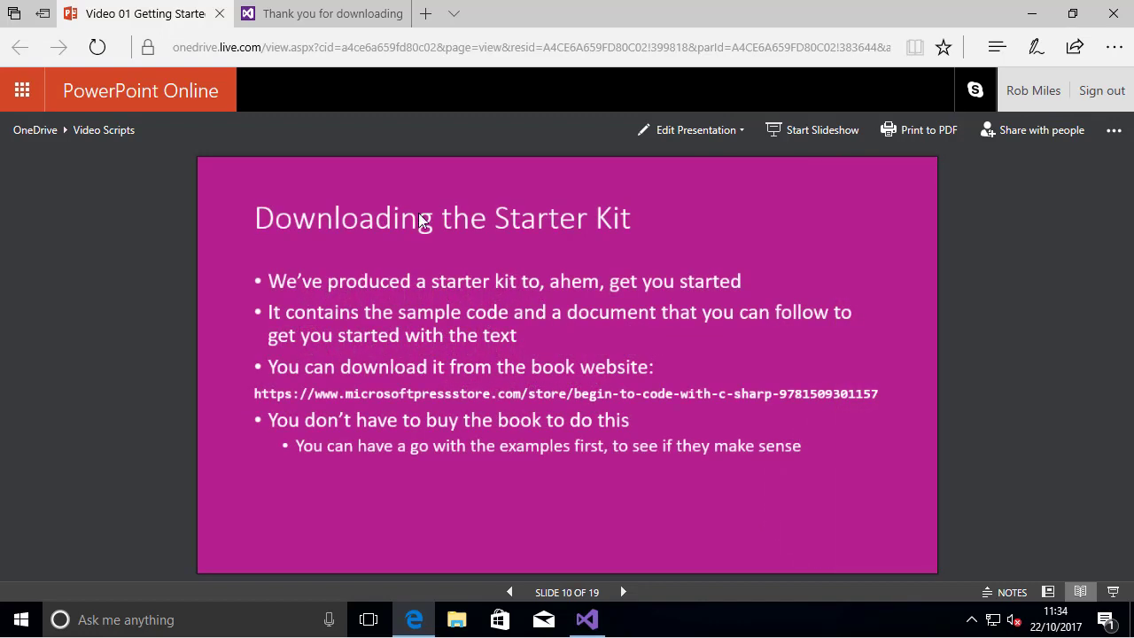
Search the web in a new tab for "microsoft press store begin to code with c#" and open the book's Microsoft Press Store page
click(427, 20)
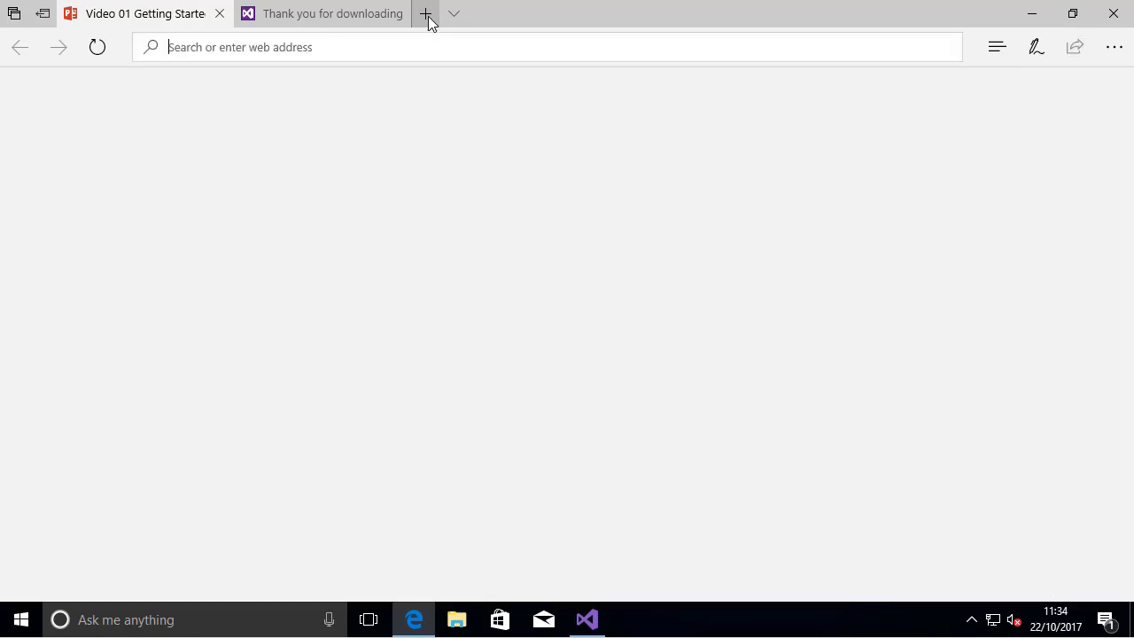
click(353, 101)
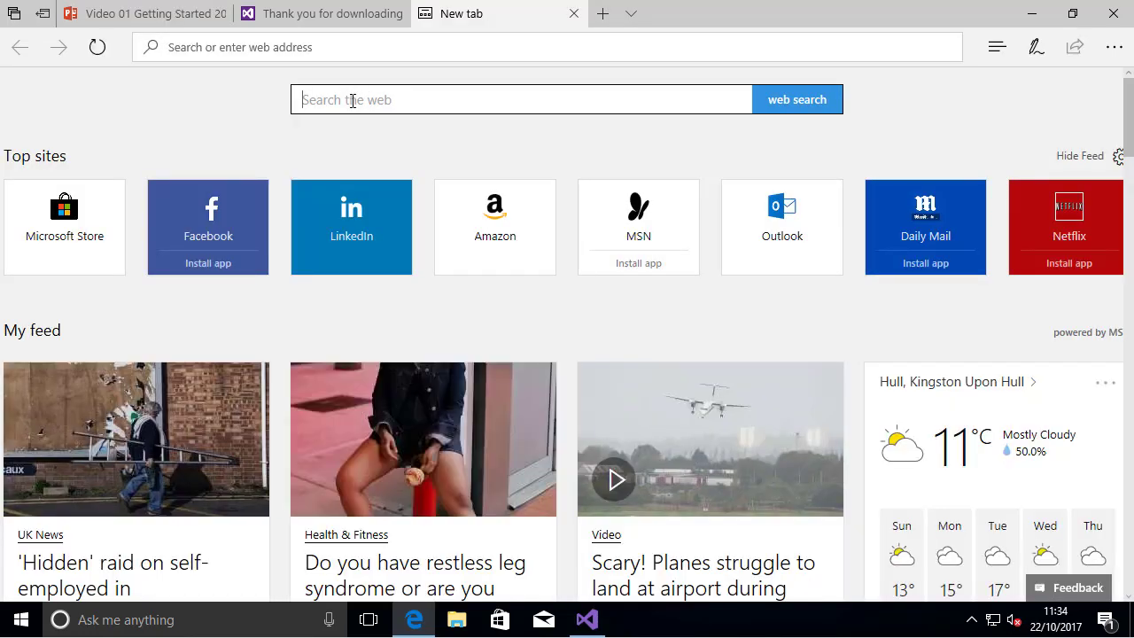
text(microsoft pres)
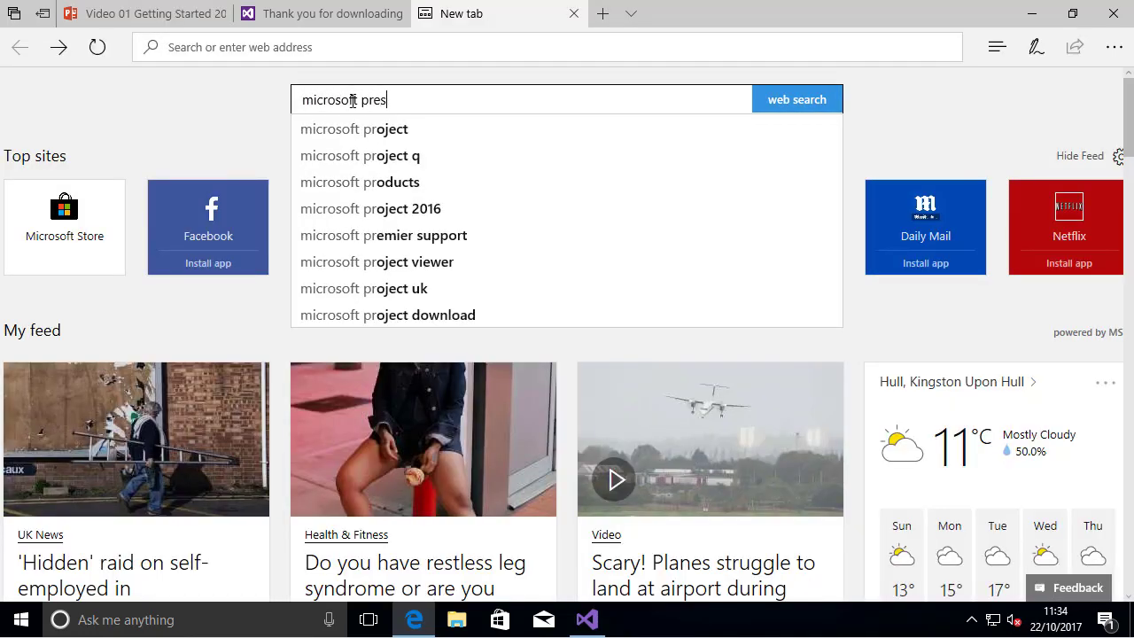
text(s)
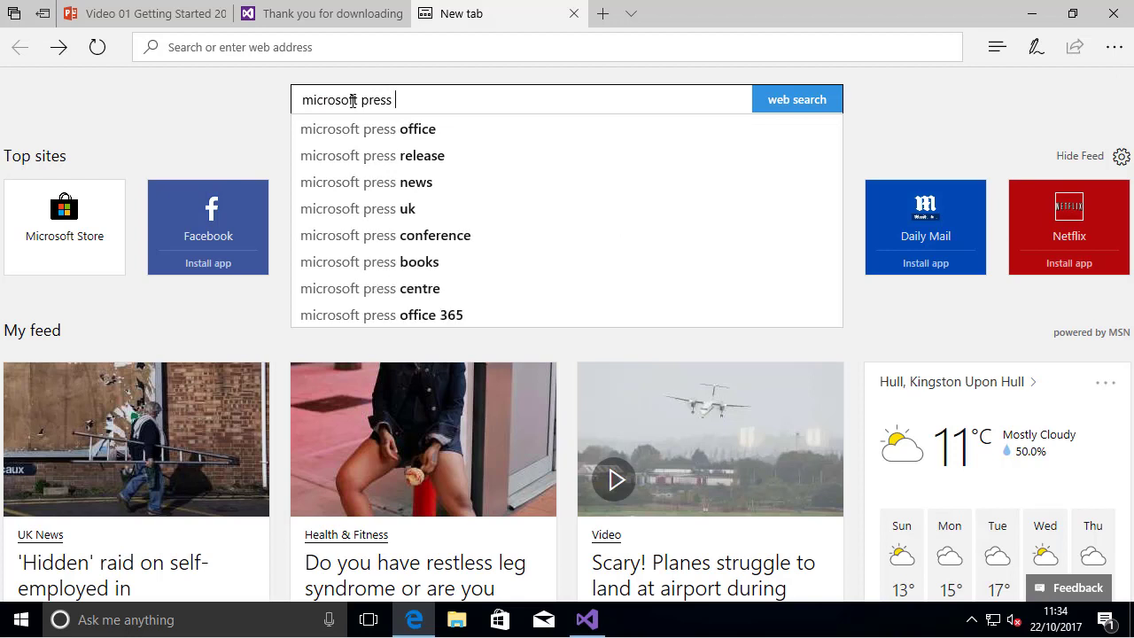
text( srote be)
key(BackSpace)
key(BackSpace)
key(BackSpace)
key(BackSpace)
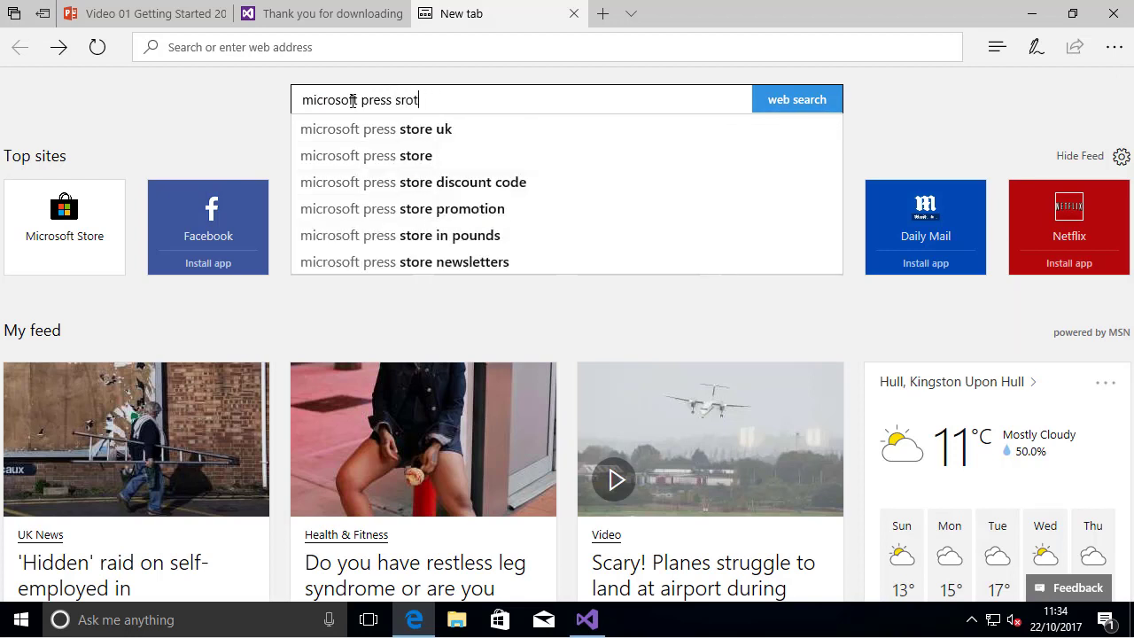
key(BackSpace)
key(BackSpace)
key(BackSpace)
text(tore)
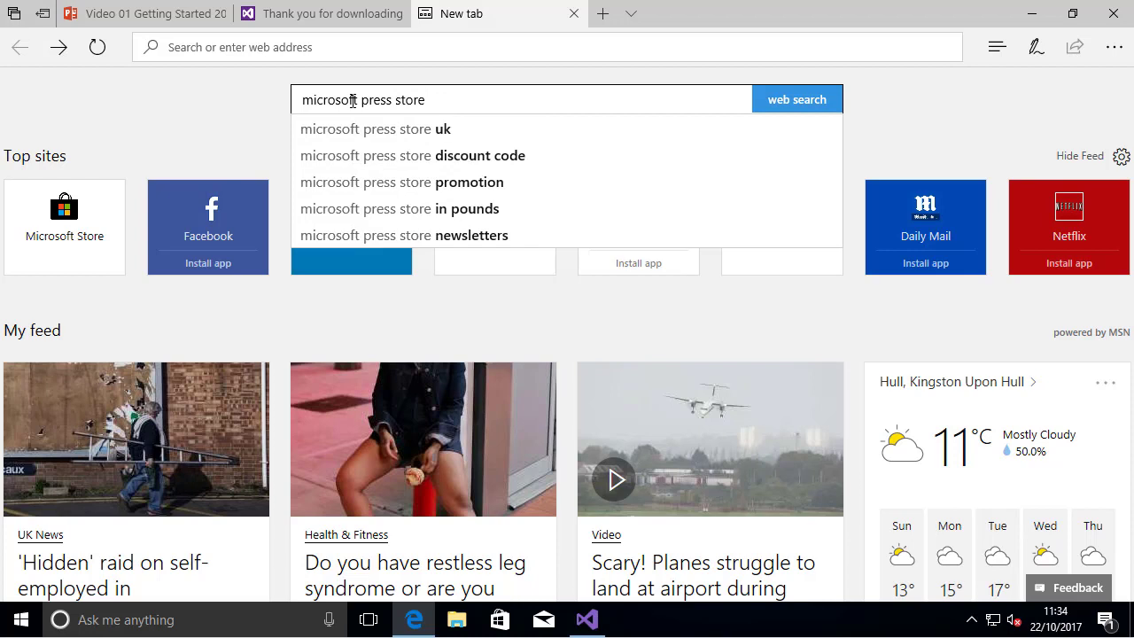
text( beg)
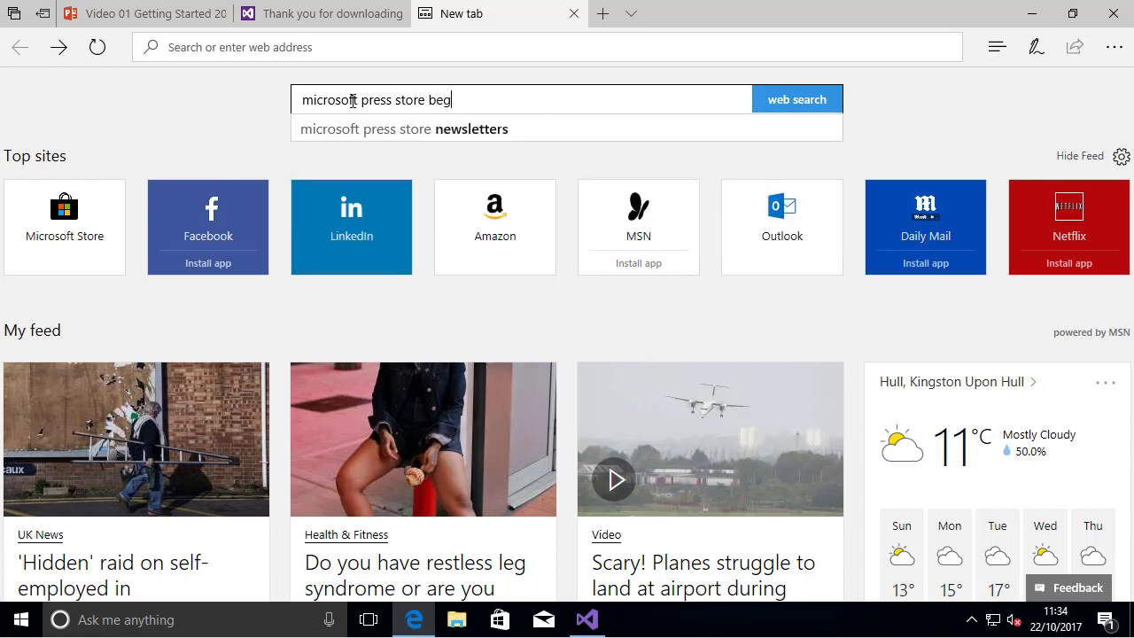
text(in to code with )
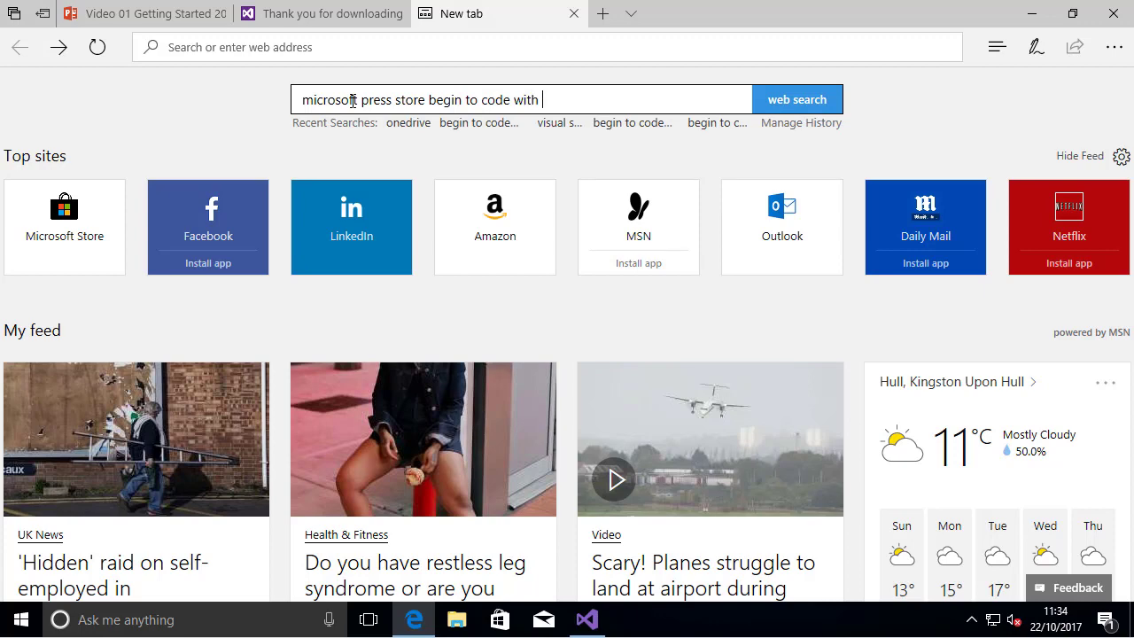
text(c#)
key(Return)
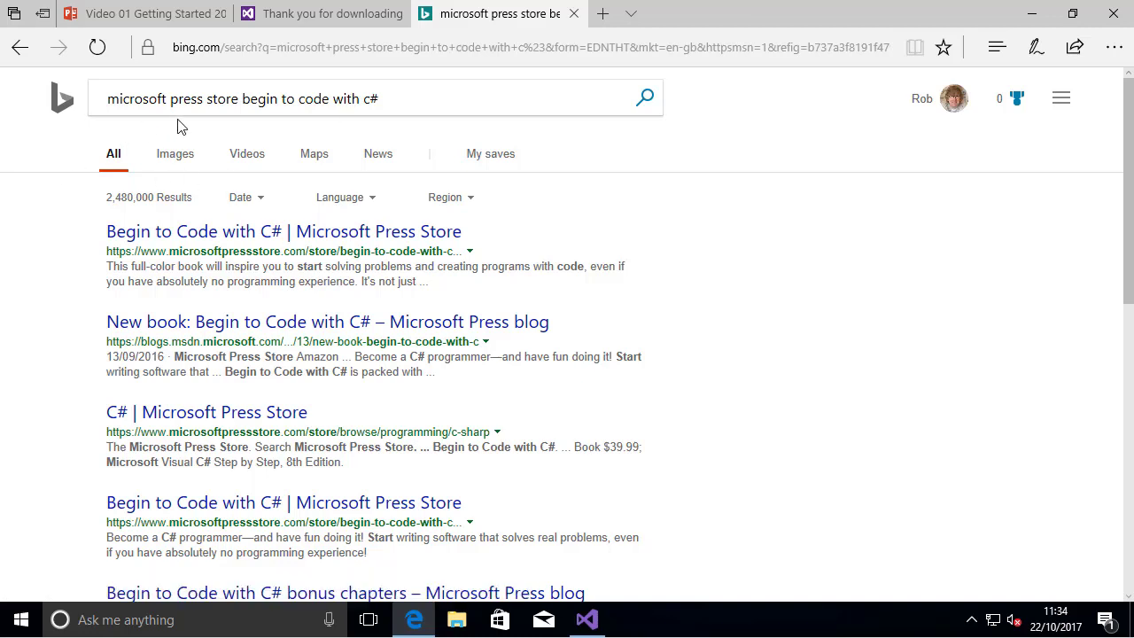
click(356, 241)
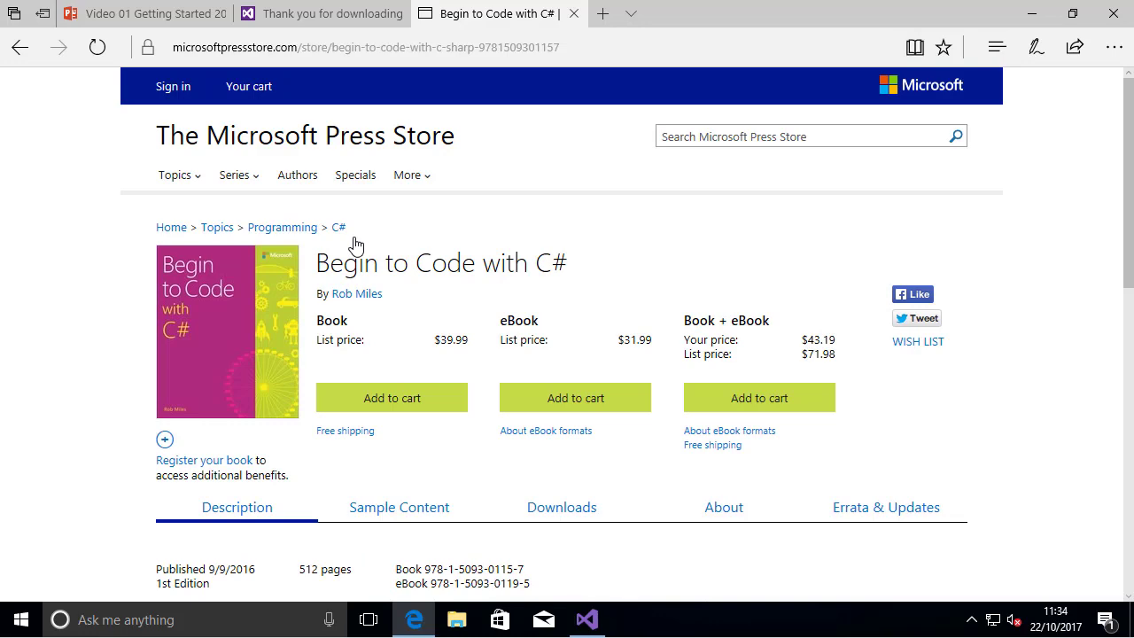
scroll(638, 426, down, 1)
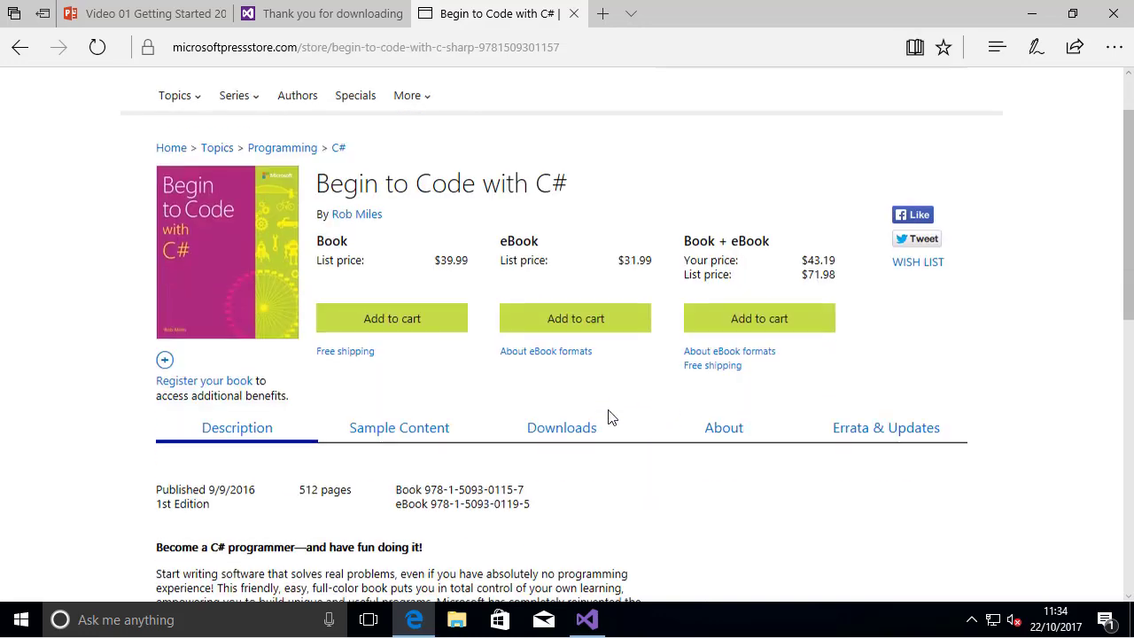
Download the first companion zip, BeginToCodeWithCSharp_GettingStarted.zip, from the book's Downloads section and open it
click(567, 434)
scroll(567, 416, down, 4)
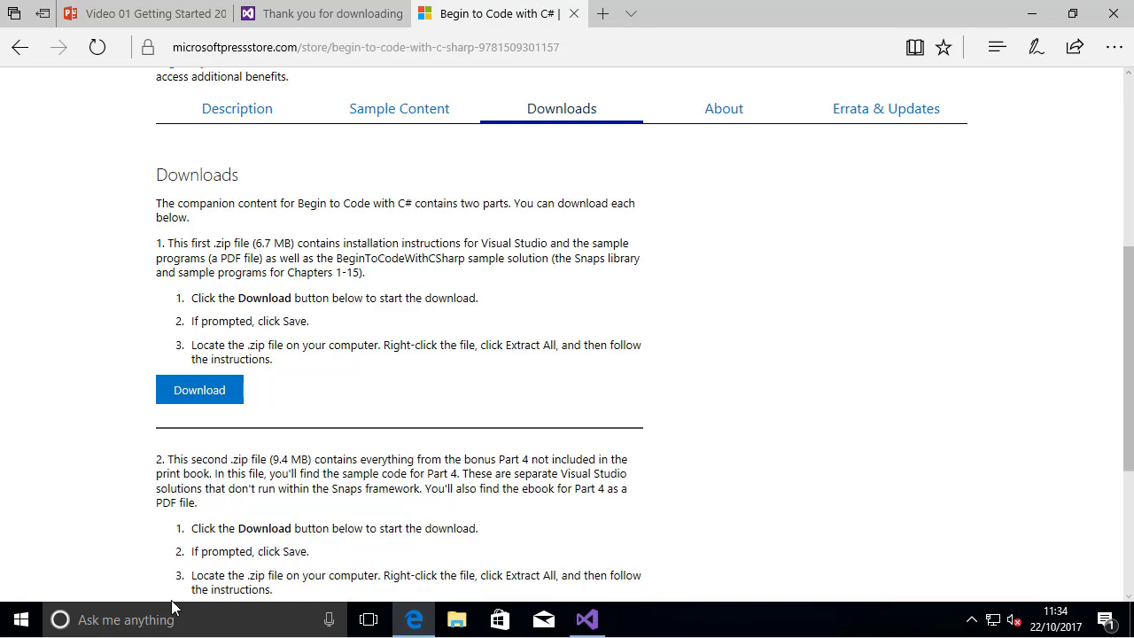
scroll(473, 390, down, 1)
scroll(472, 389, down, 1)
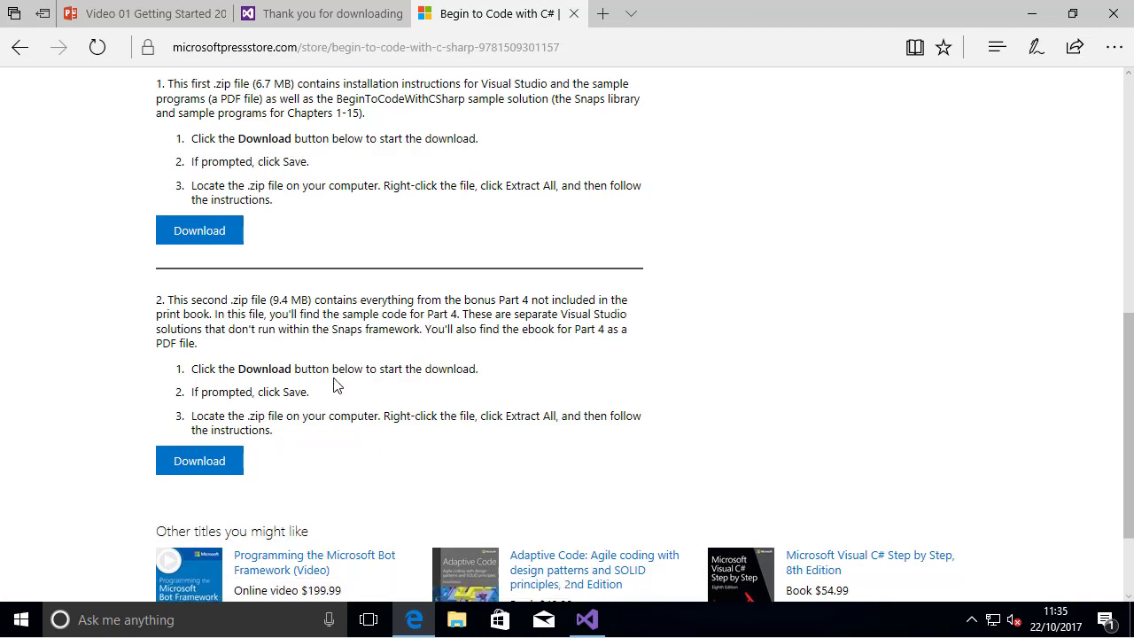
click(212, 237)
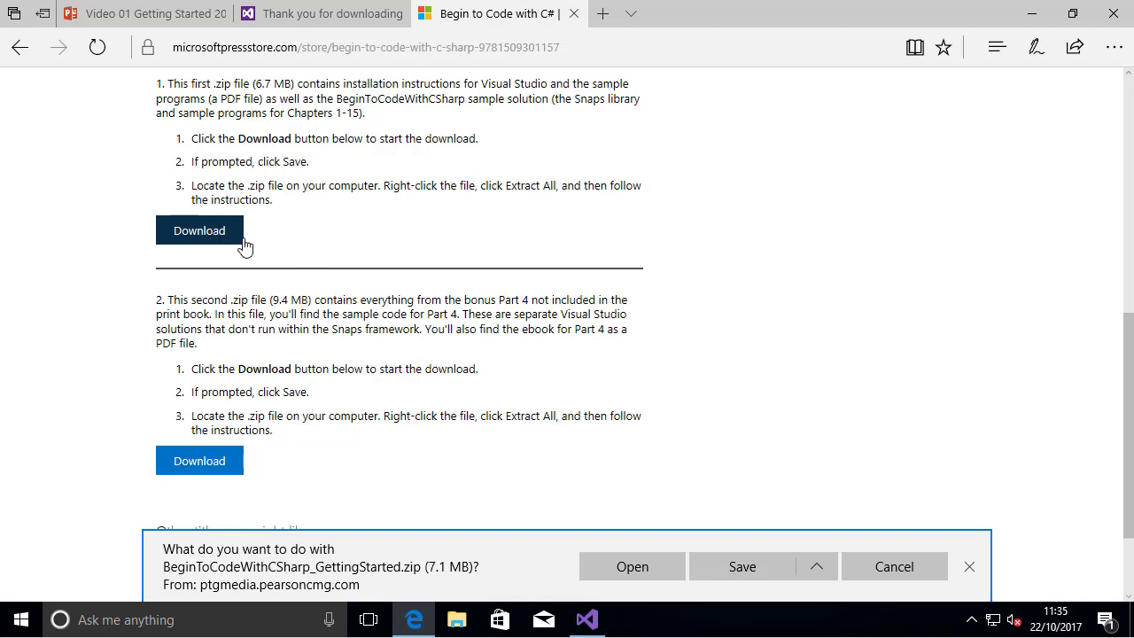
click(648, 571)
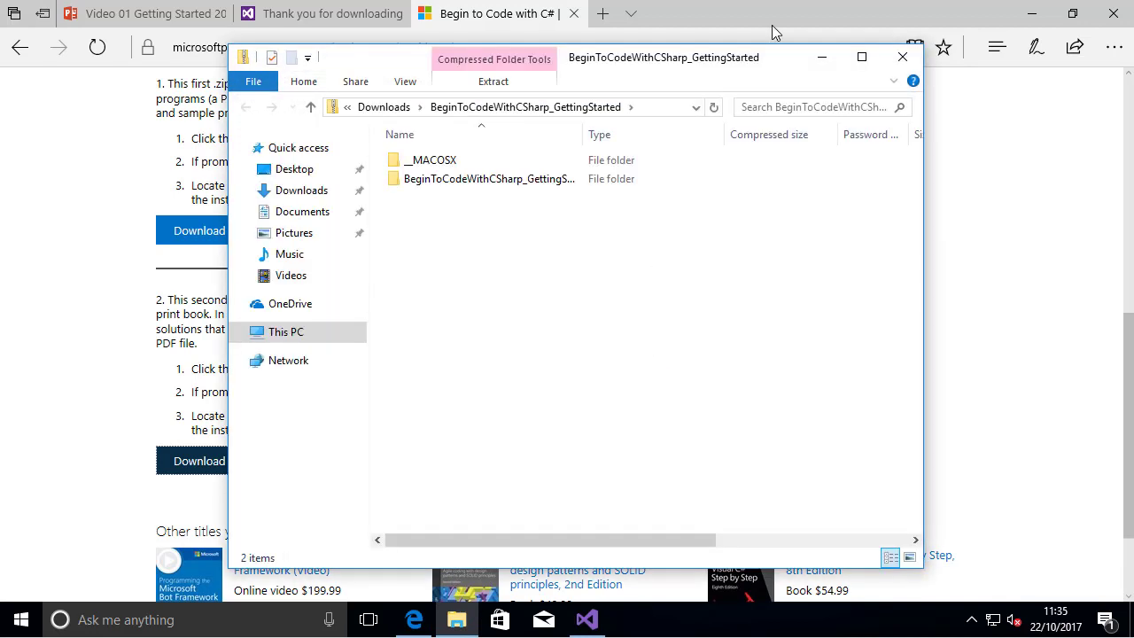
Copy the BeginToCodeWithCSharp folder from inside the zip's BeginToCodeWithCSharp_GettingStarted folder to the desktop and close the archive window
double_click(455, 184)
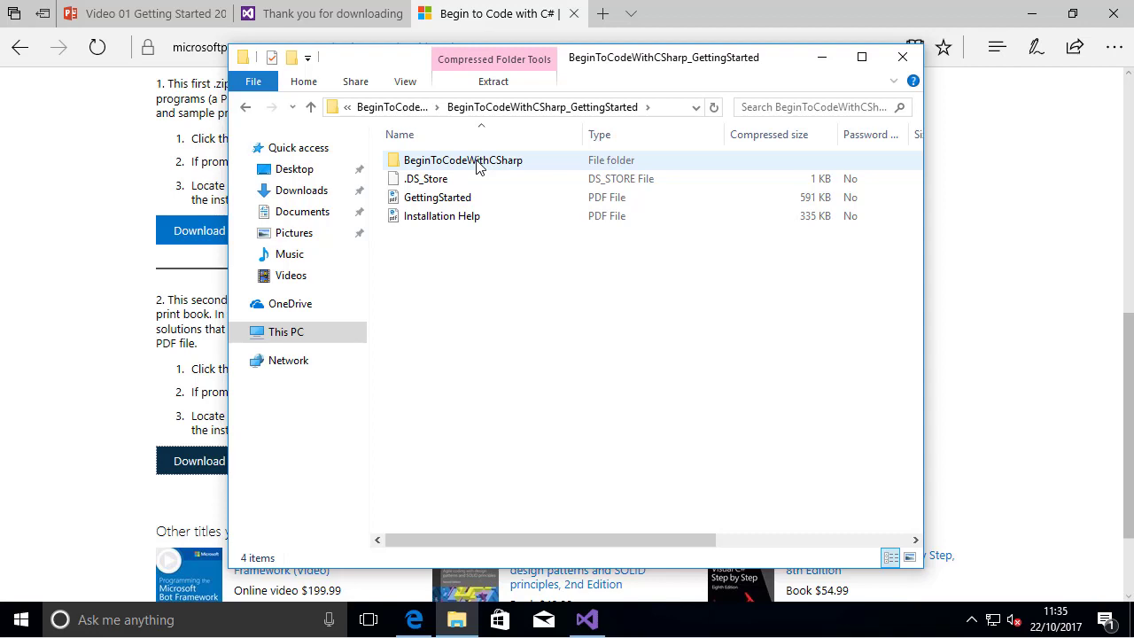
double_click(462, 160)
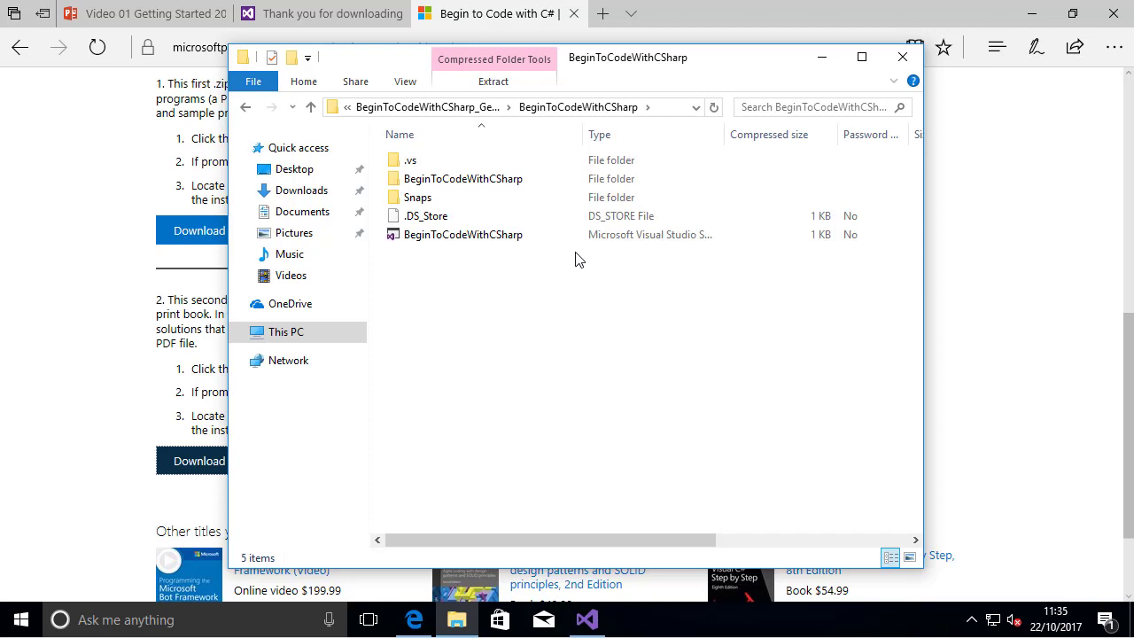
click(311, 108)
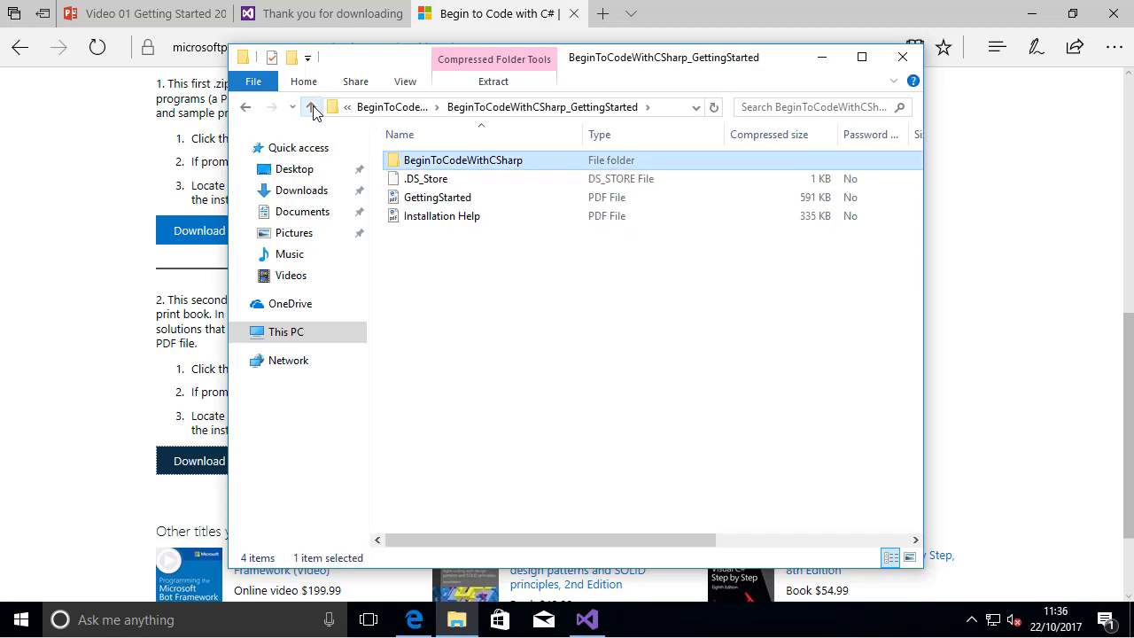
drag(643, 63, 647, 89)
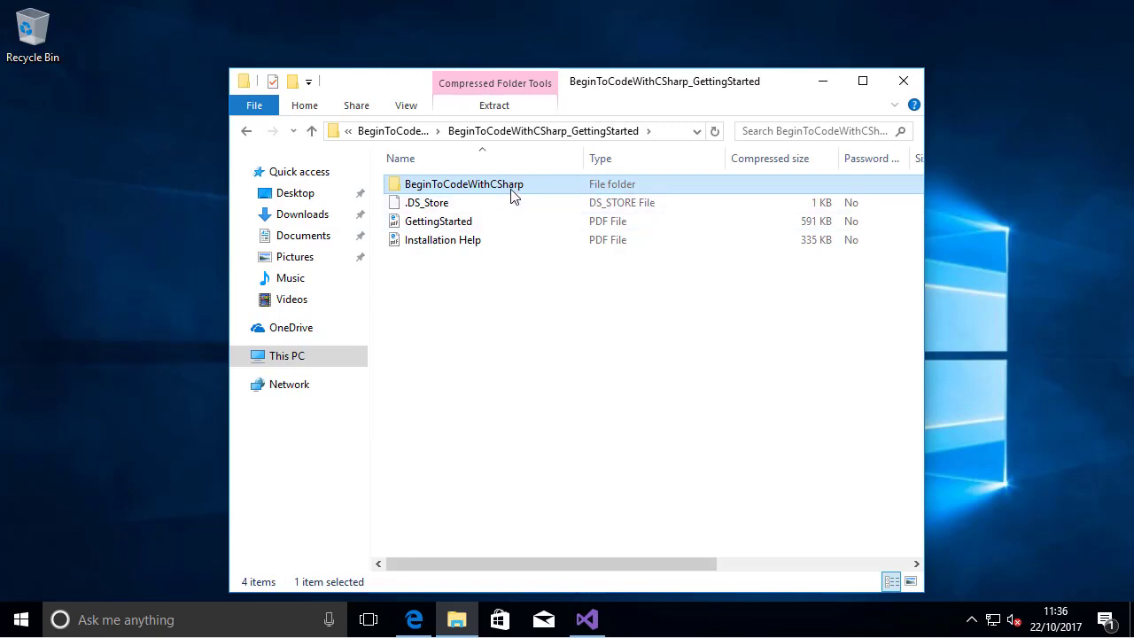
drag(513, 191, 140, 152)
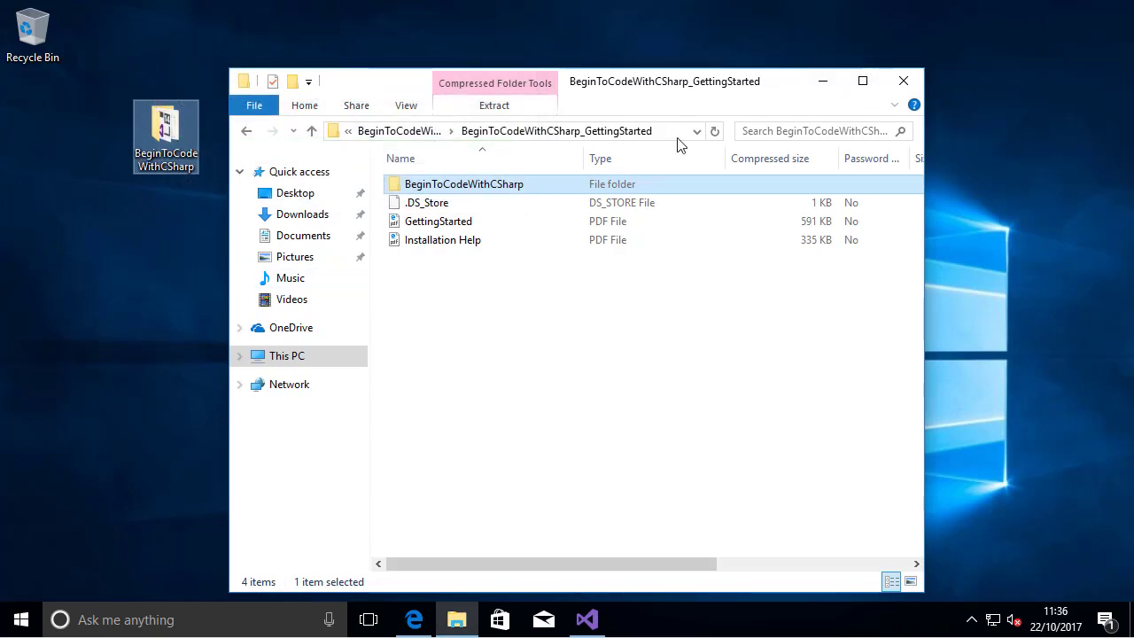
click(903, 81)
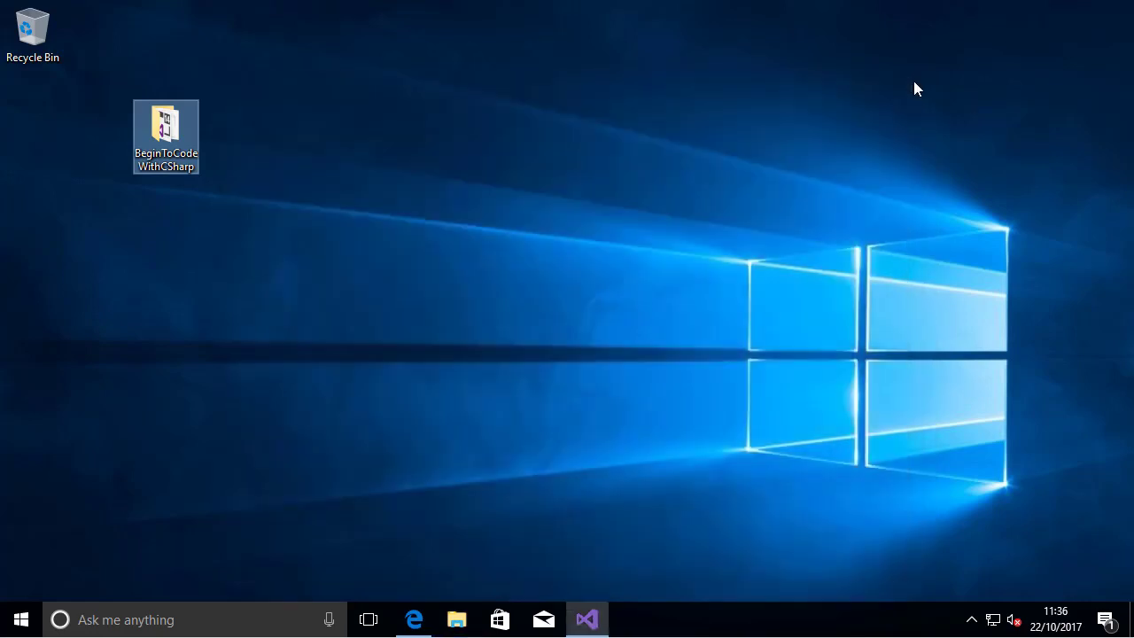
Open the BeginToCodeWithCSharp solution from the desktop folder with Visual Studio 2017
double_click(164, 137)
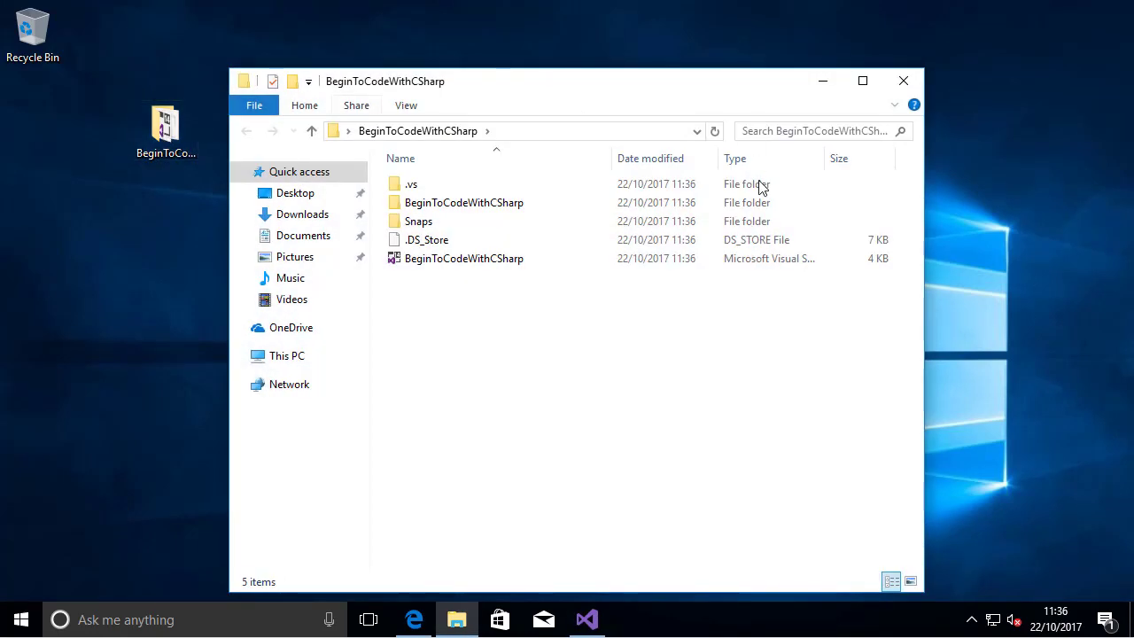
click(474, 263)
double_click(472, 261)
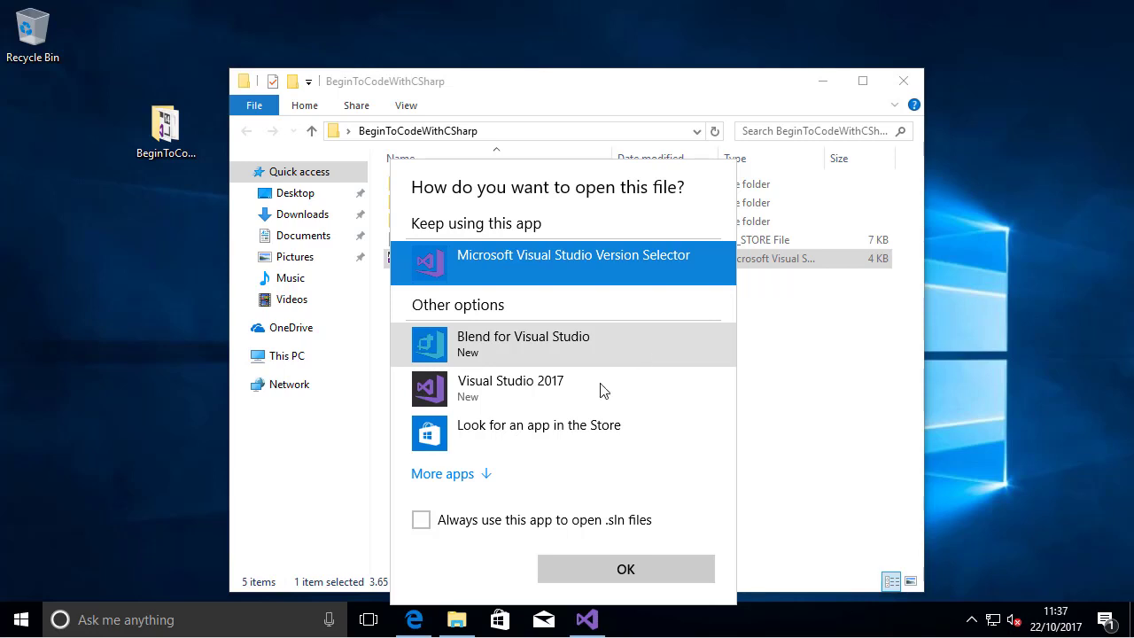
click(571, 394)
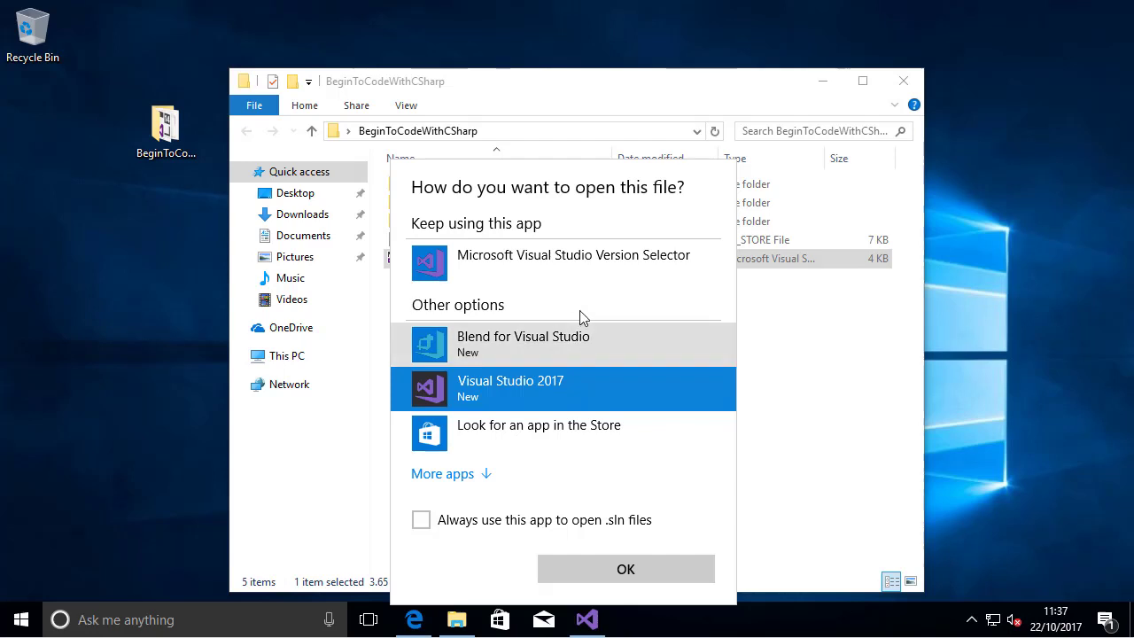
click(651, 574)
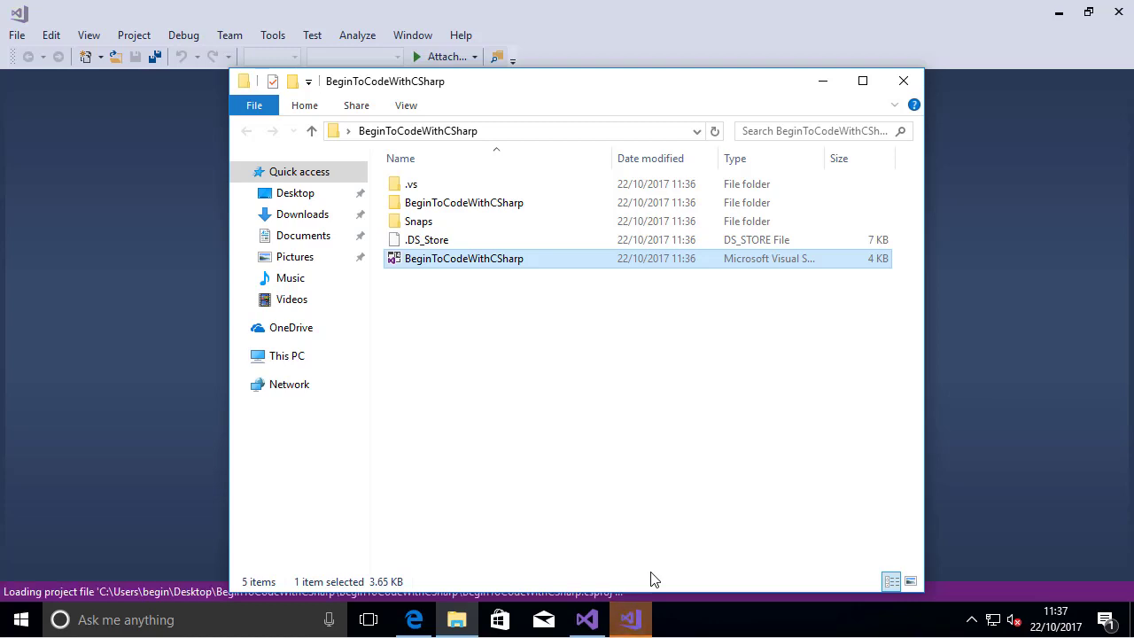
Return to the Video 01 Getting Started presentation and review the slides up to the steps for opening the demos
click(416, 620)
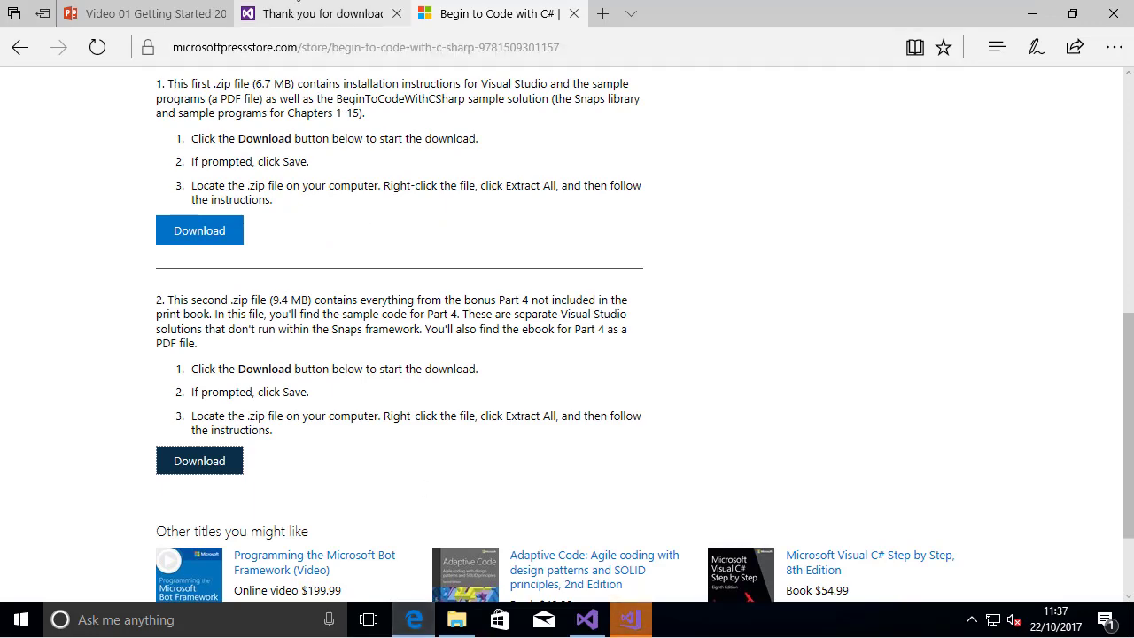
click(195, 19)
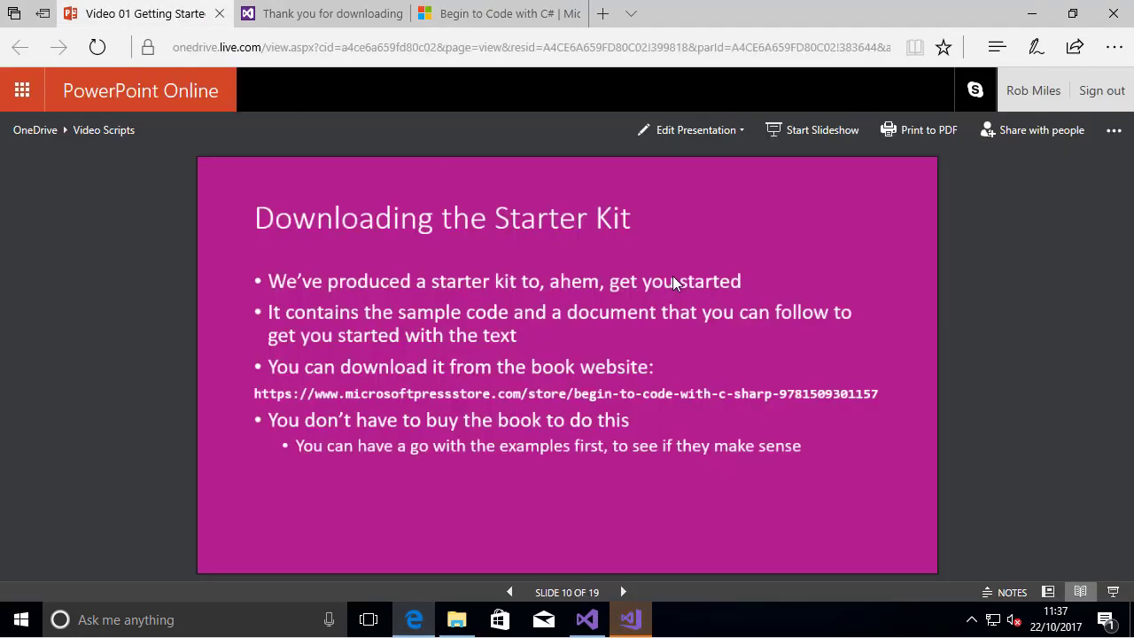
click(874, 234)
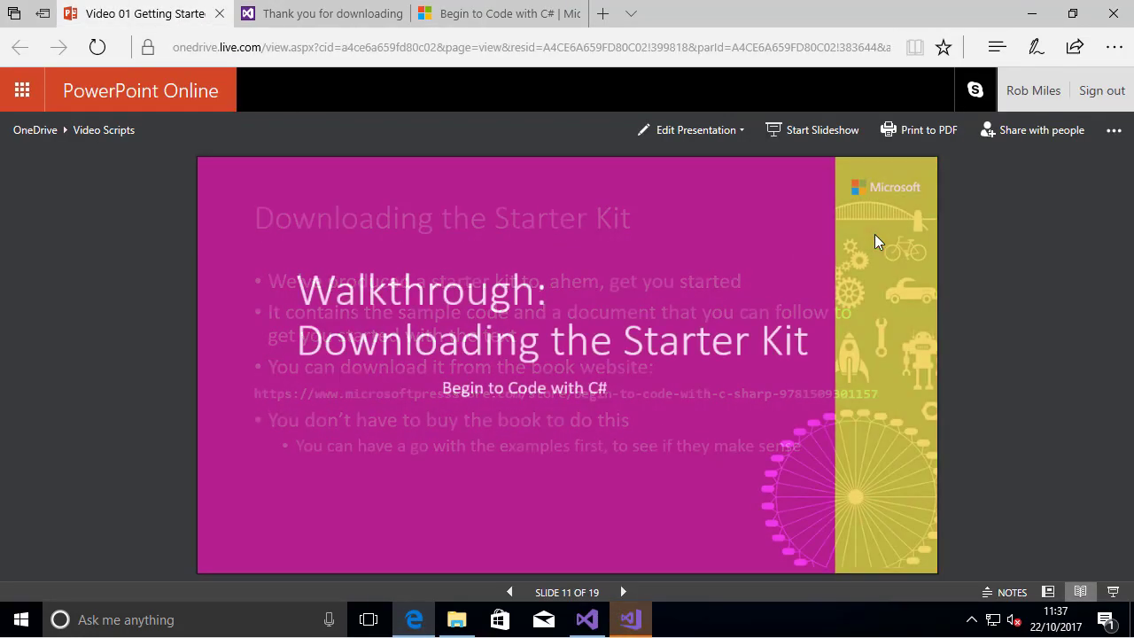
click(875, 234)
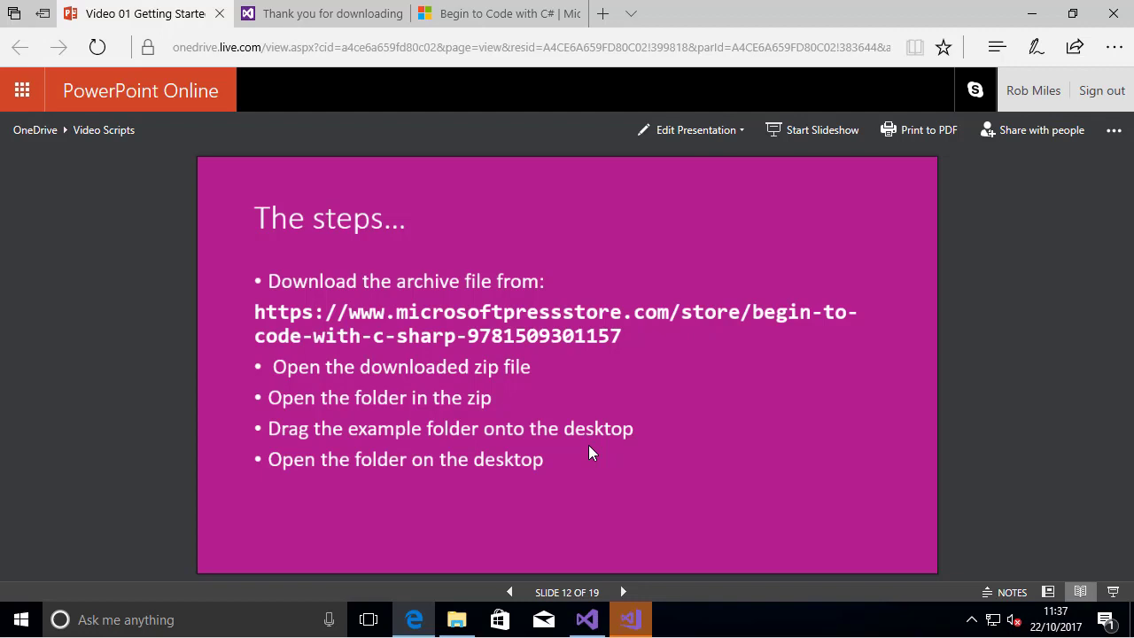
key(Right)
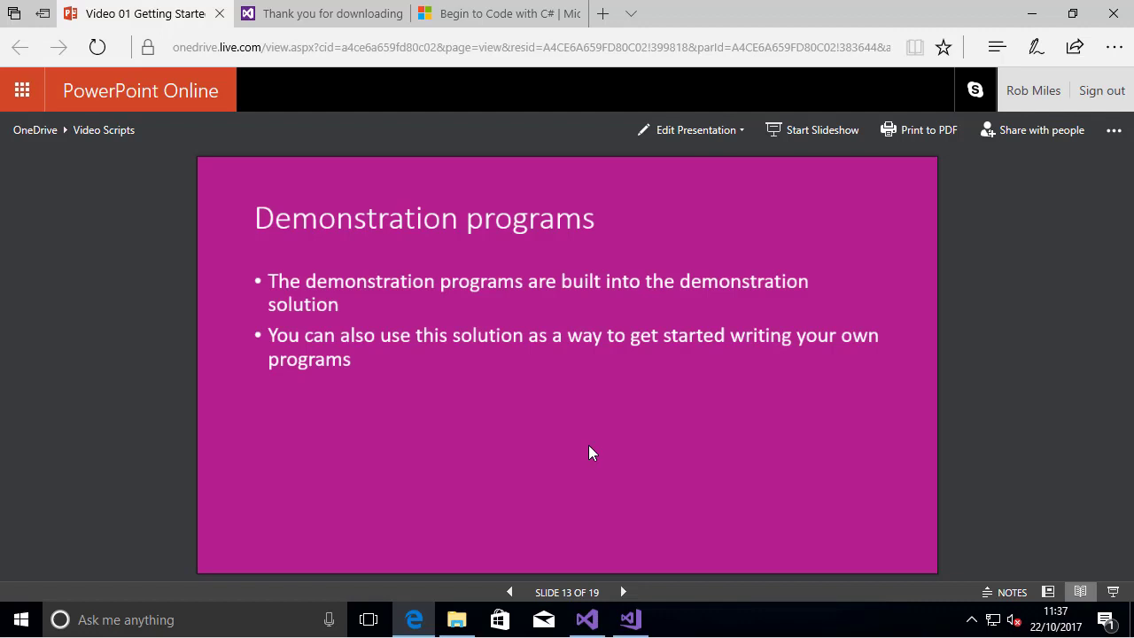
key(Right)
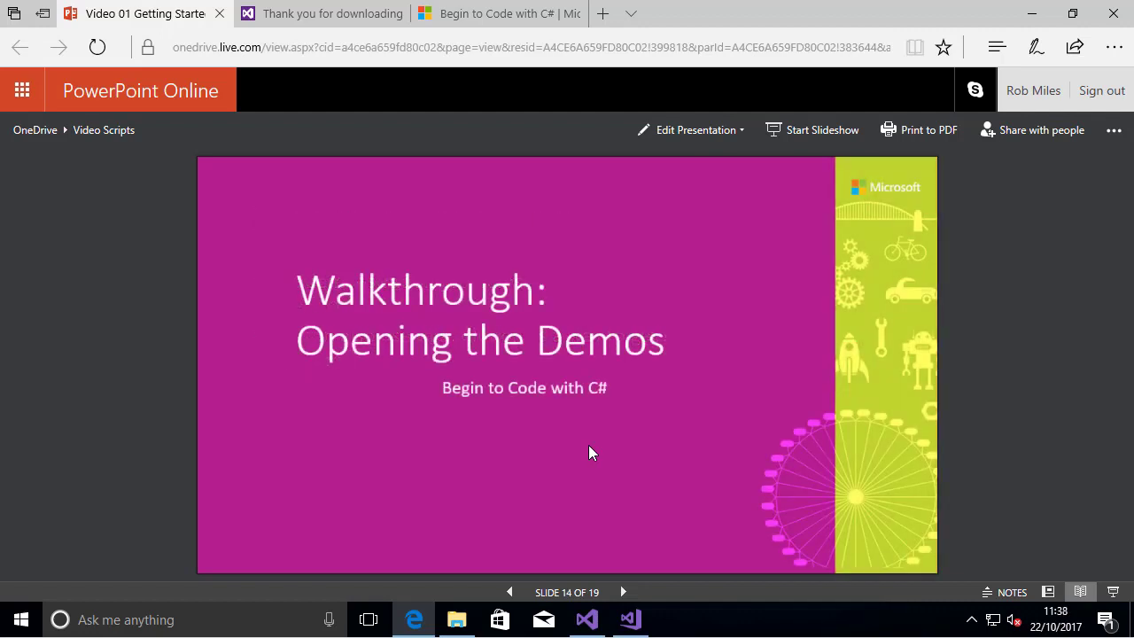
key(Right)
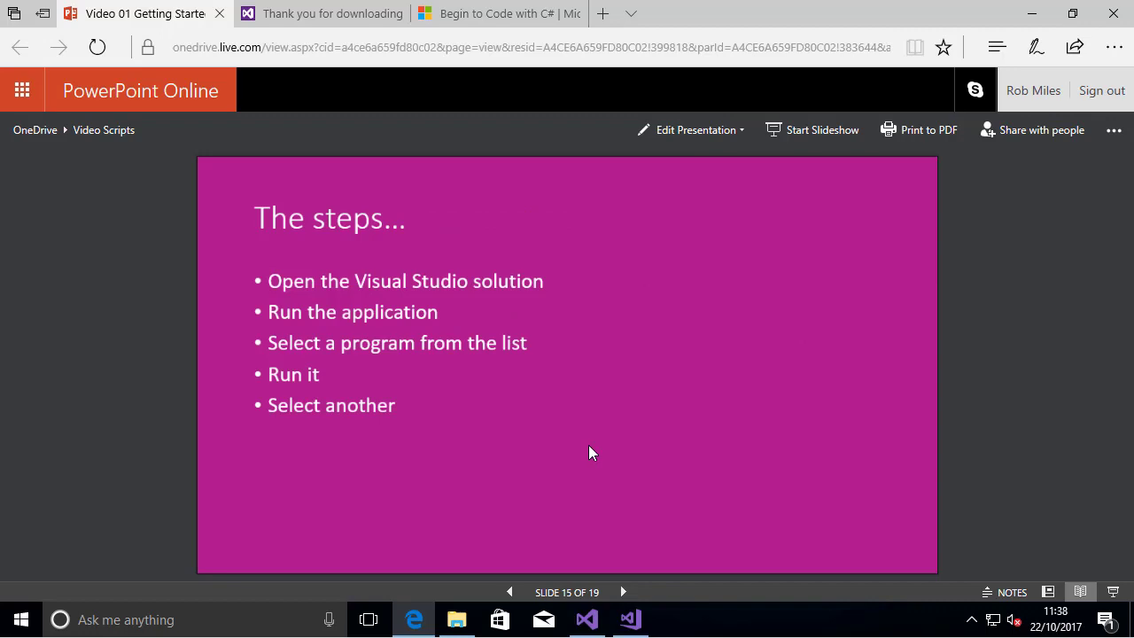
Switch to Visual Studio and accept the security warnings for the BeginToCodeWithCSharp and Snaps projects
click(629, 620)
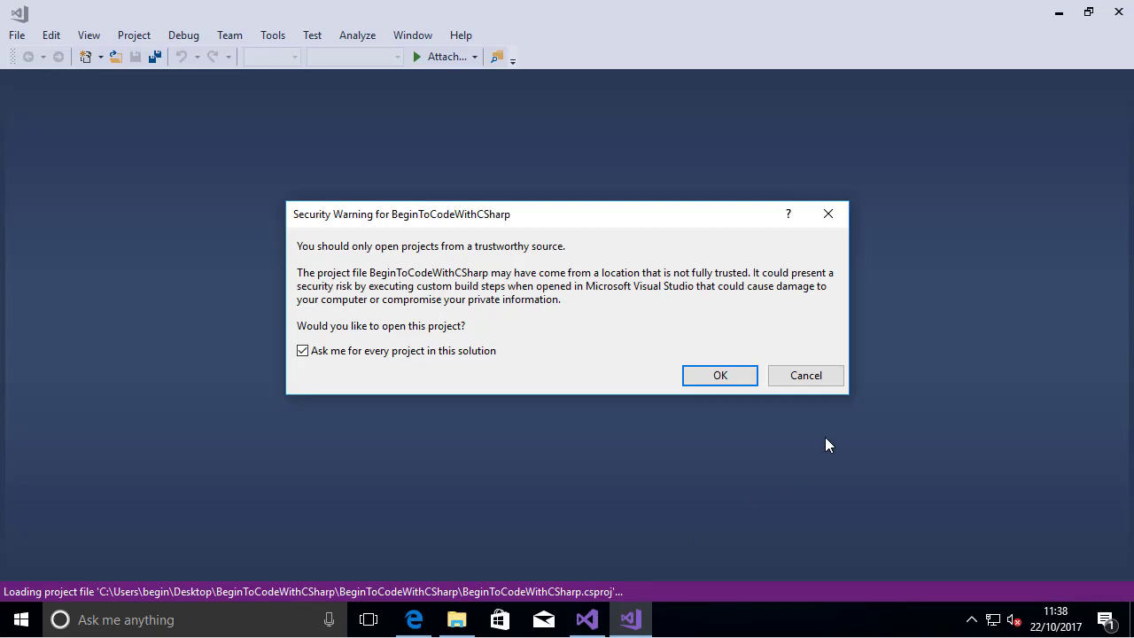
click(728, 373)
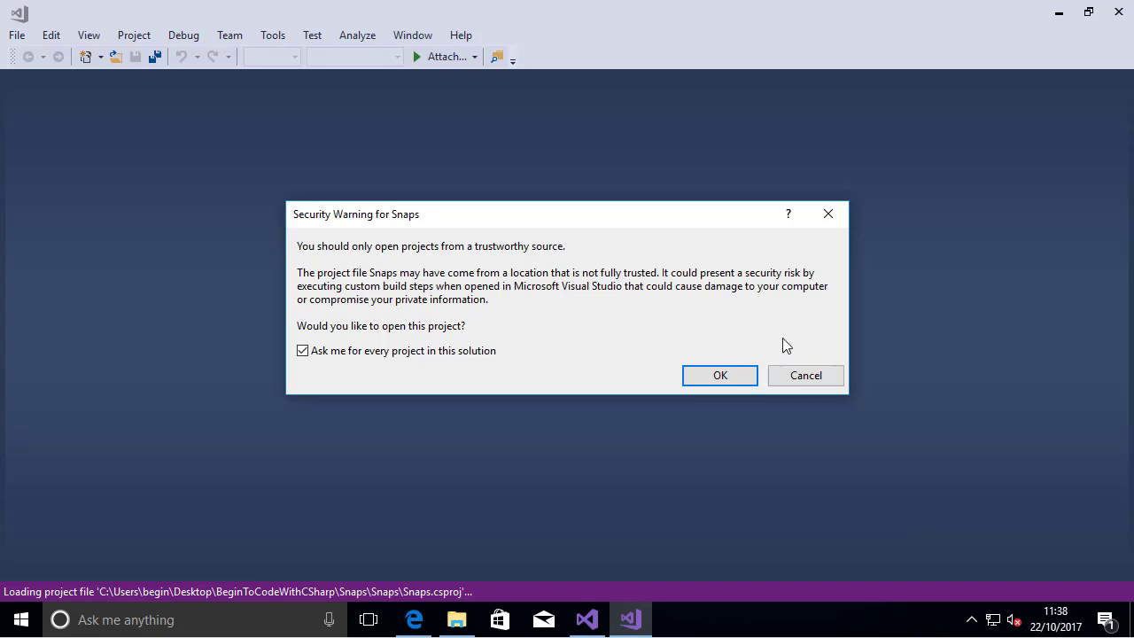
click(717, 374)
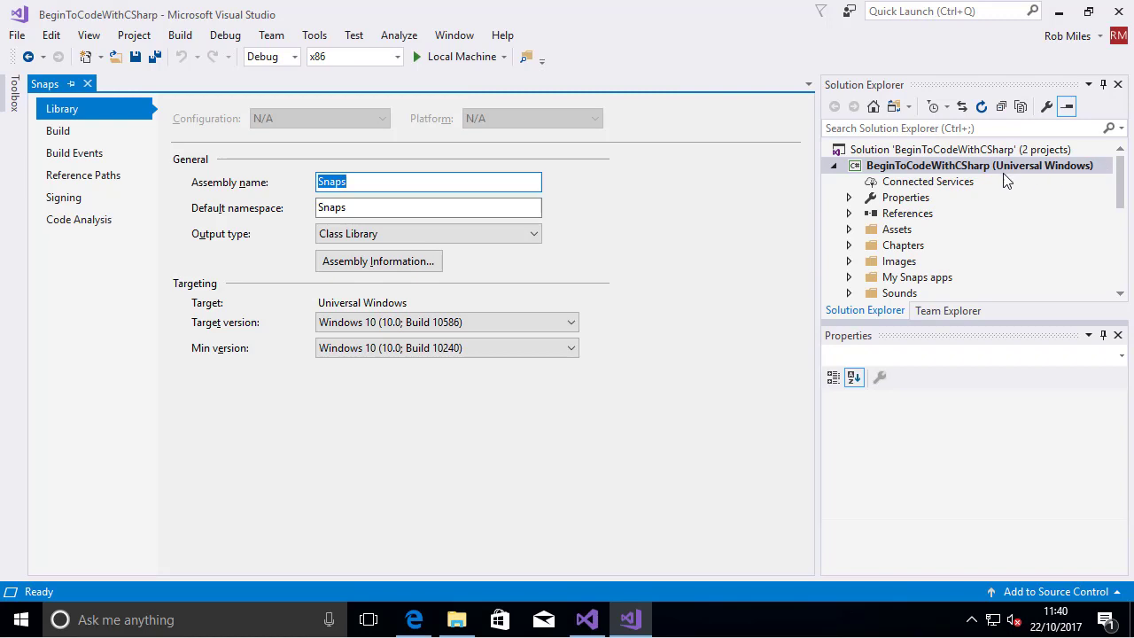
Collapse both projects in the Solution Explorer and run the solution on the Local Machine
click(834, 168)
click(834, 182)
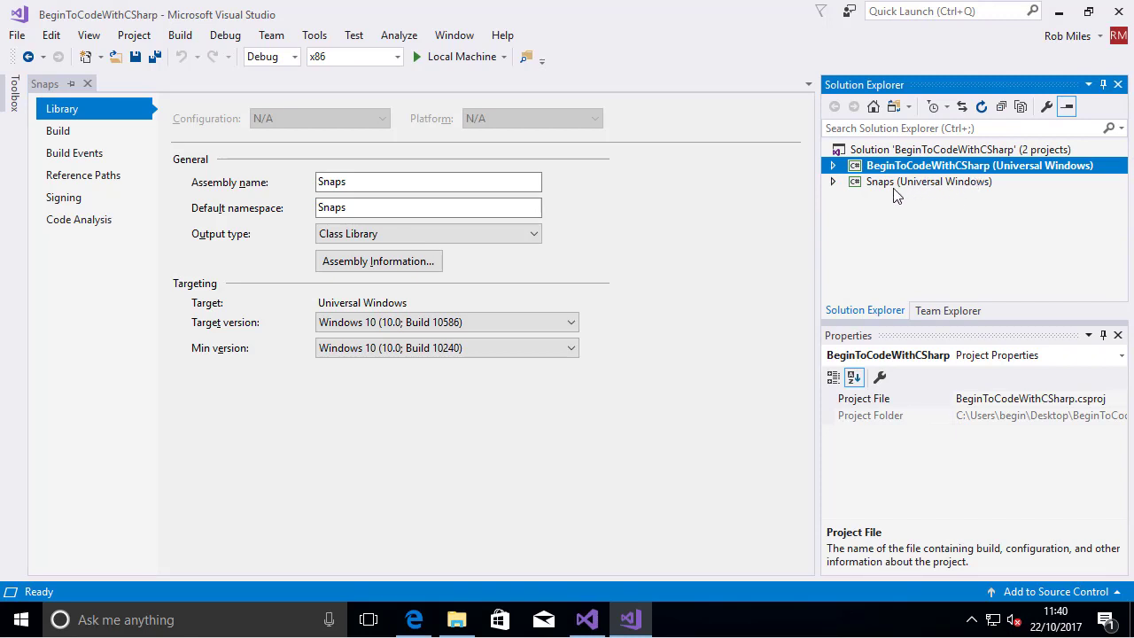
click(451, 59)
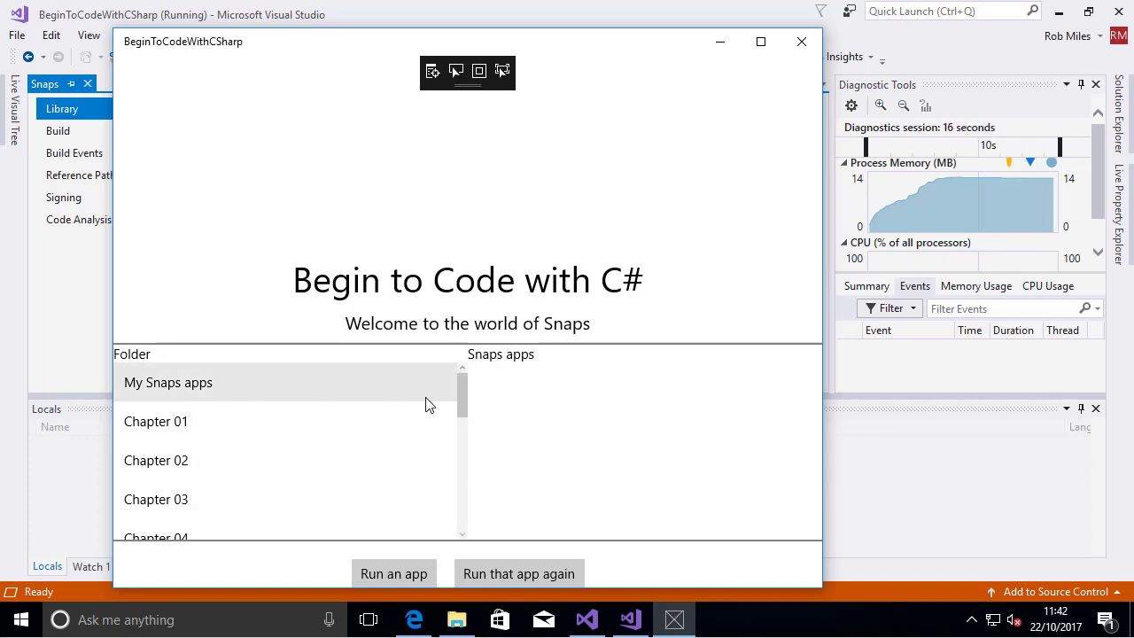
Look through the Snaps apps in the Chapter 01 and Chapter 02 folders of the running program
drag(464, 414, 458, 382)
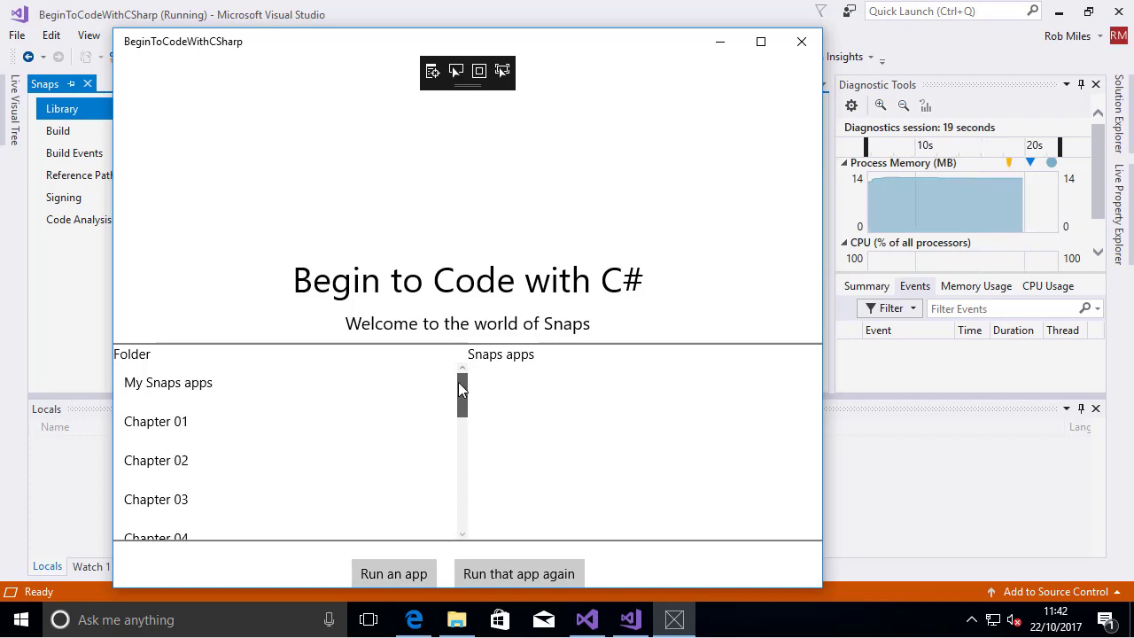
click(197, 438)
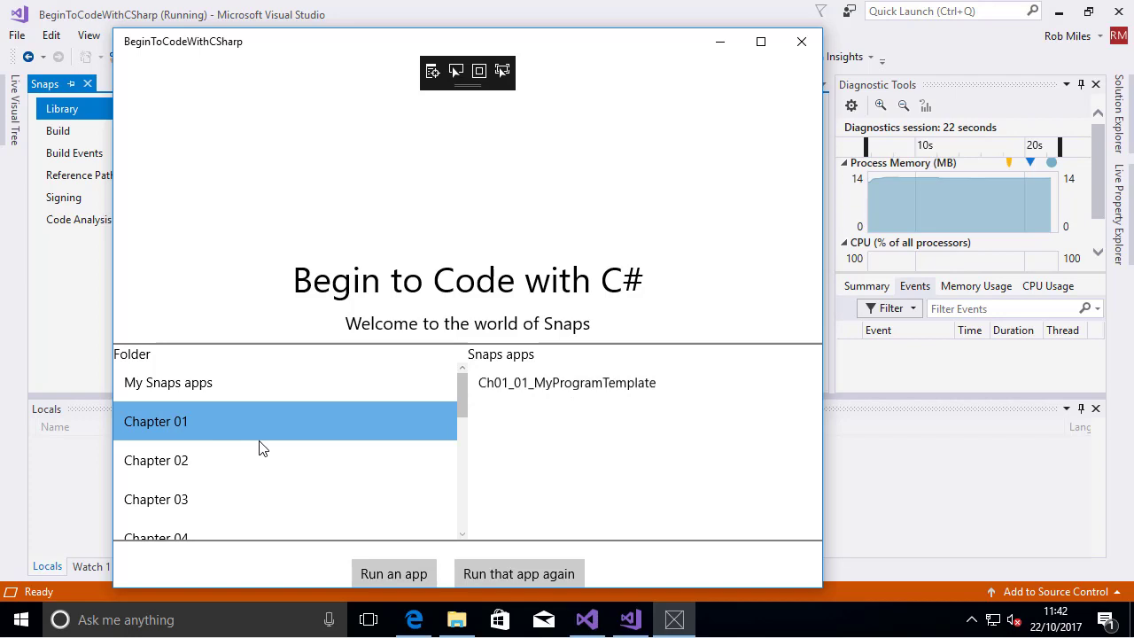
click(218, 469)
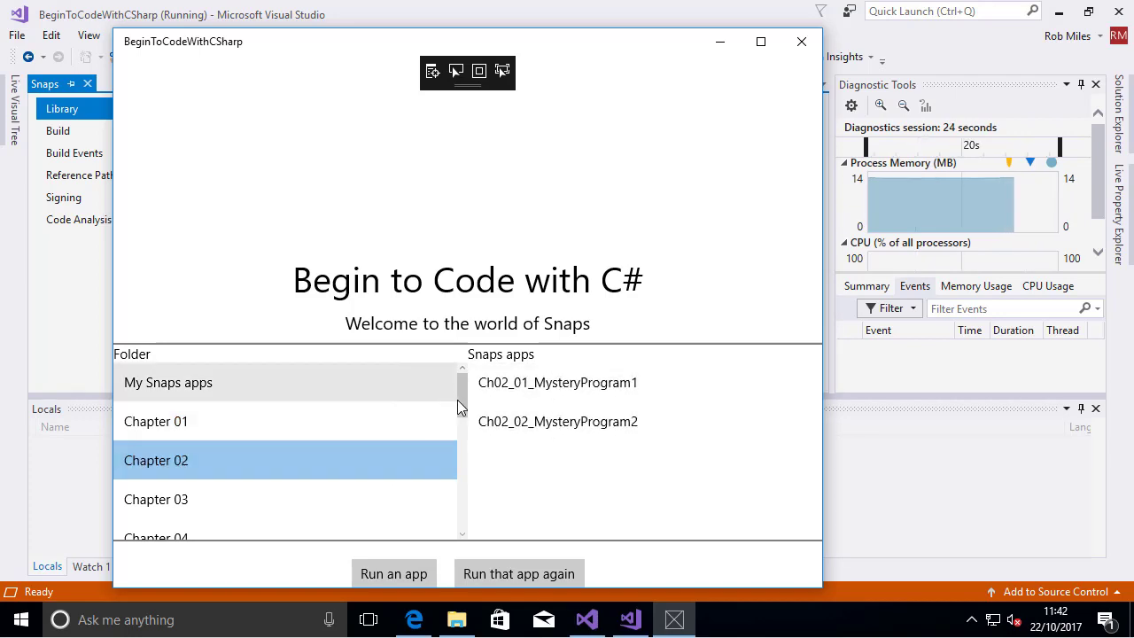
Run the Ch05_09_ColorfulGreeter app from the Chapter 05 folder
drag(461, 401, 455, 450)
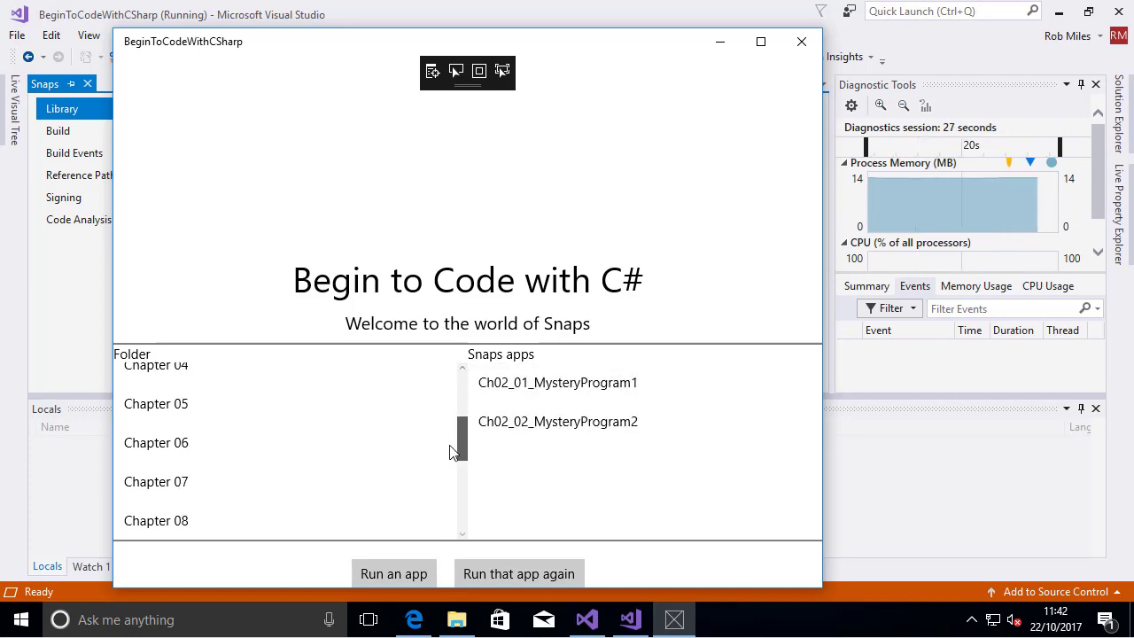
click(172, 395)
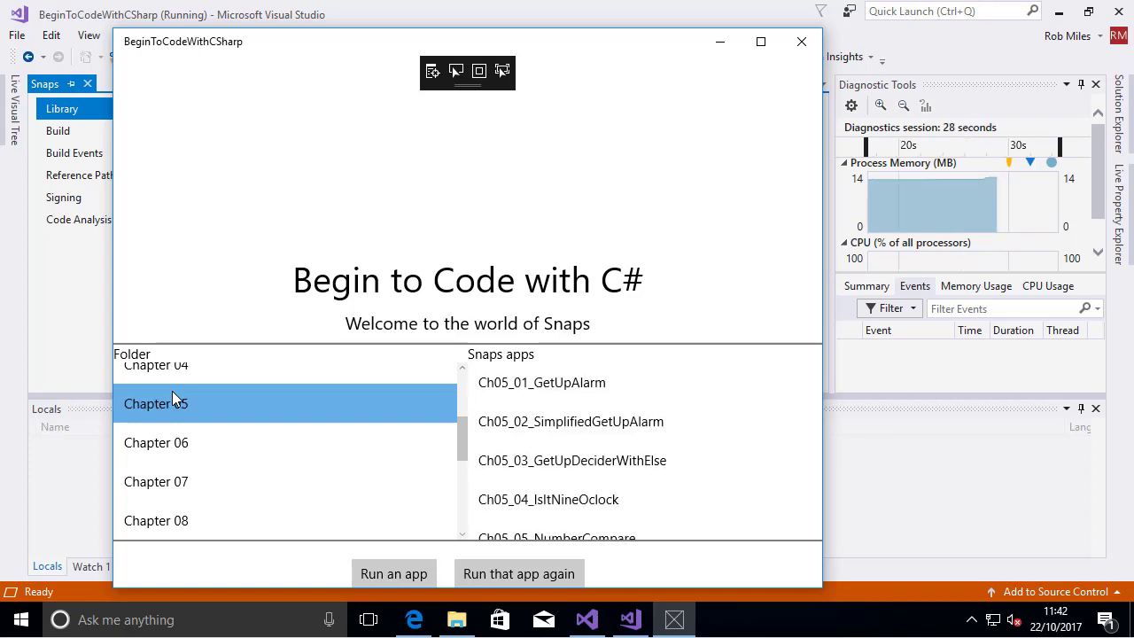
drag(461, 452, 439, 461)
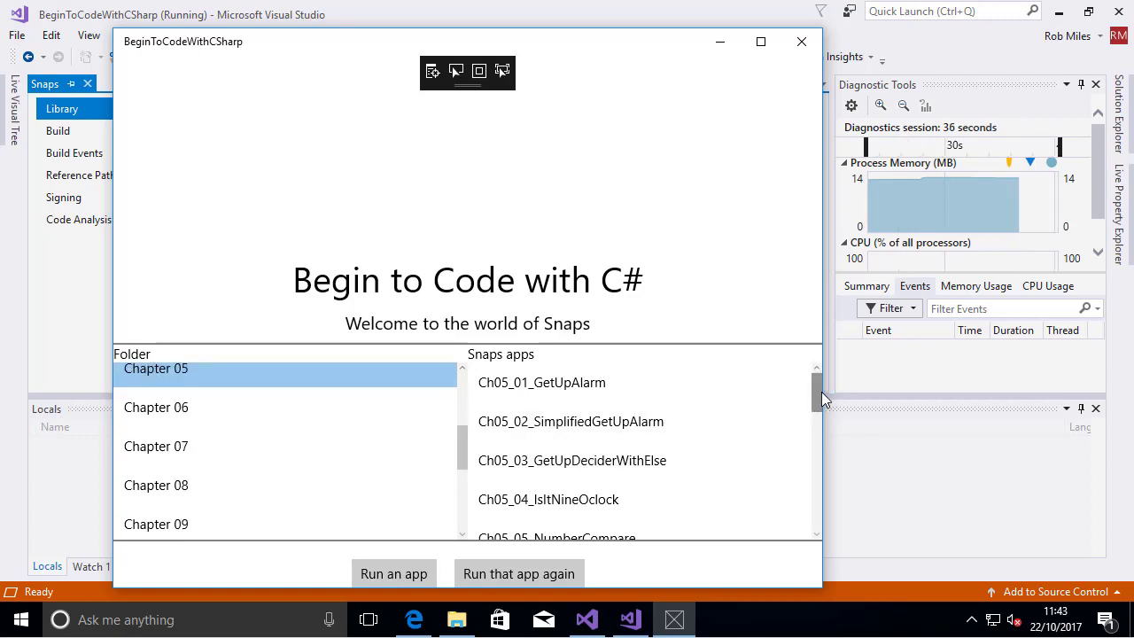
mouse_move(816, 389)
mouse_down()
mouse_move(810, 467)
mouse_move(800, 444)
mouse_up()
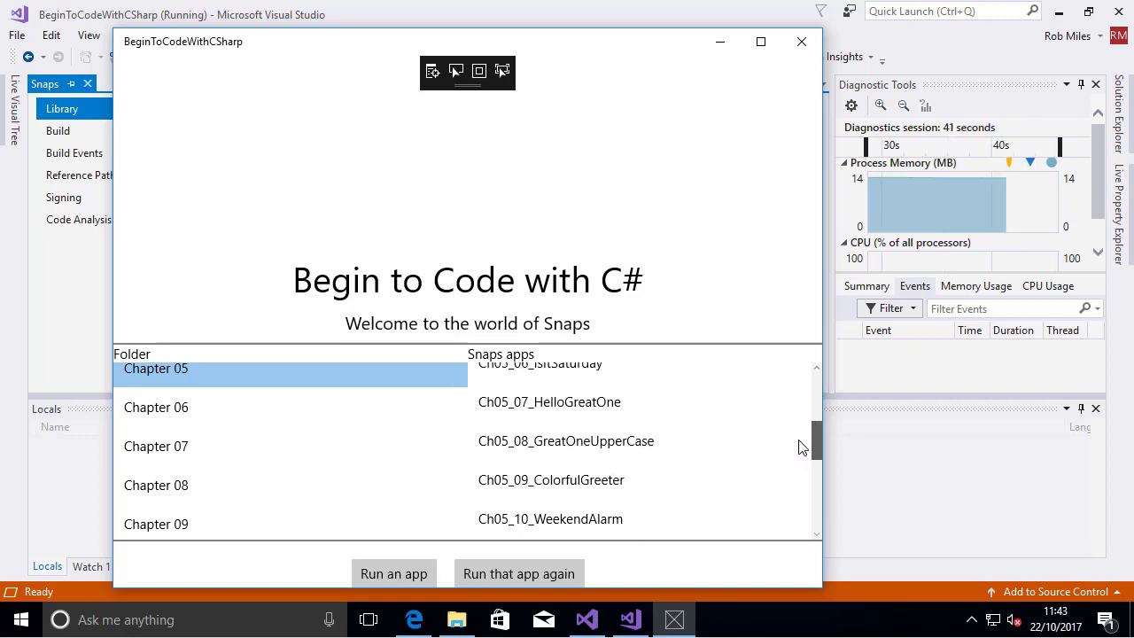
click(617, 485)
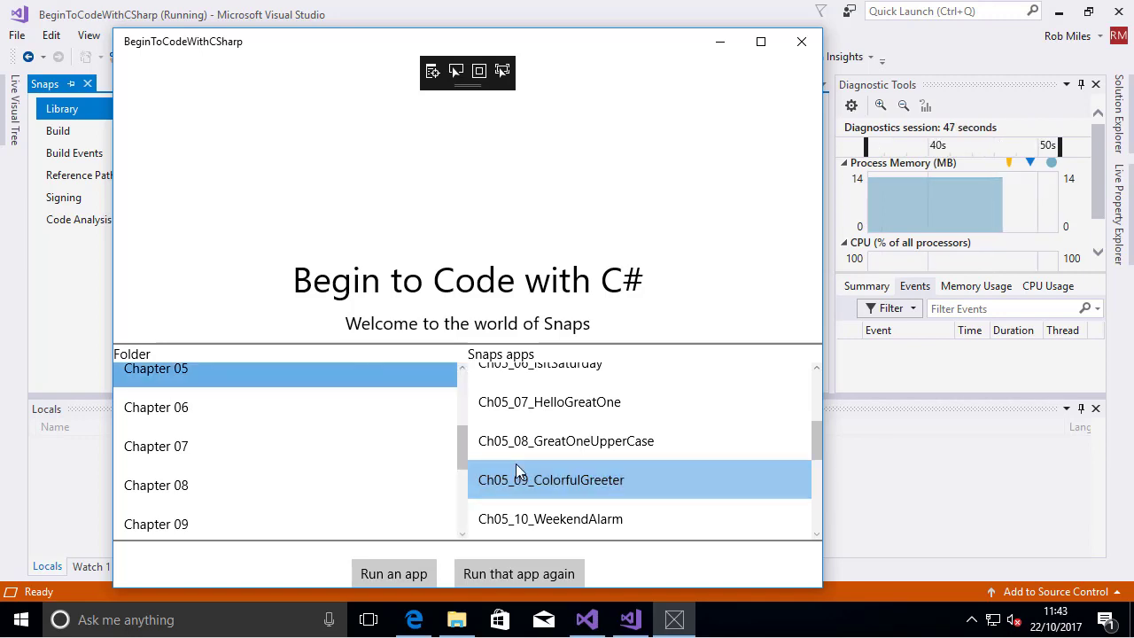
click(404, 574)
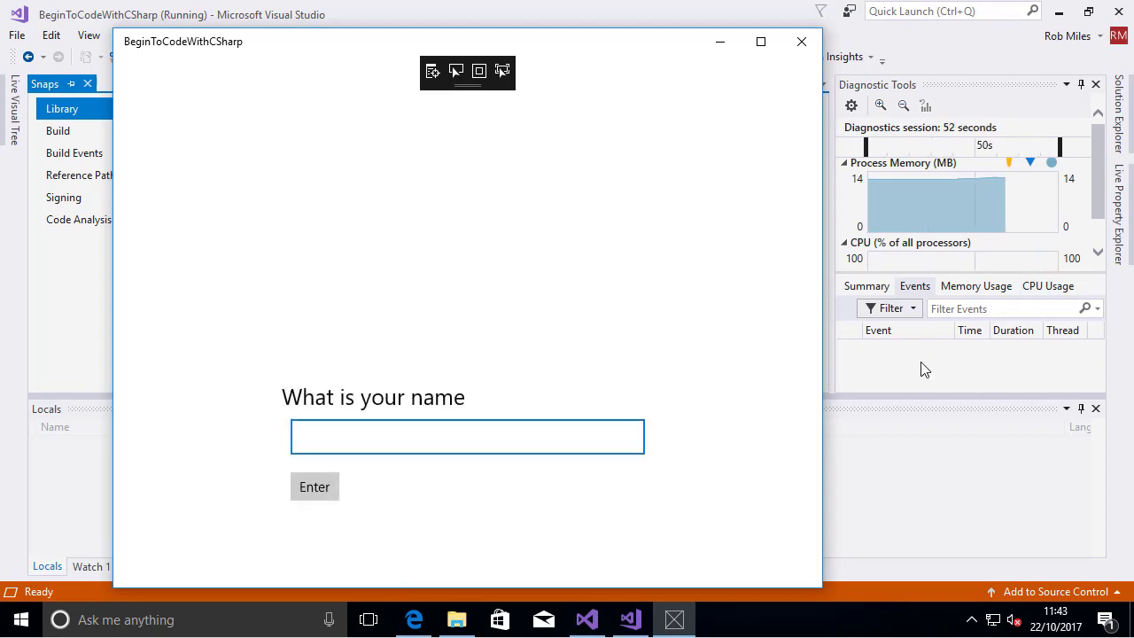
Submit a first name to the greeter's name question and close the running program
text(Rob)
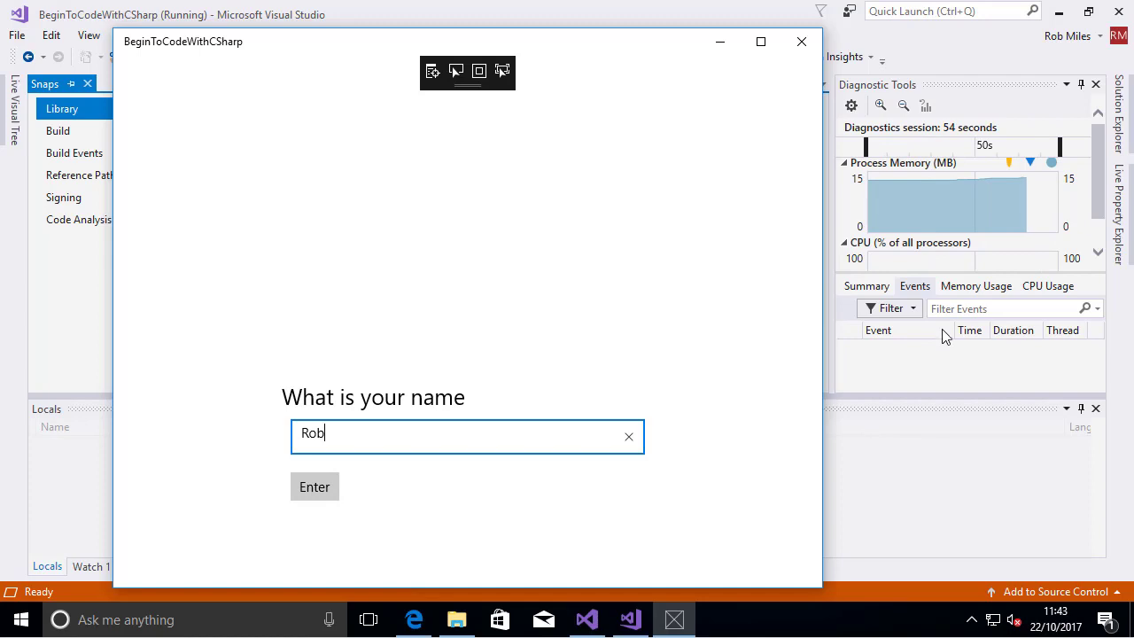
click(305, 499)
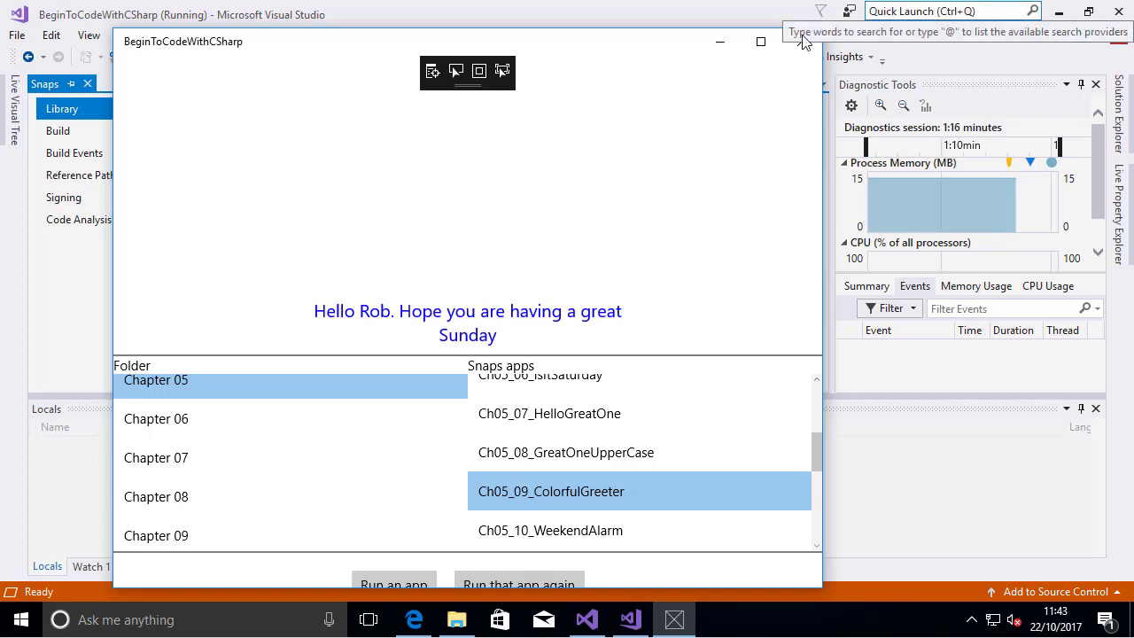
drag(570, 48, 659, 153)
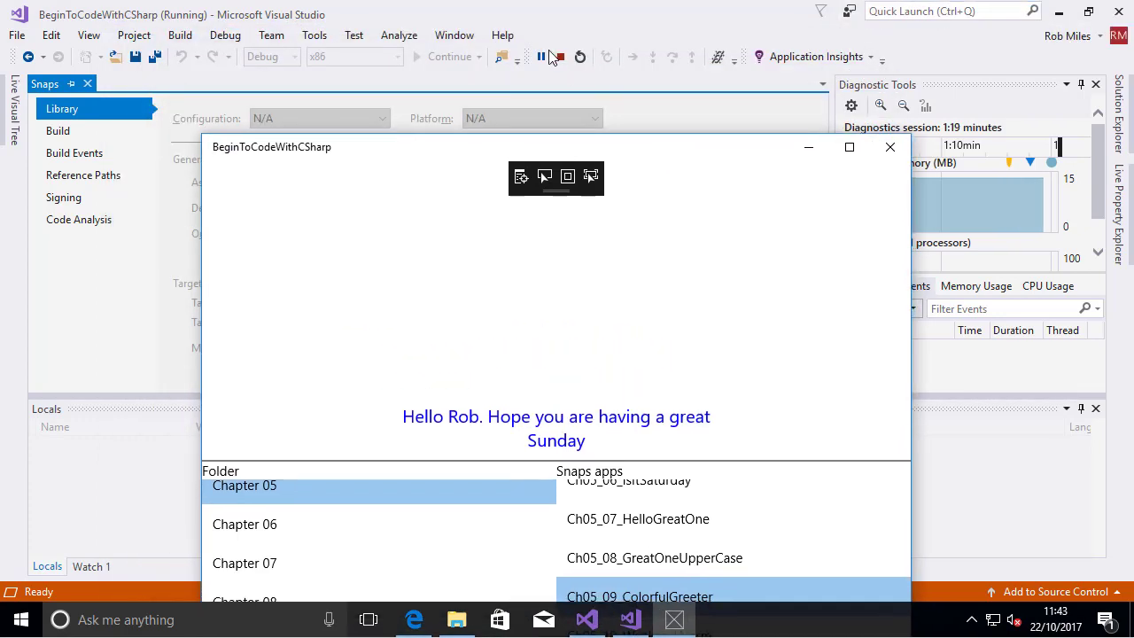
click(891, 146)
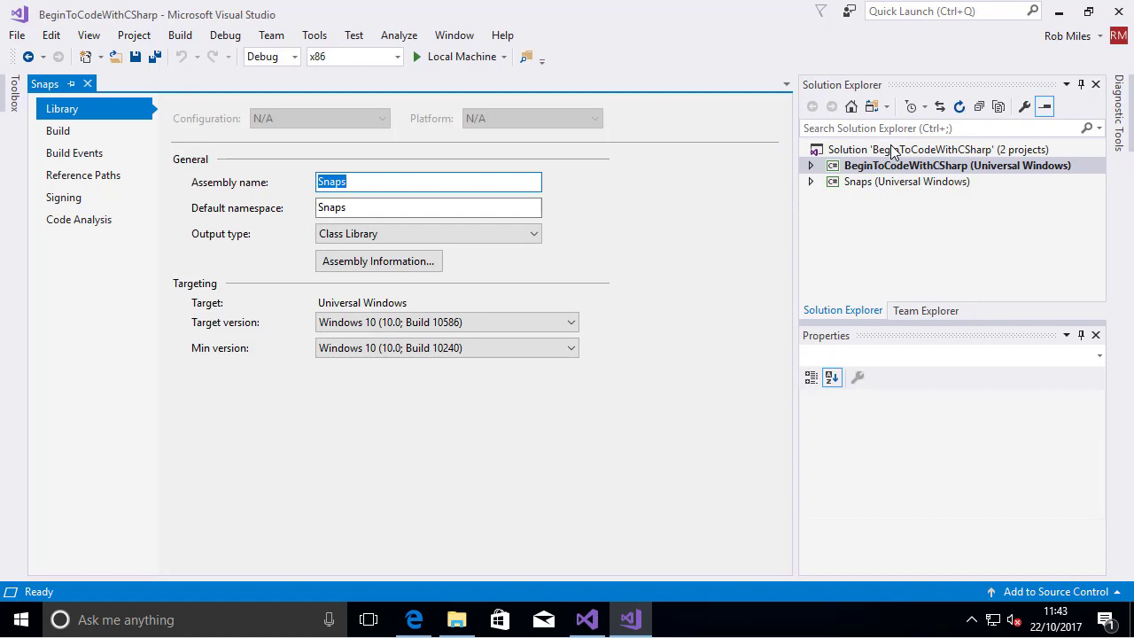
Close the Snaps properties page and expand the Chapters folder of the BeginToCodeWithCSharp project, with References collapsed
click(87, 83)
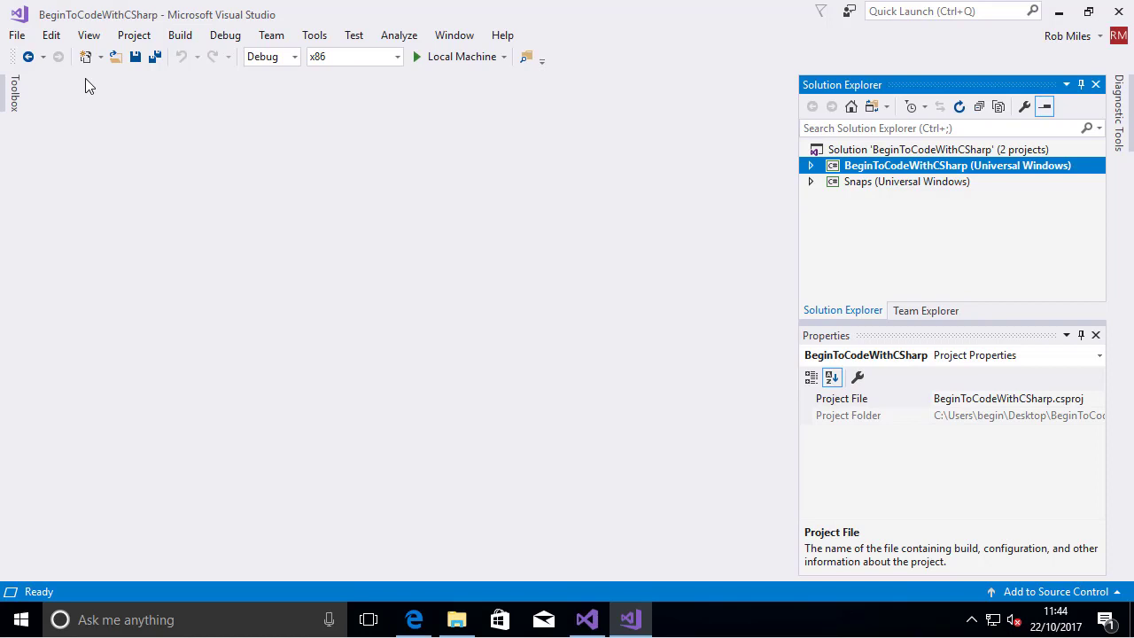
click(811, 165)
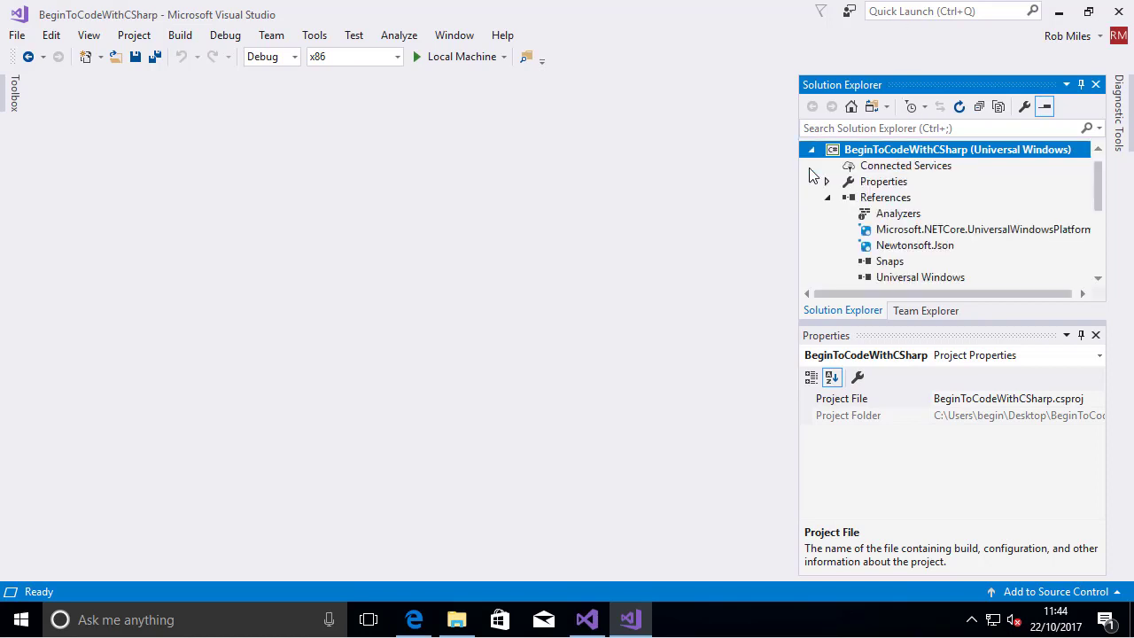
click(828, 198)
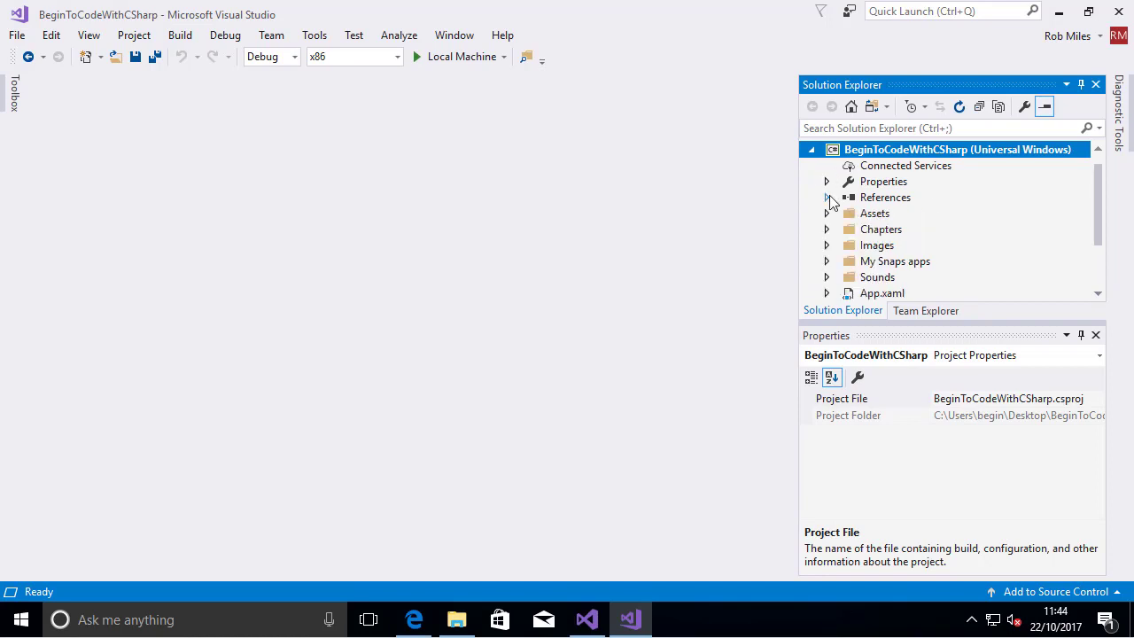
click(827, 229)
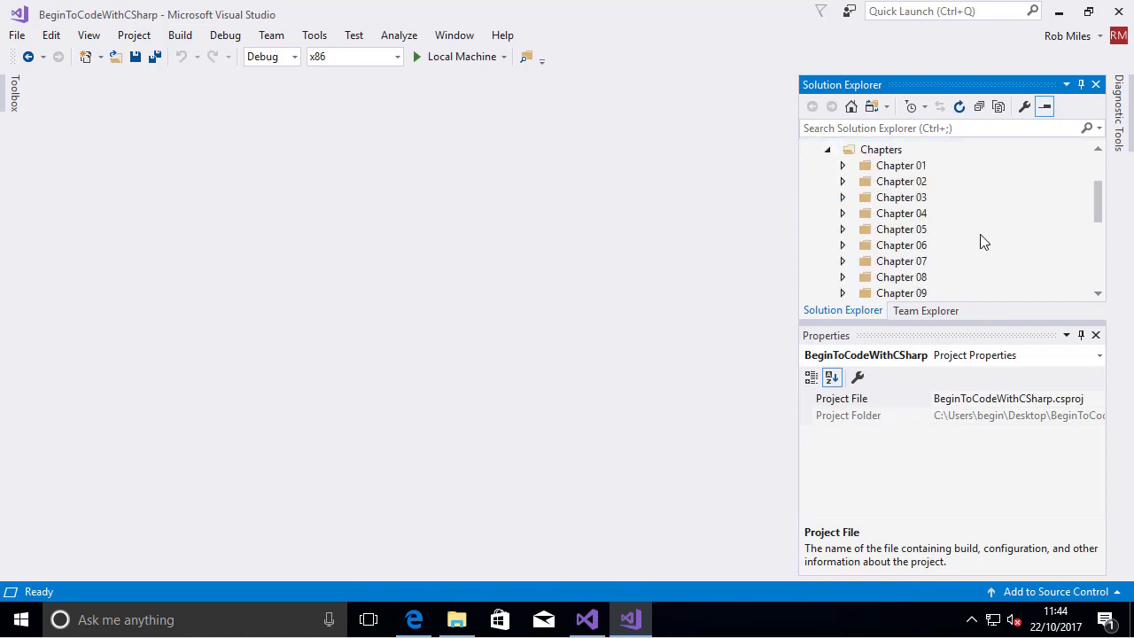
click(843, 213)
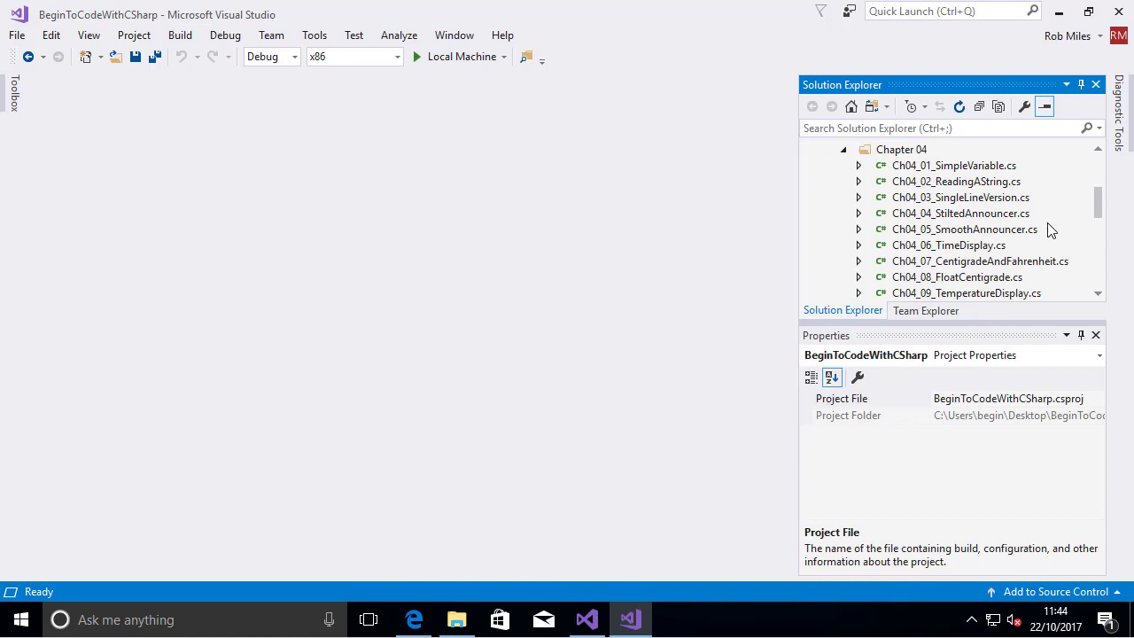
scroll(1045, 230, down, 1)
scroll(1044, 229, up, 1)
click(842, 149)
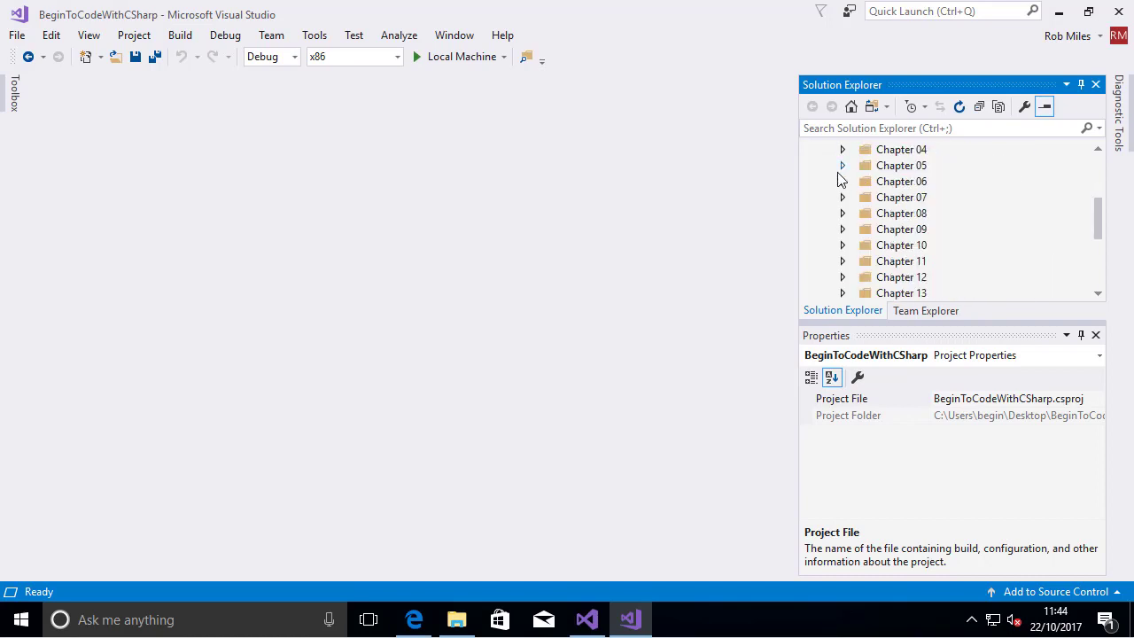
Open Ch05_09_ColorfulGreeter.cs from the Chapter 05 folder, review its code and close the file
click(839, 167)
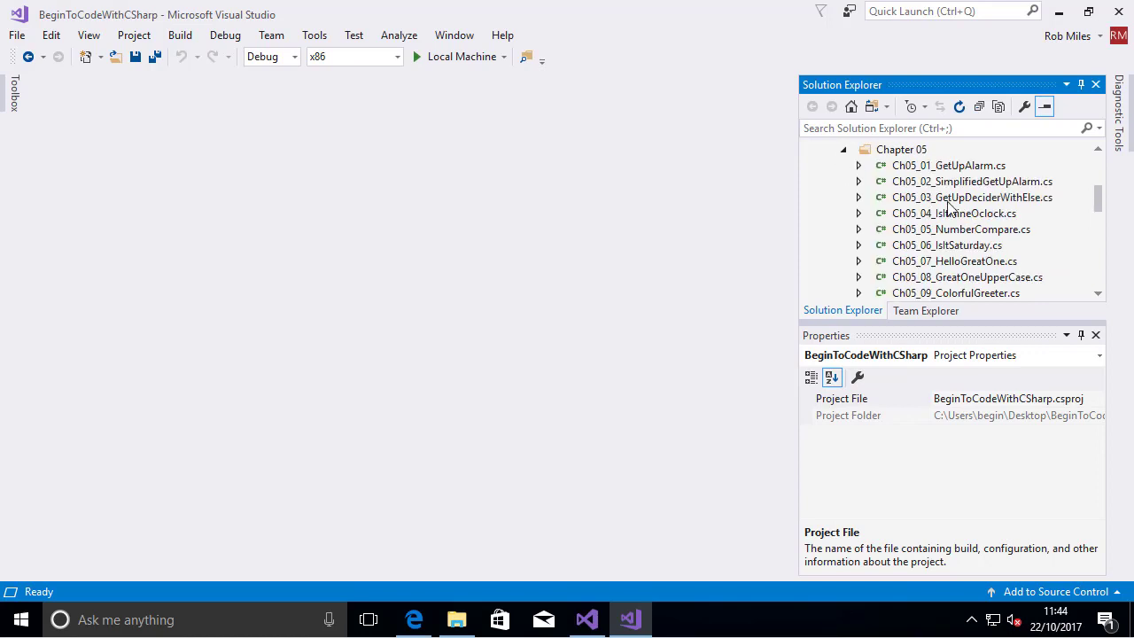
scroll(971, 222, down, 1)
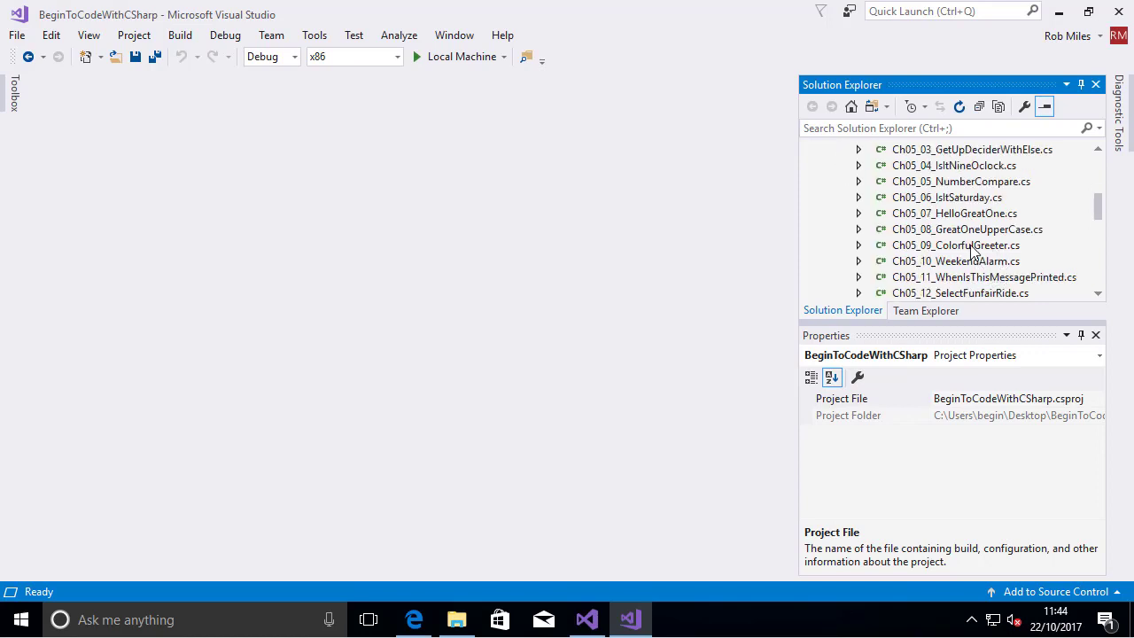
click(973, 248)
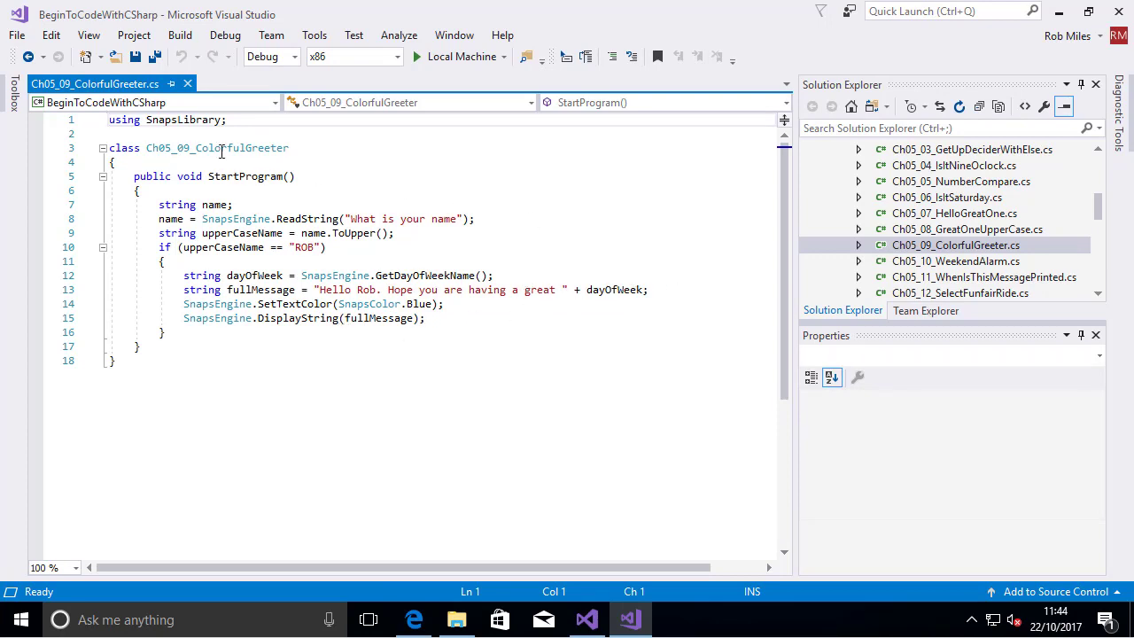
click(187, 84)
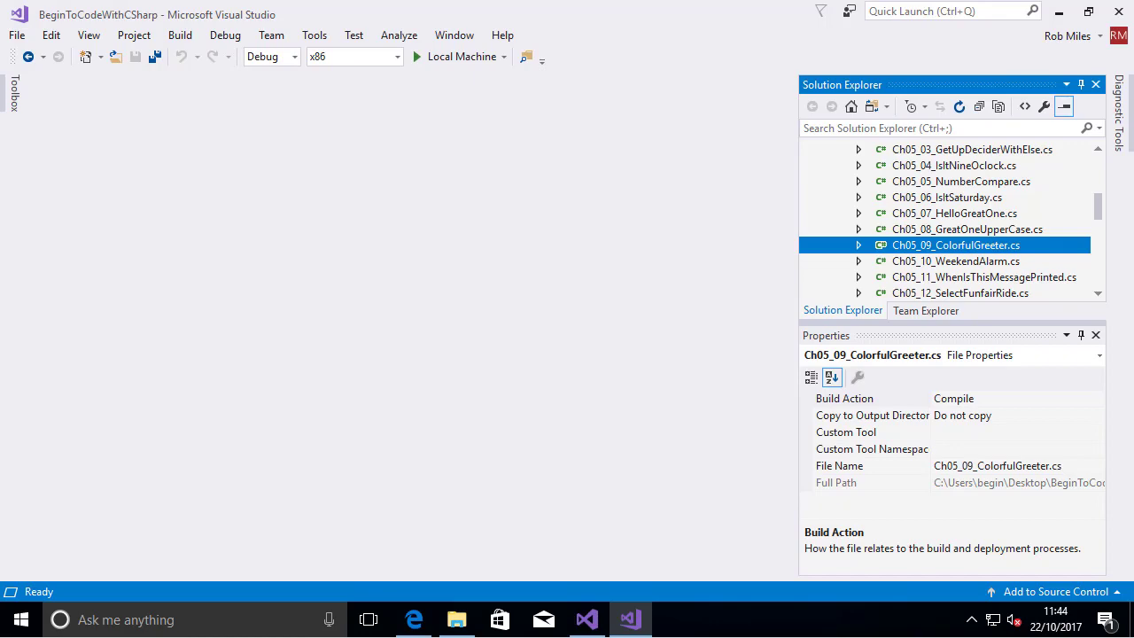
Switch to the PowerPoint Online presentation in Edge and advance to slide 18 with the steps for making your own program
click(414, 619)
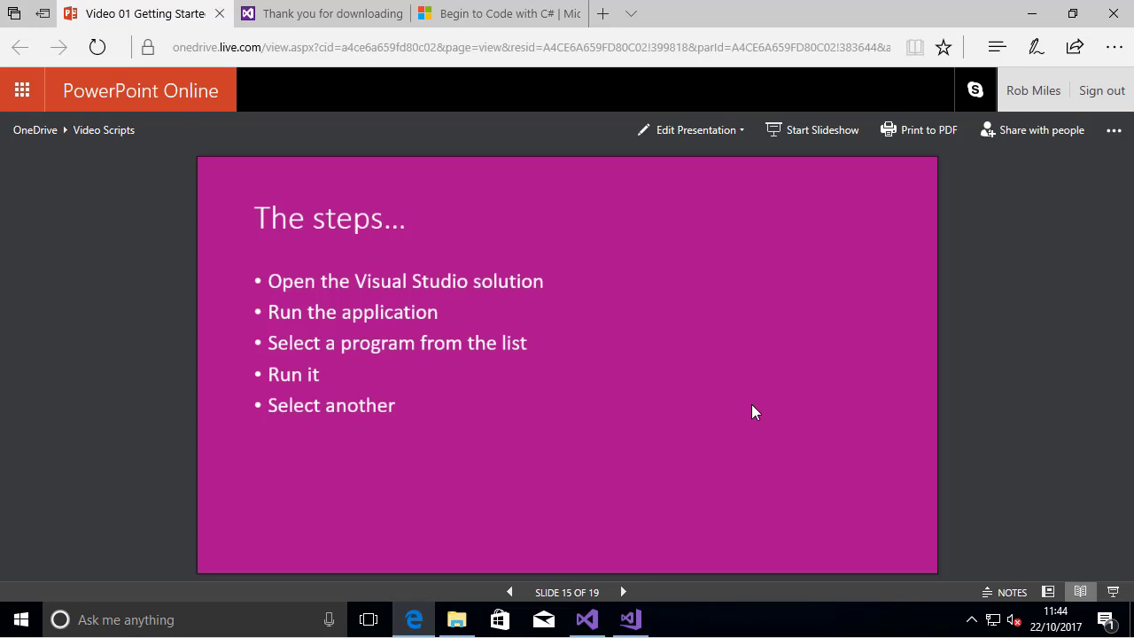
click(751, 404)
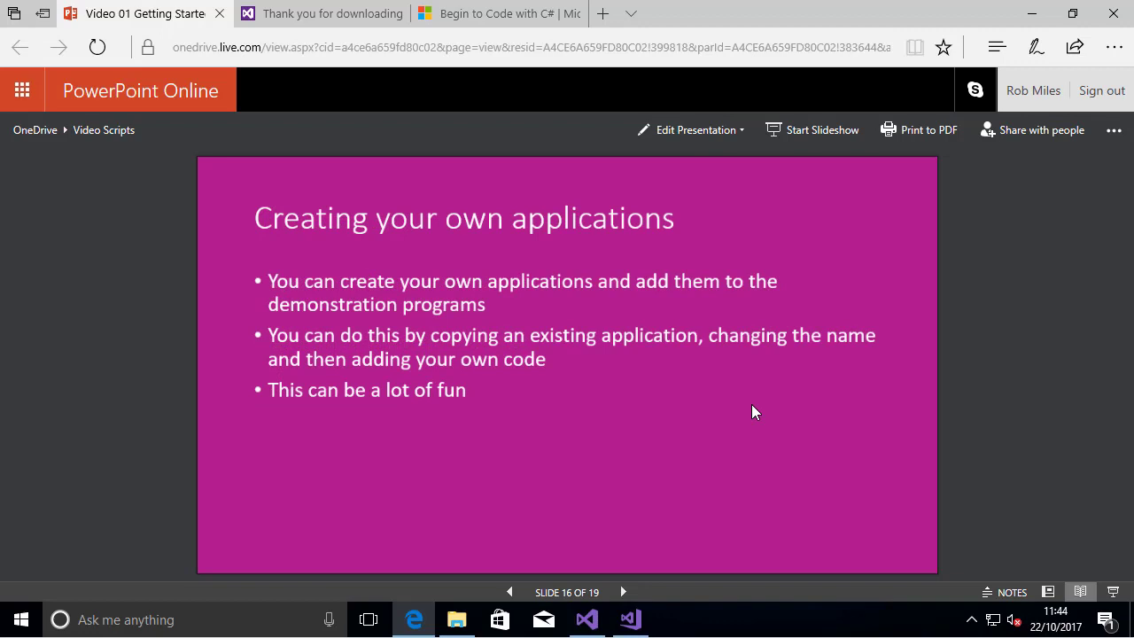
click(751, 405)
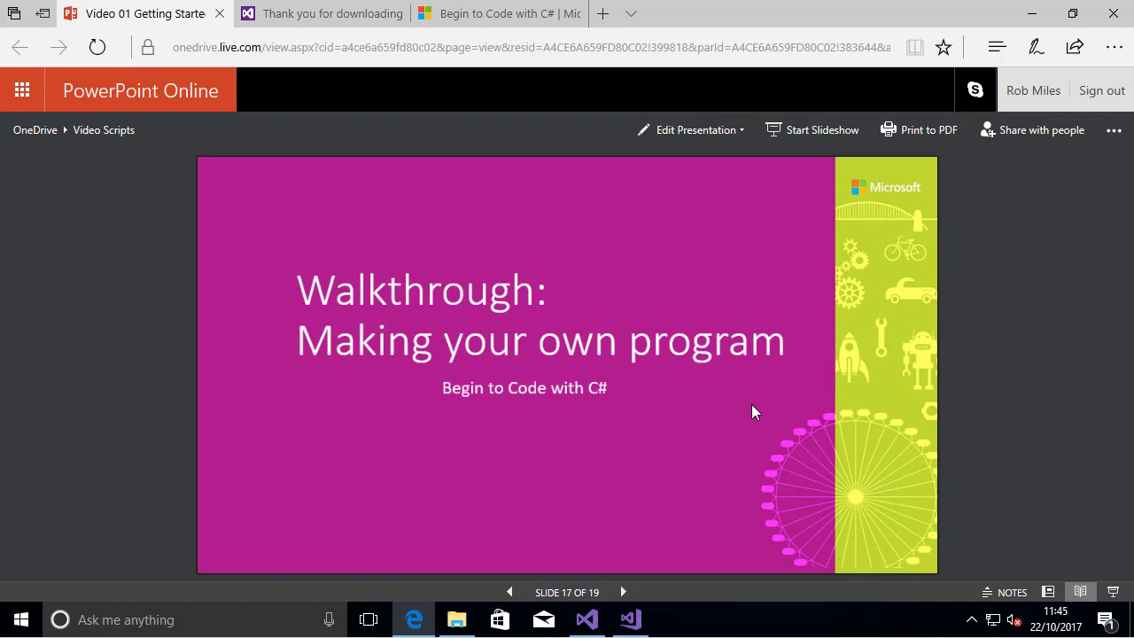
click(751, 405)
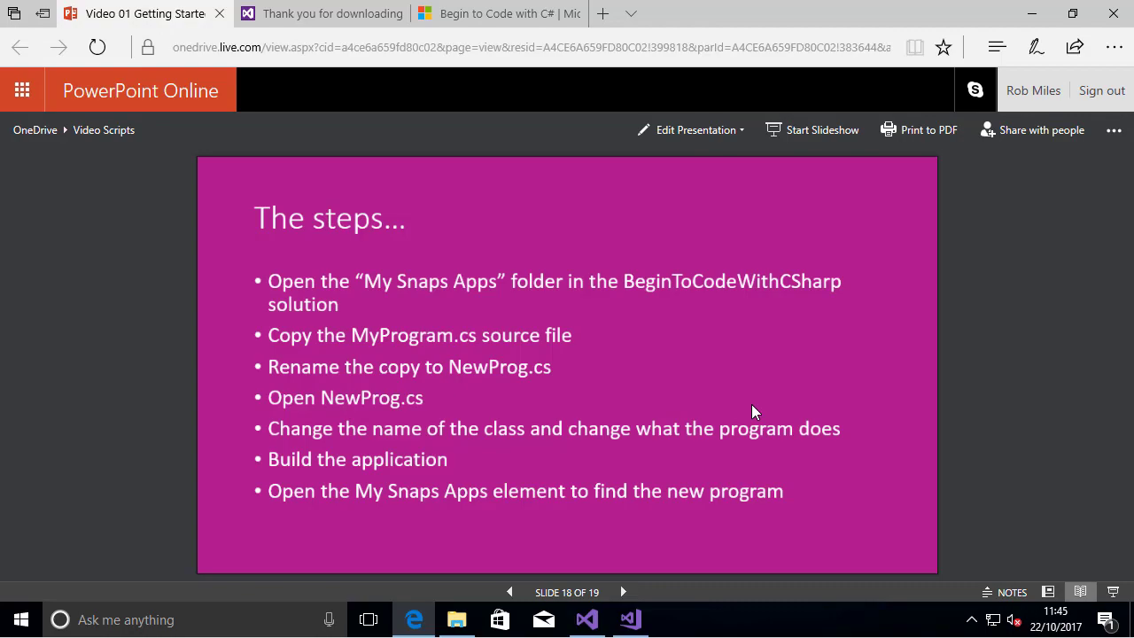
Switch to Visual Studio, collapse the Chapters folder and open MyProgram.cs from the My Snaps apps folder
click(631, 618)
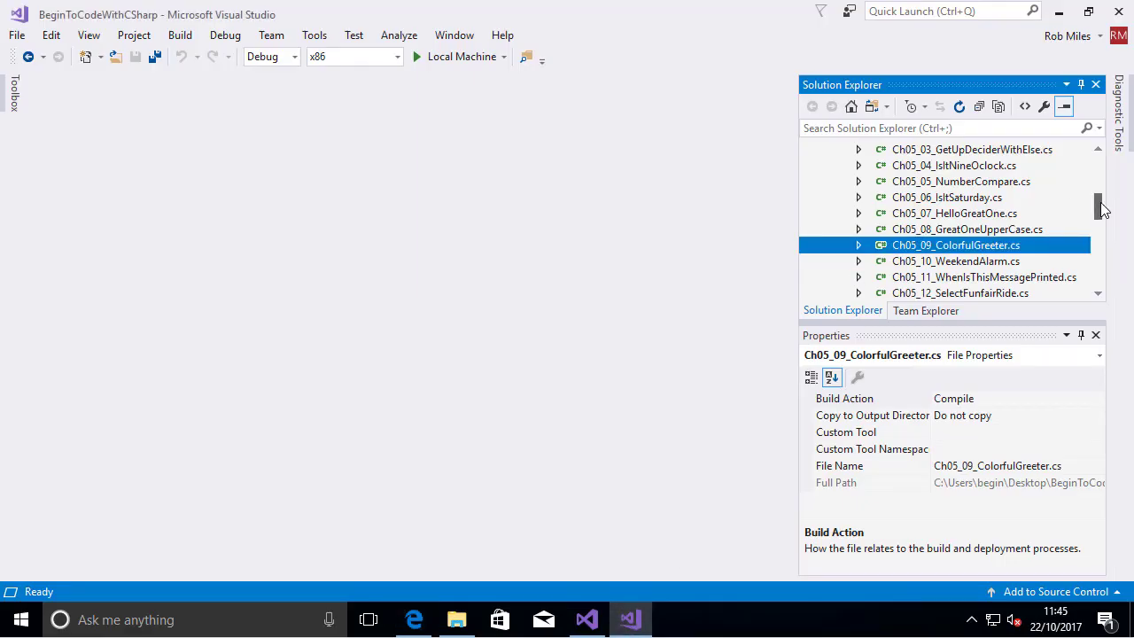
drag(1098, 206, 1097, 175)
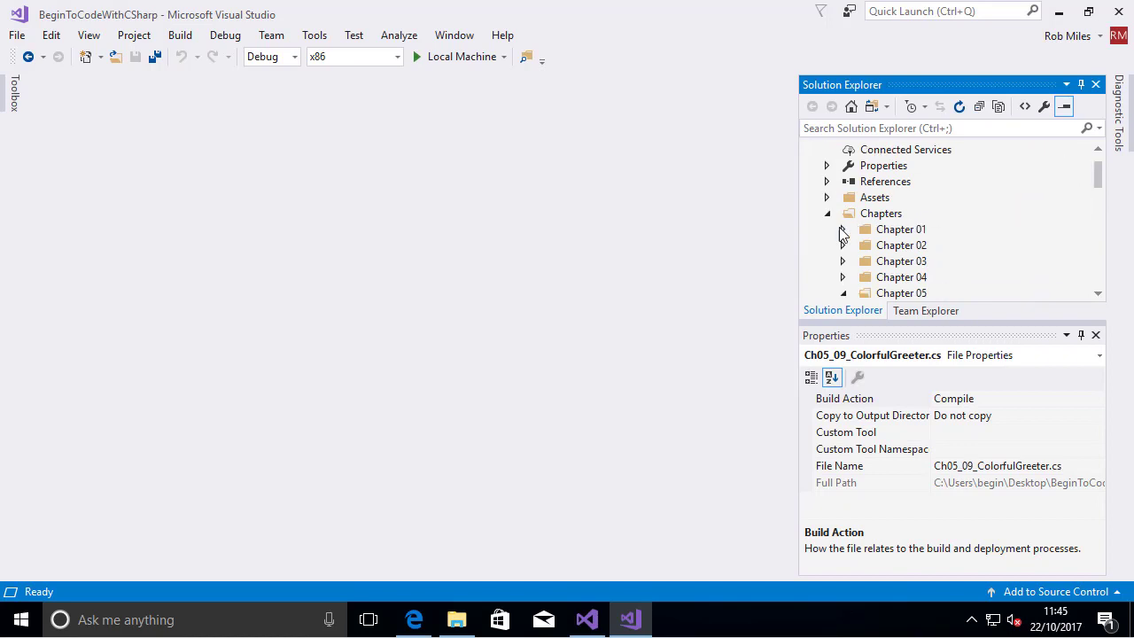
click(844, 294)
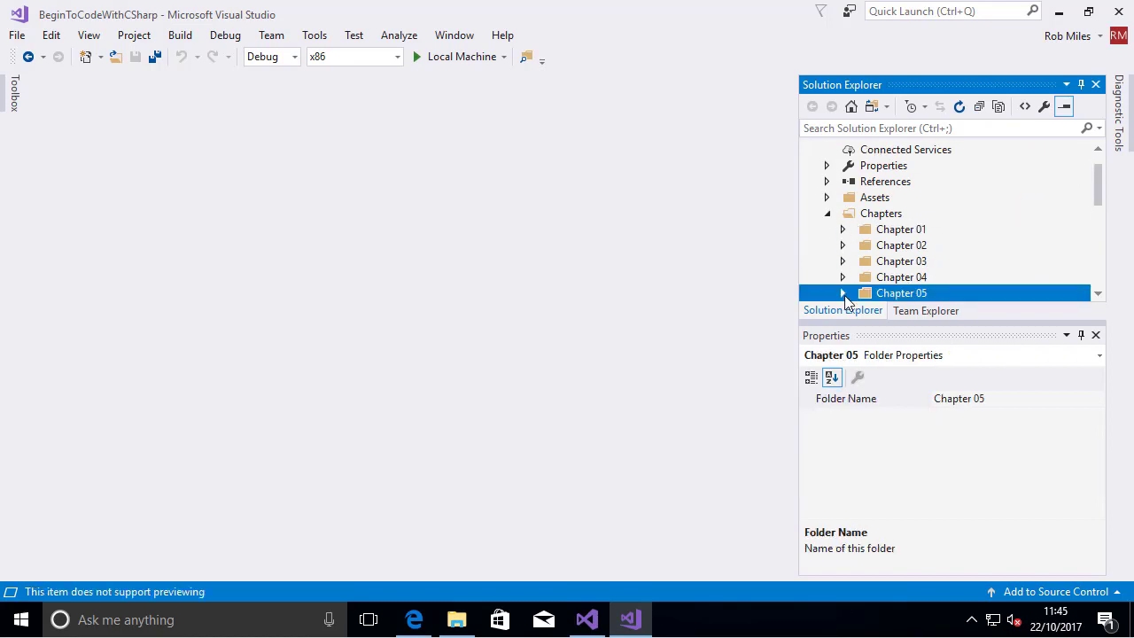
click(827, 216)
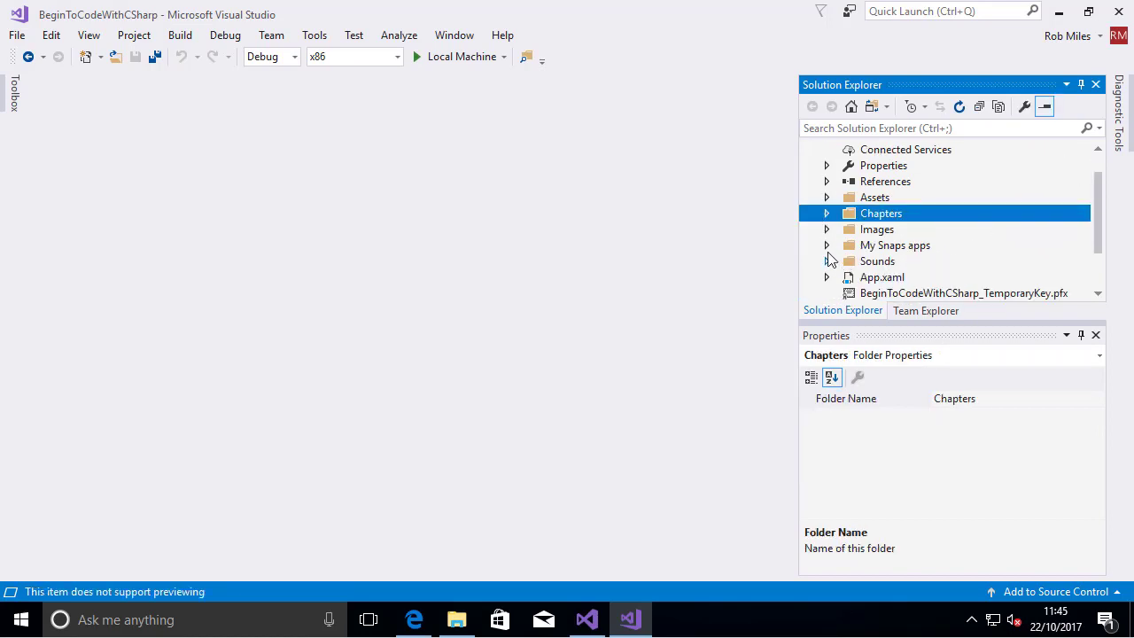
click(827, 246)
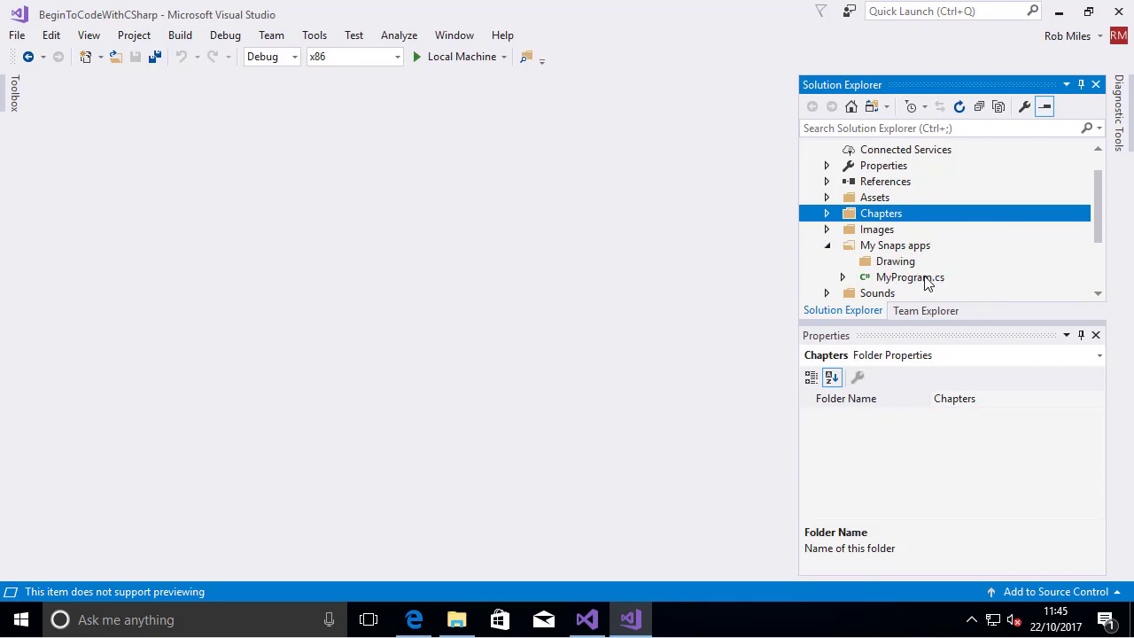
click(910, 277)
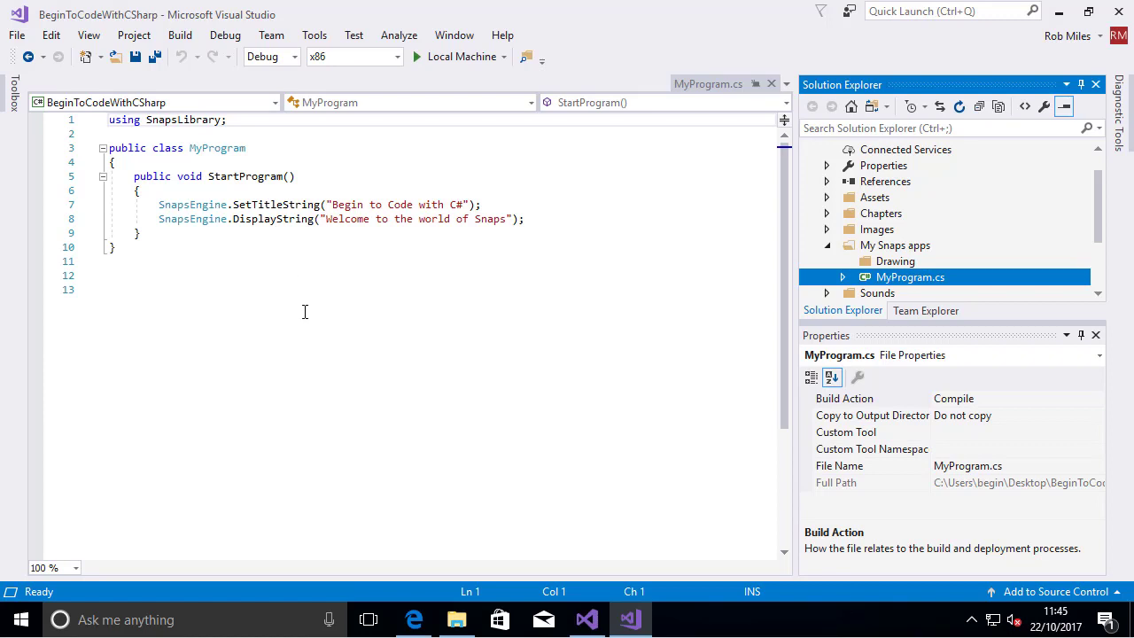
scroll(305, 316, up, 4)
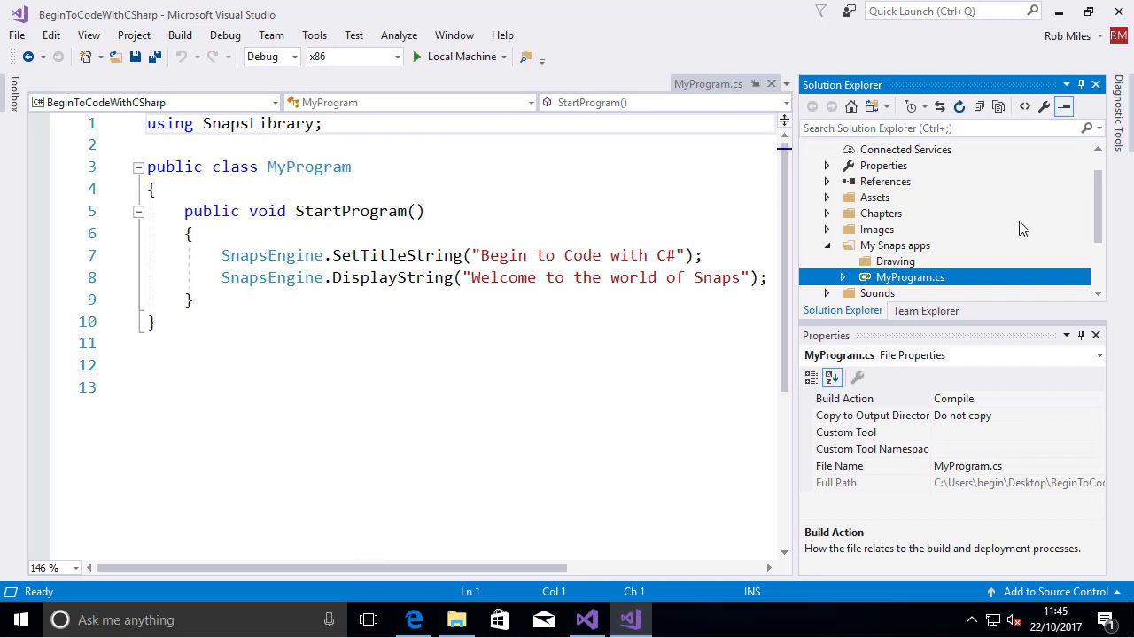
Duplicate MyProgram.cs by copying it and pasting it into the My Snaps apps folder
right_click(927, 281)
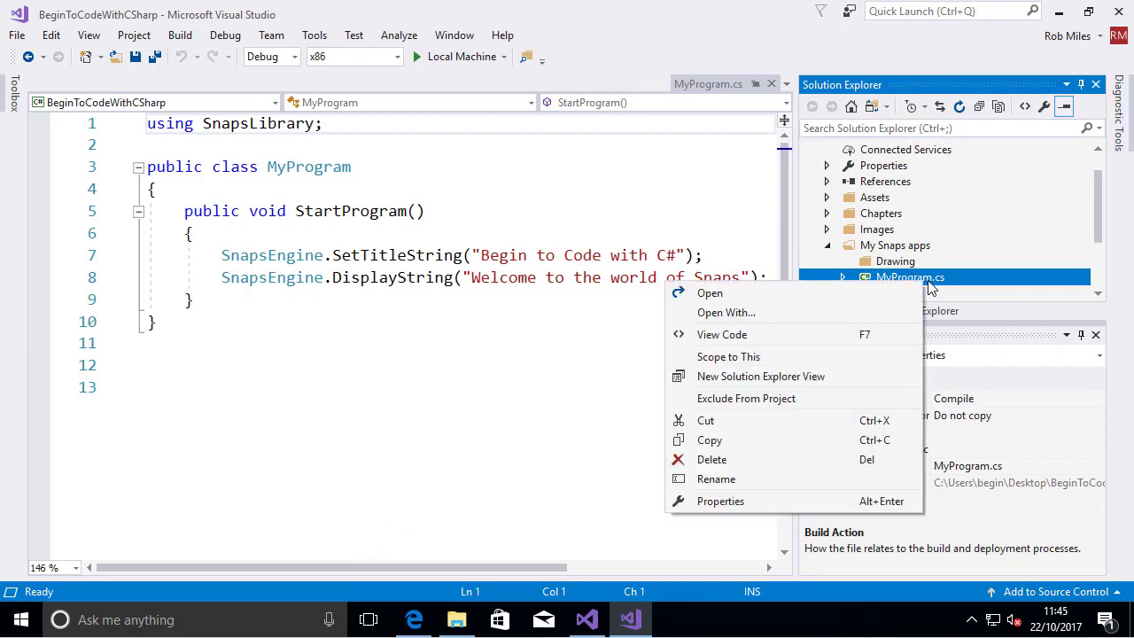
click(753, 438)
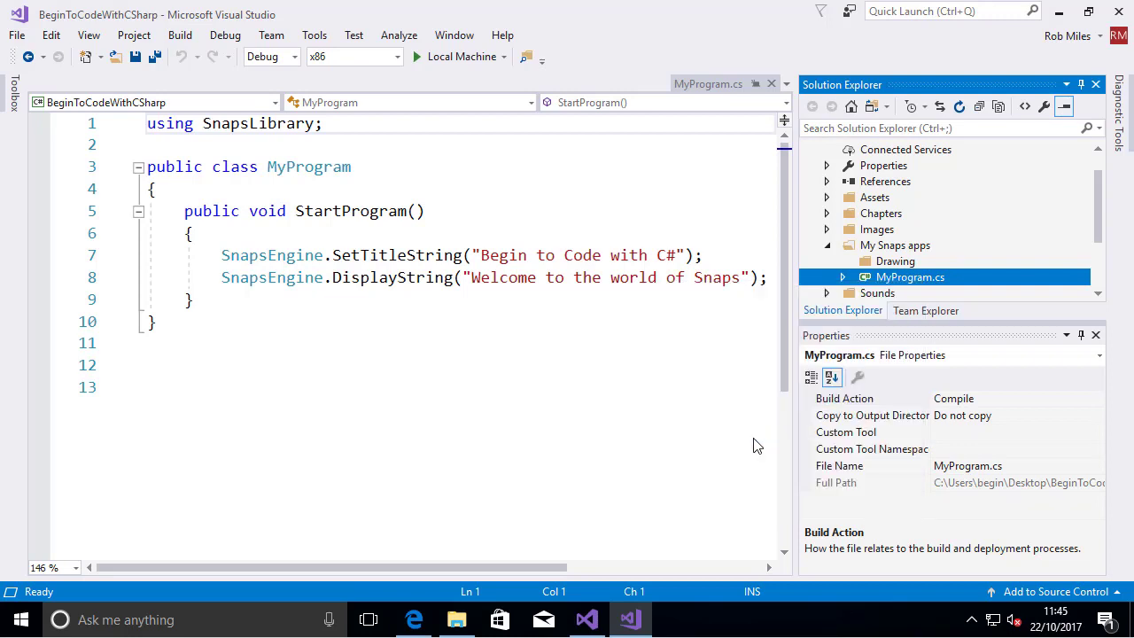
click(900, 251)
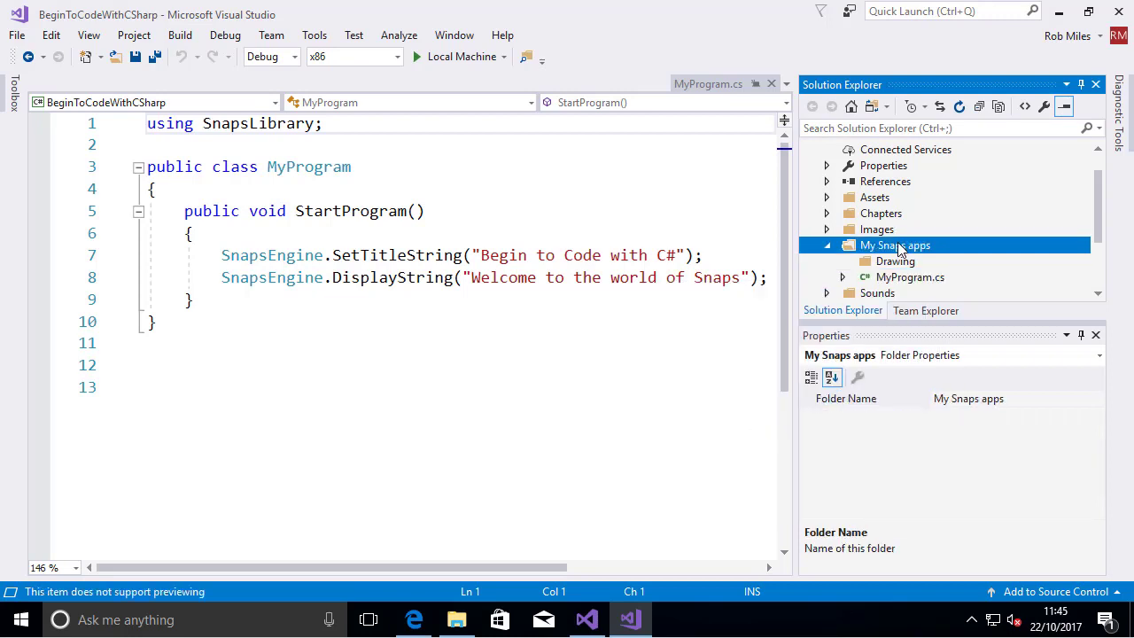
right_click(899, 251)
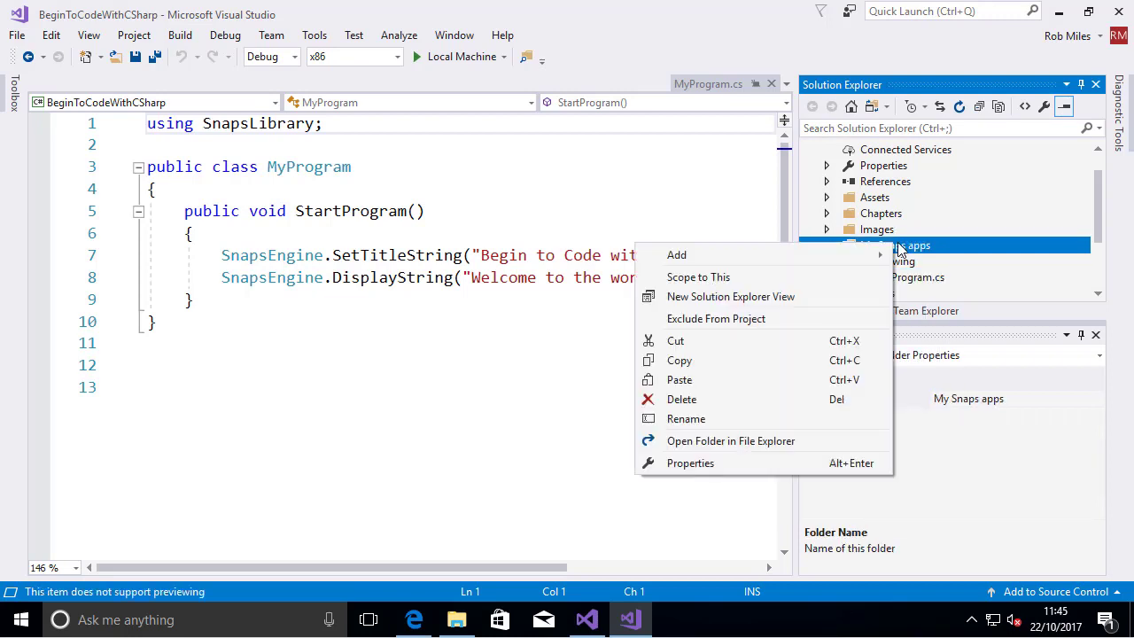
click(735, 383)
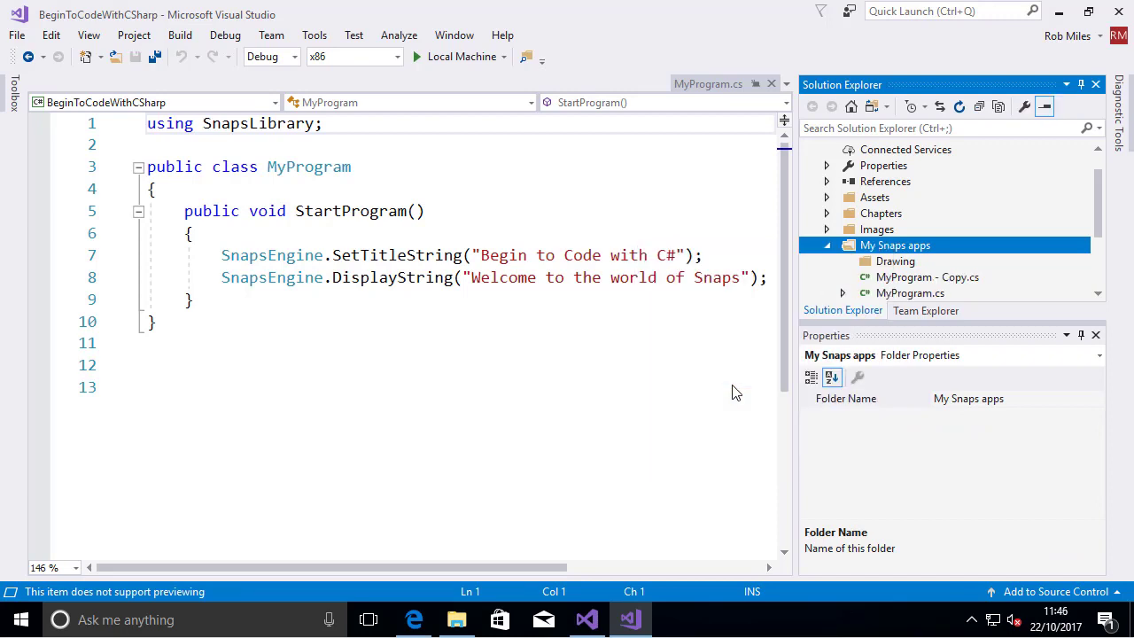
Open the copy of MyProgram.cs and rename the file to FirstProg.cs
click(941, 282)
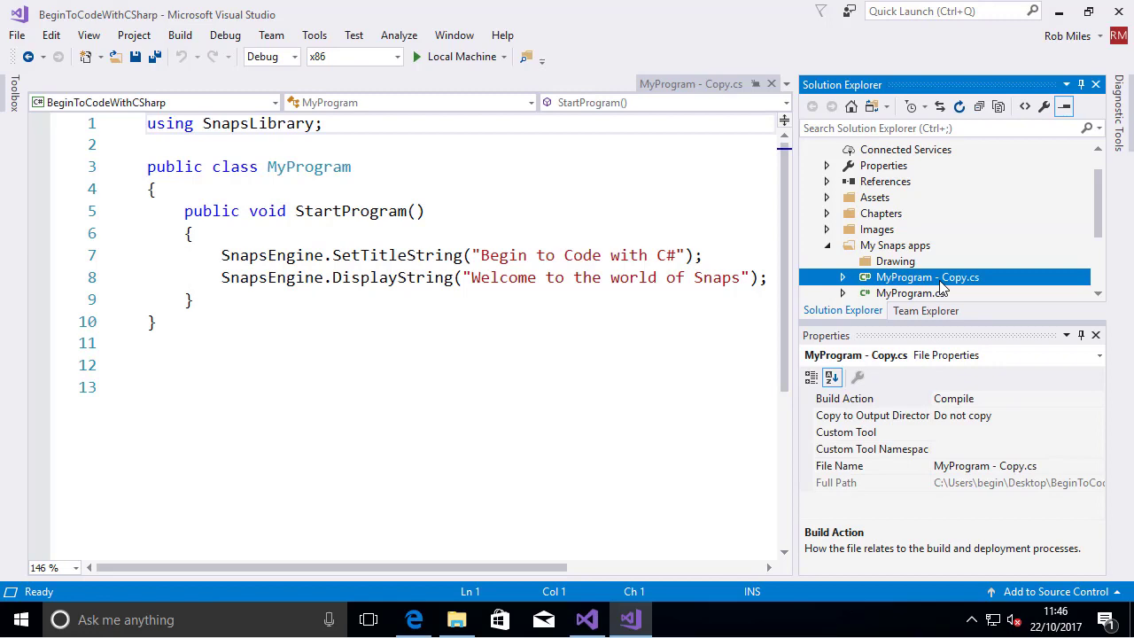
right_click(941, 283)
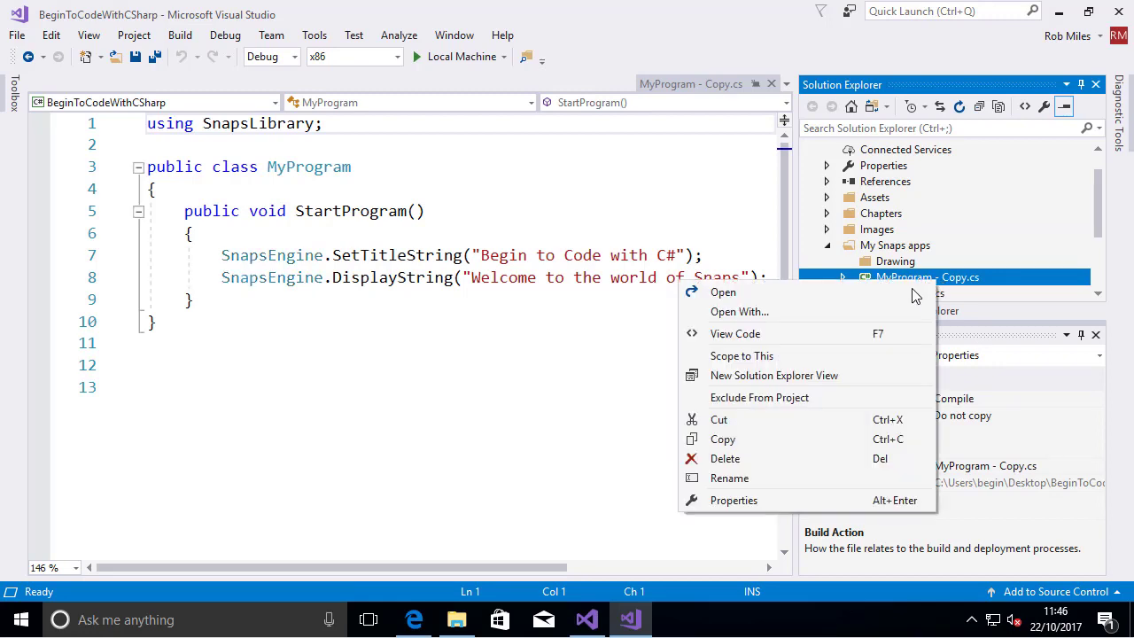
click(764, 478)
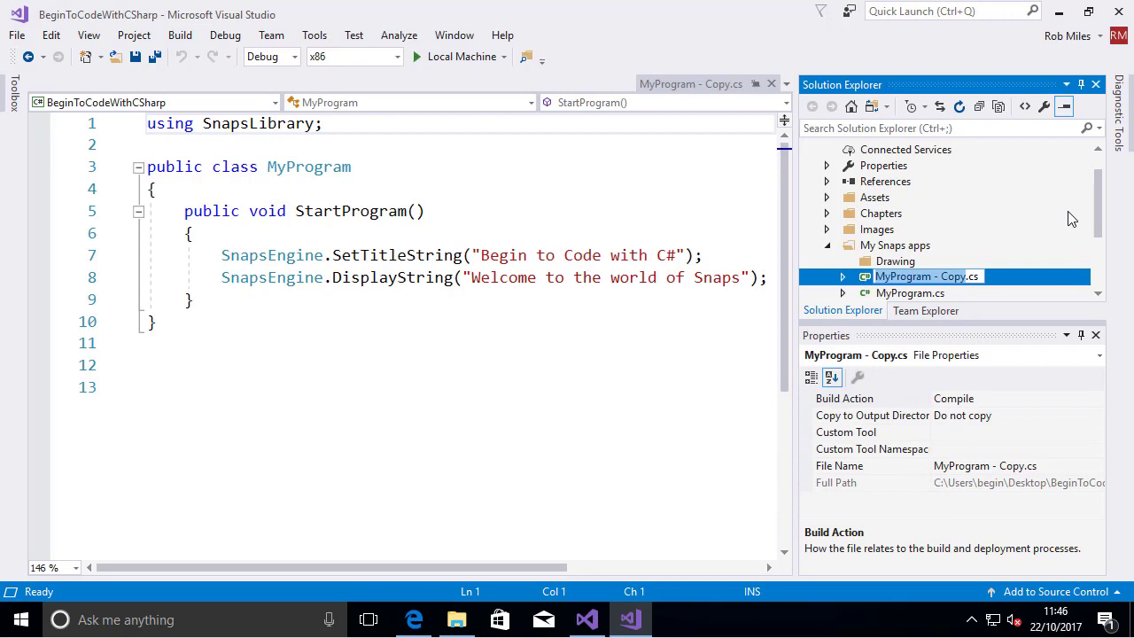
text(FirstProg)
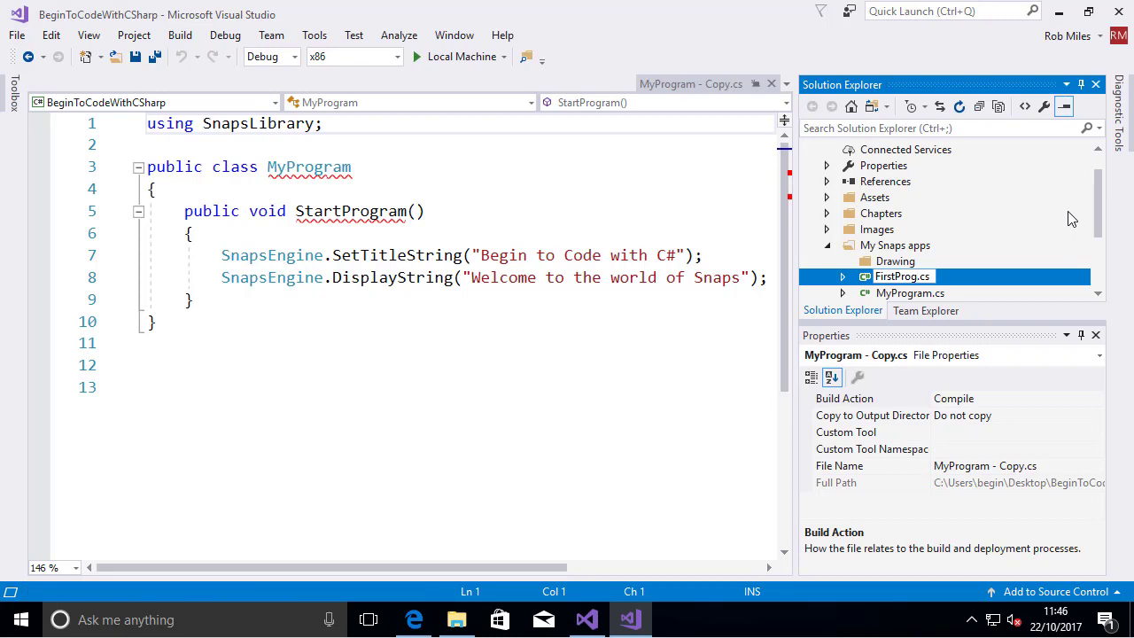
key(Return)
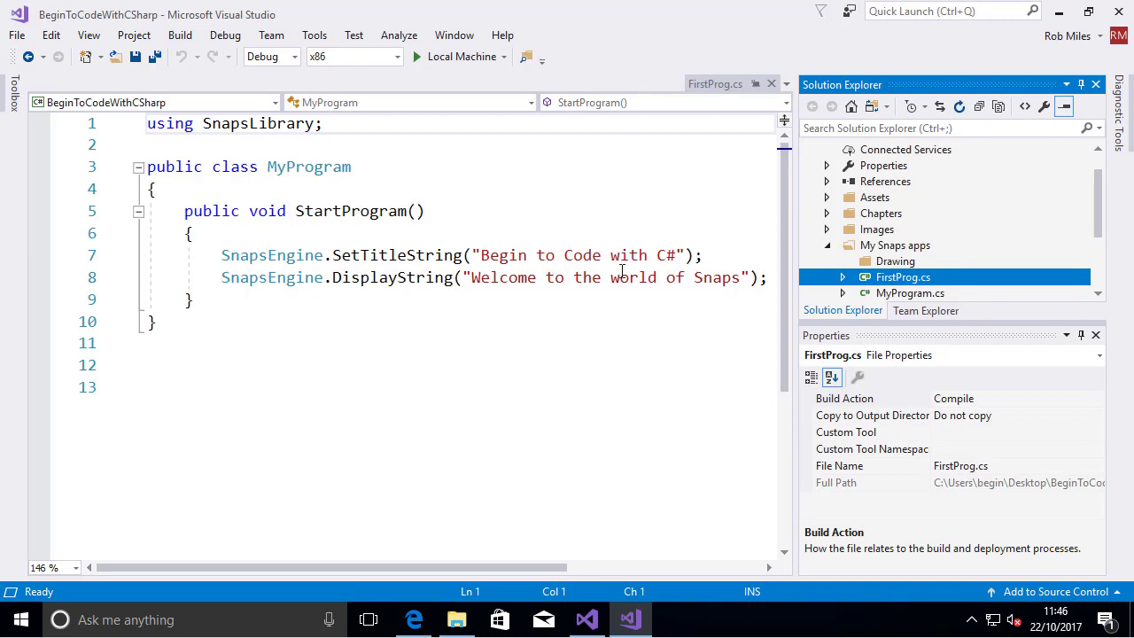
Rename the MyProgram class in FirstProg.cs to FirstProg
click(305, 168)
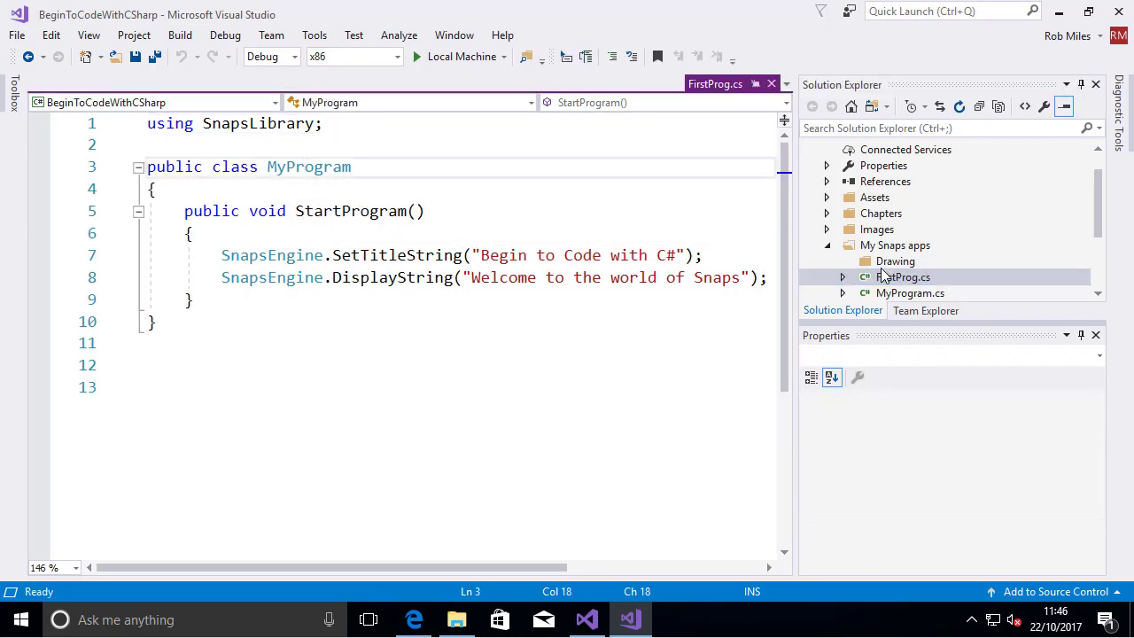
click(924, 294)
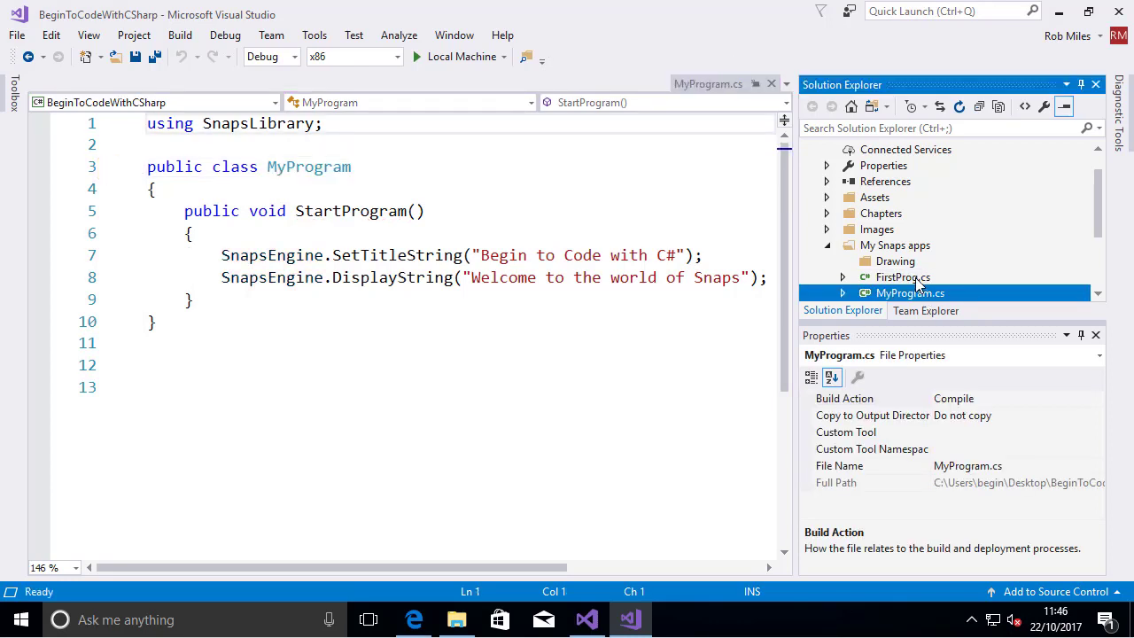
click(917, 279)
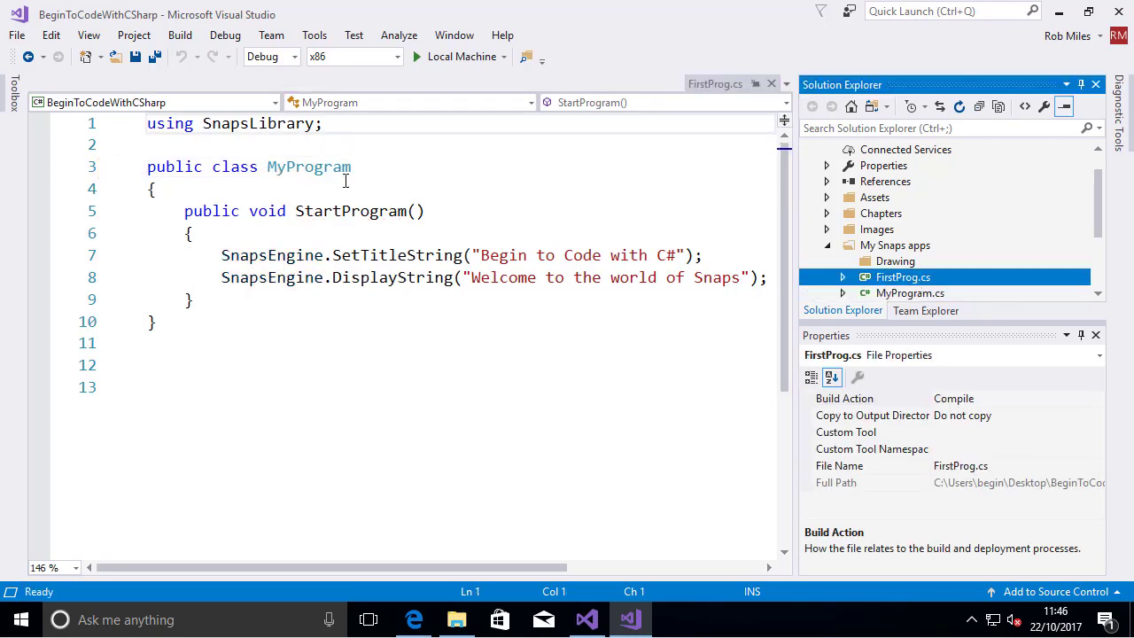
double_click(299, 169)
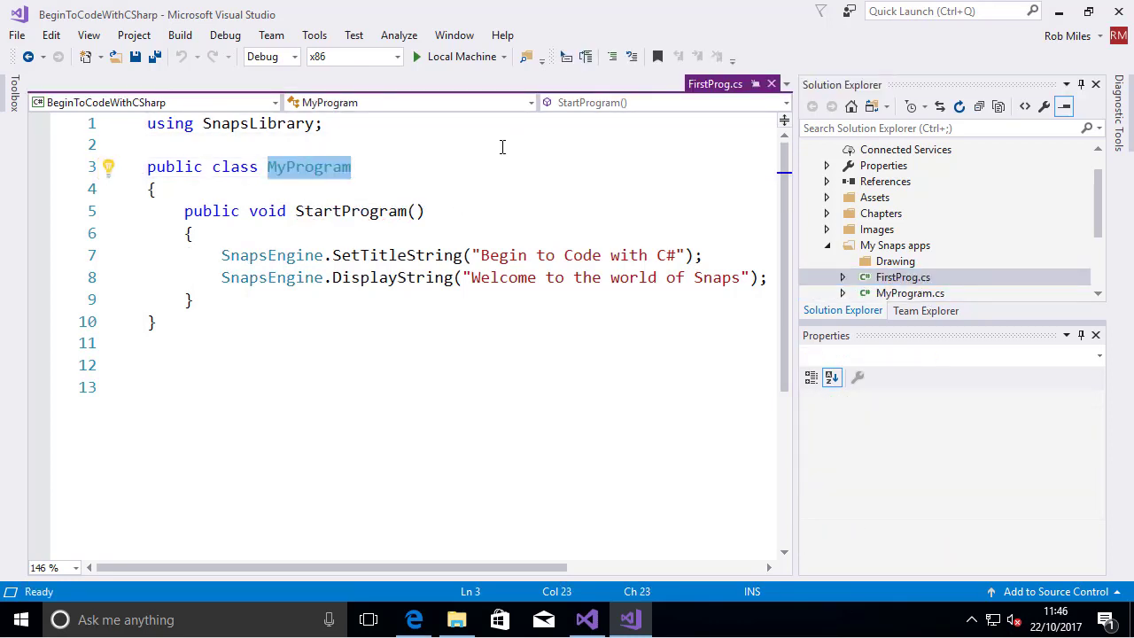
text(First)
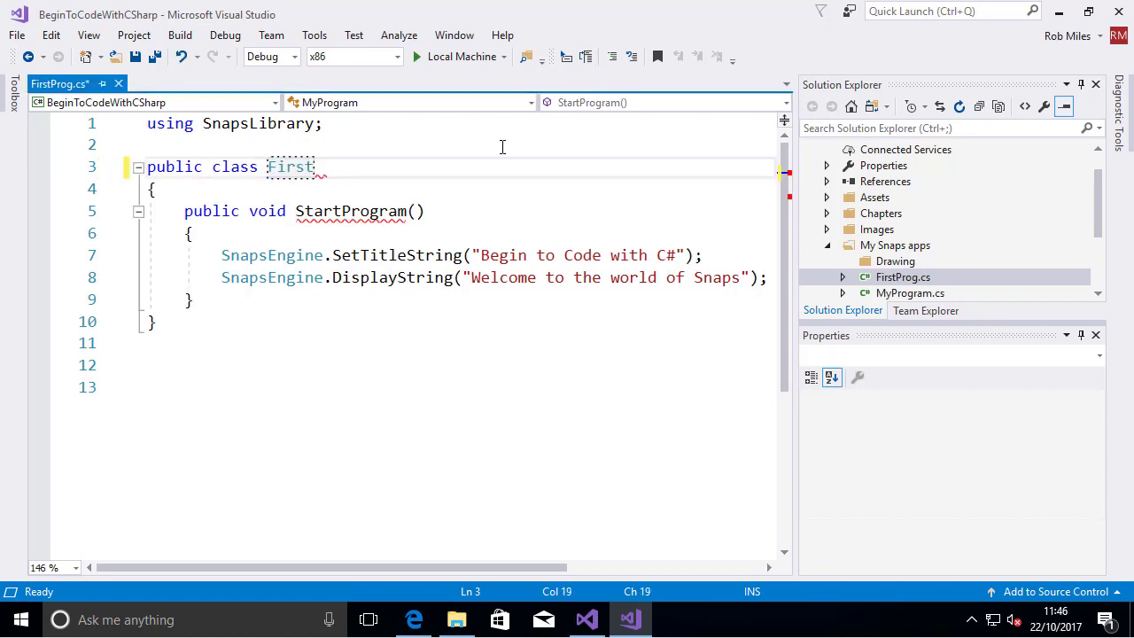
text(Prog)
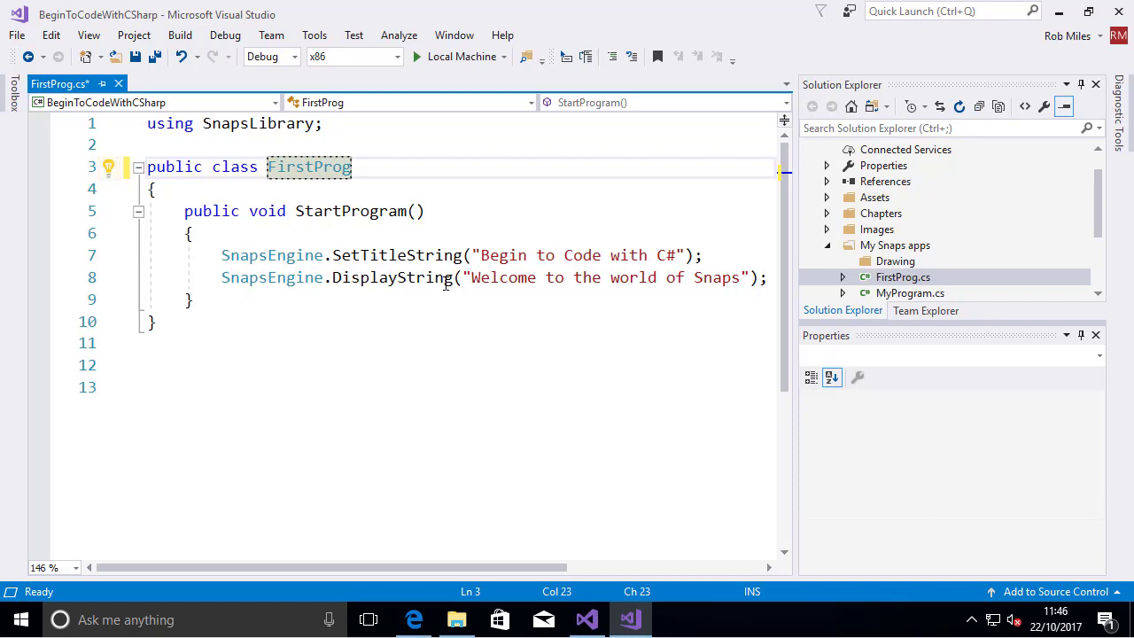
Change the SetTitleString text to the author's first name followed by "is wonderful" and the DisplayString text to "Oh yes he is"
drag(481, 256, 678, 268)
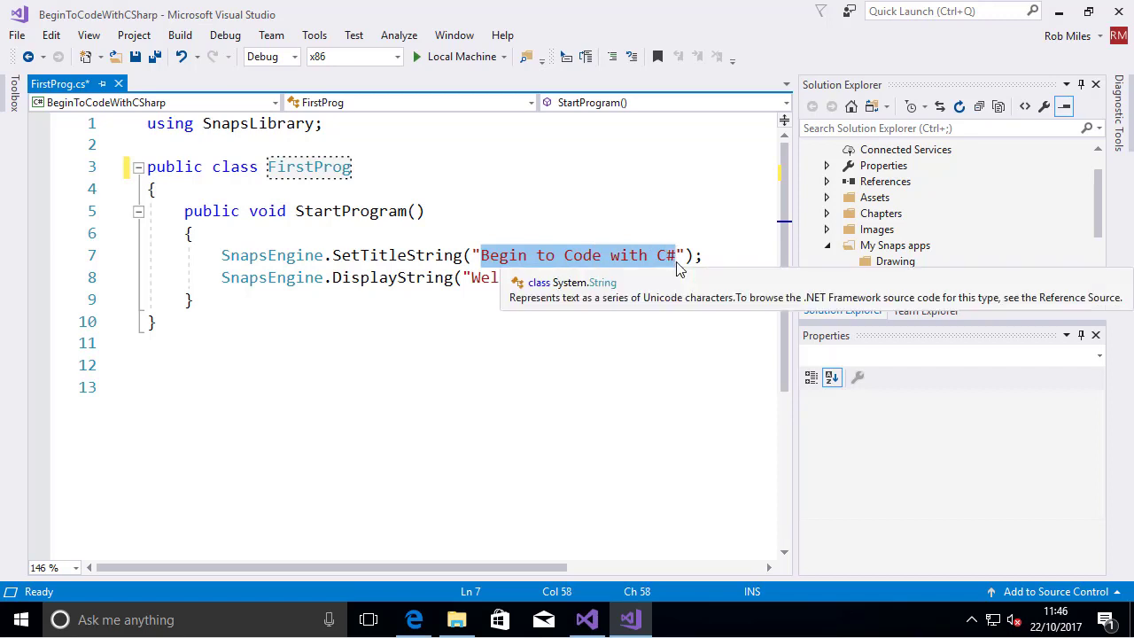
text(Rob is wonderf)
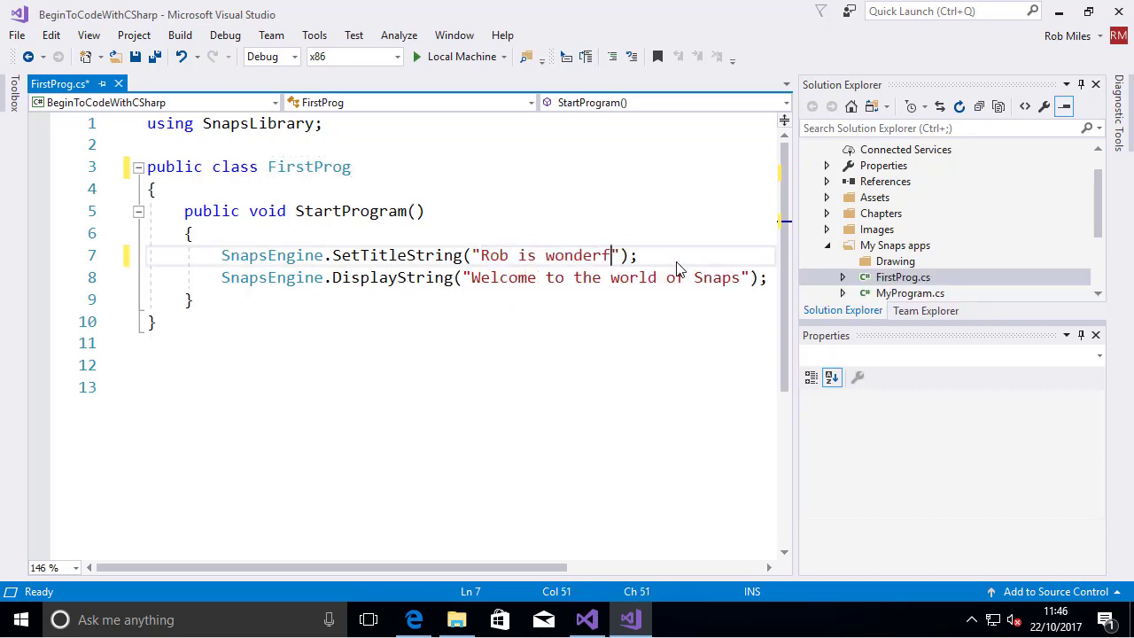
text(ul)
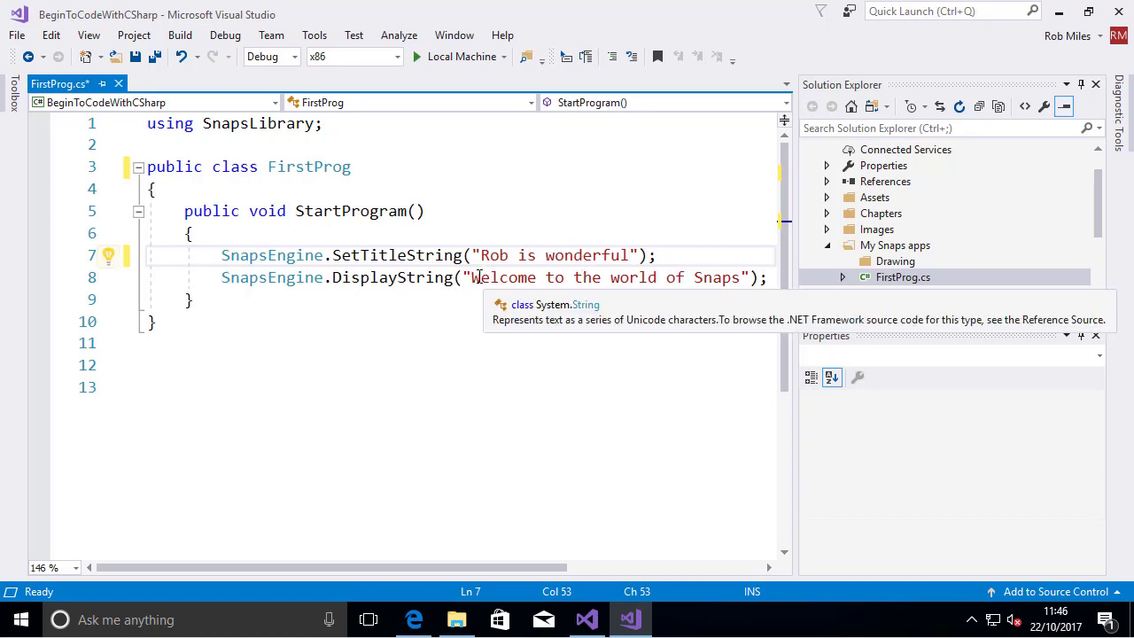
drag(470, 278, 752, 277)
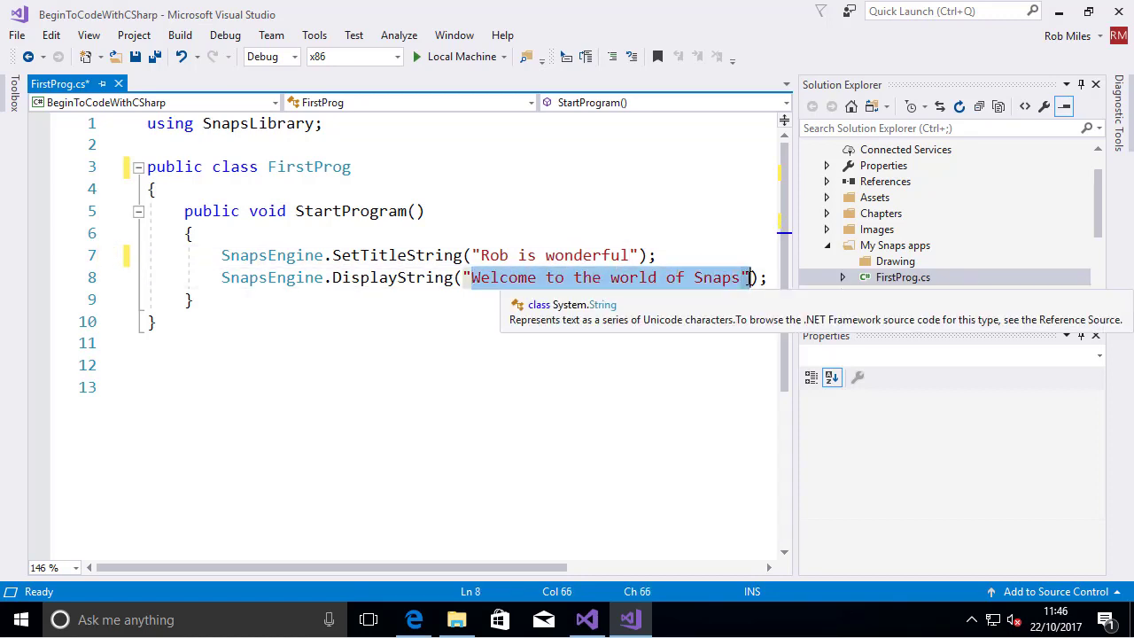
text(Oh yes he is)
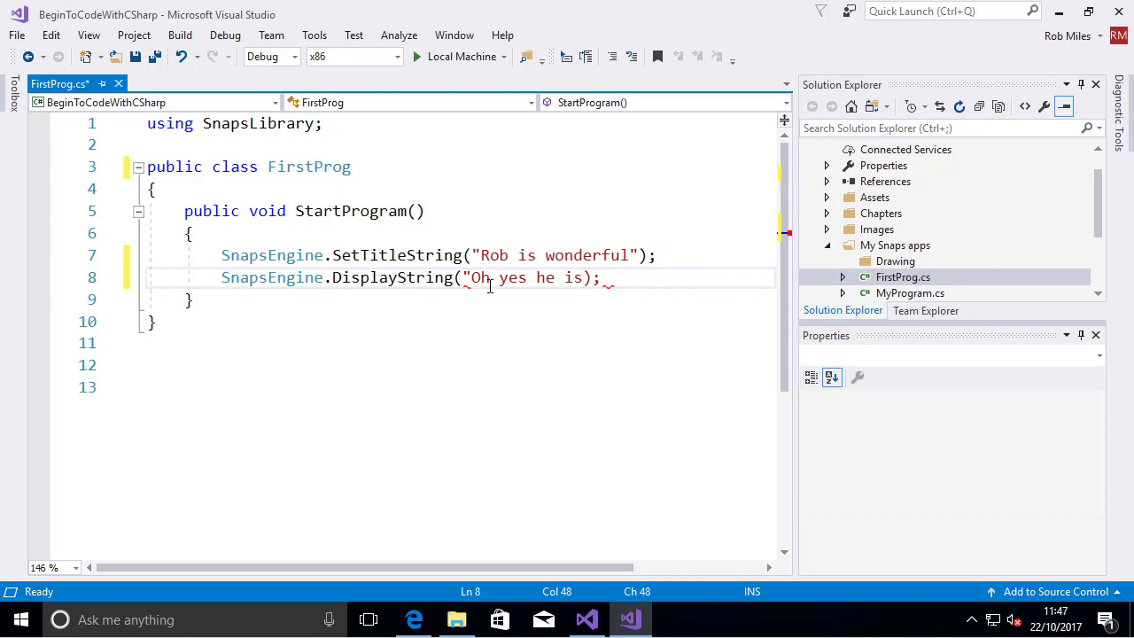
mouse_move(599, 282)
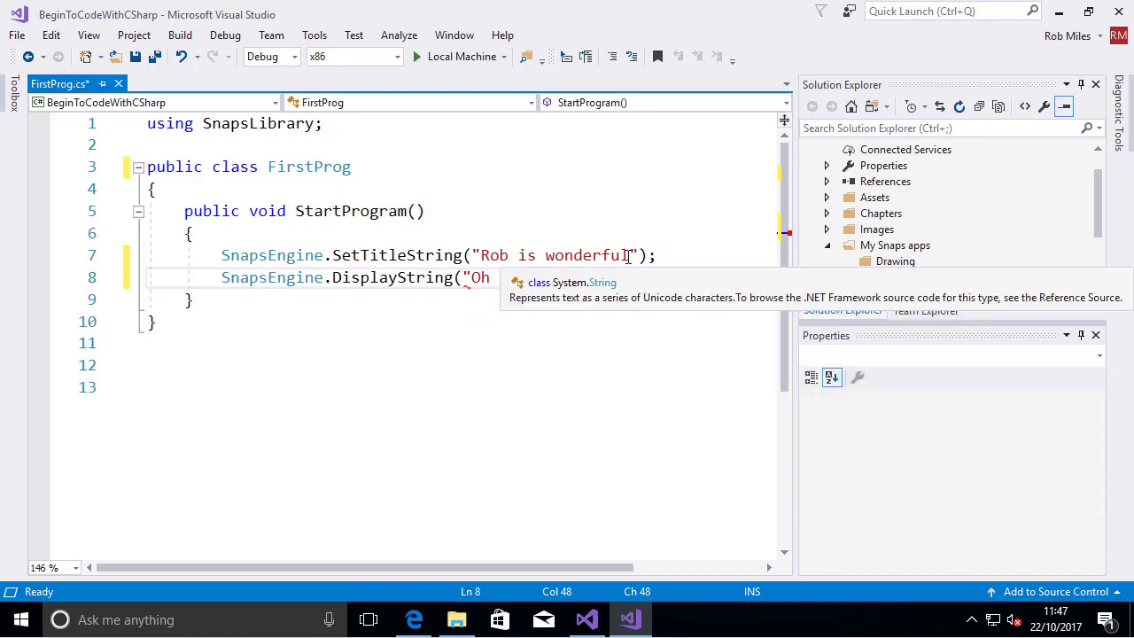
text(");)
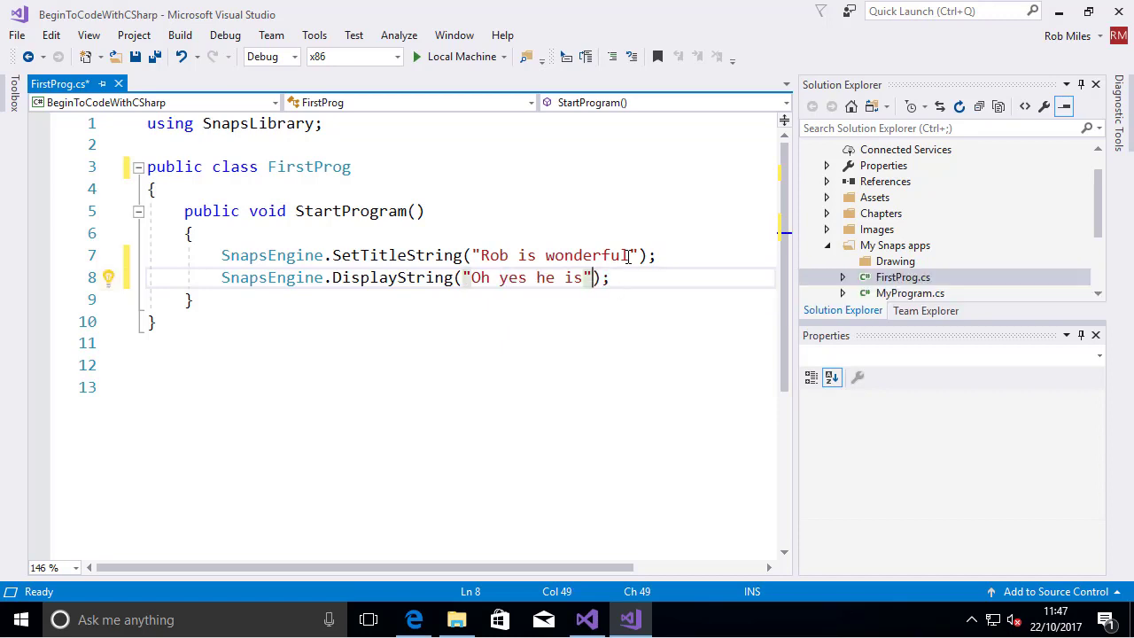
Launch the project on the local machine, maximize its window, and run FirstProg and MyProgram from the My Snaps apps folder
mouse_move(496, 277)
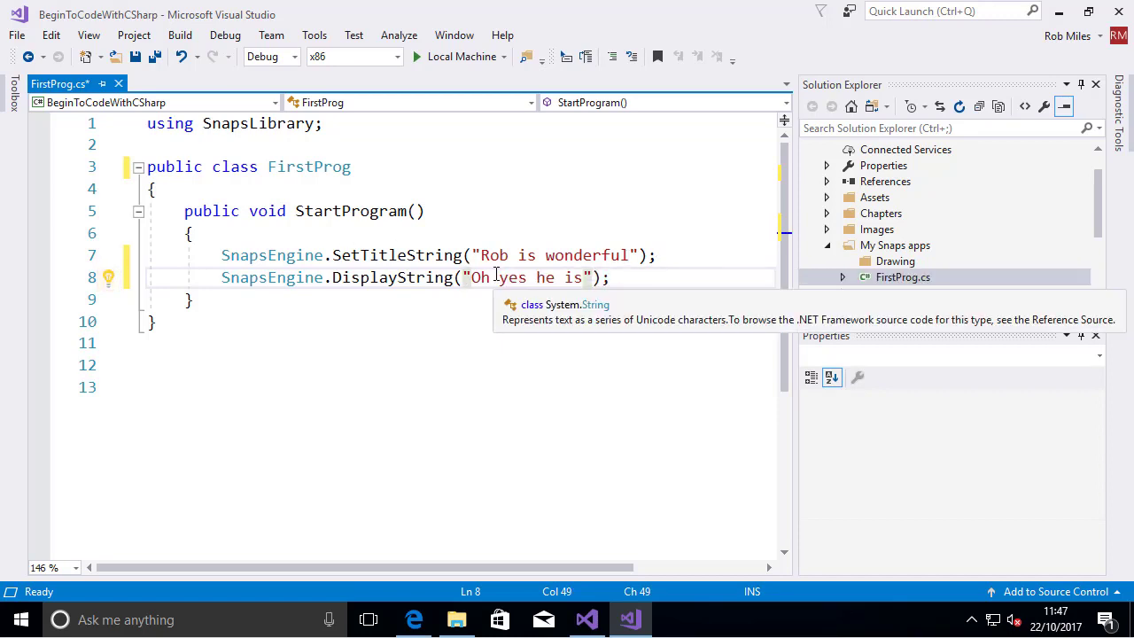
click(458, 57)
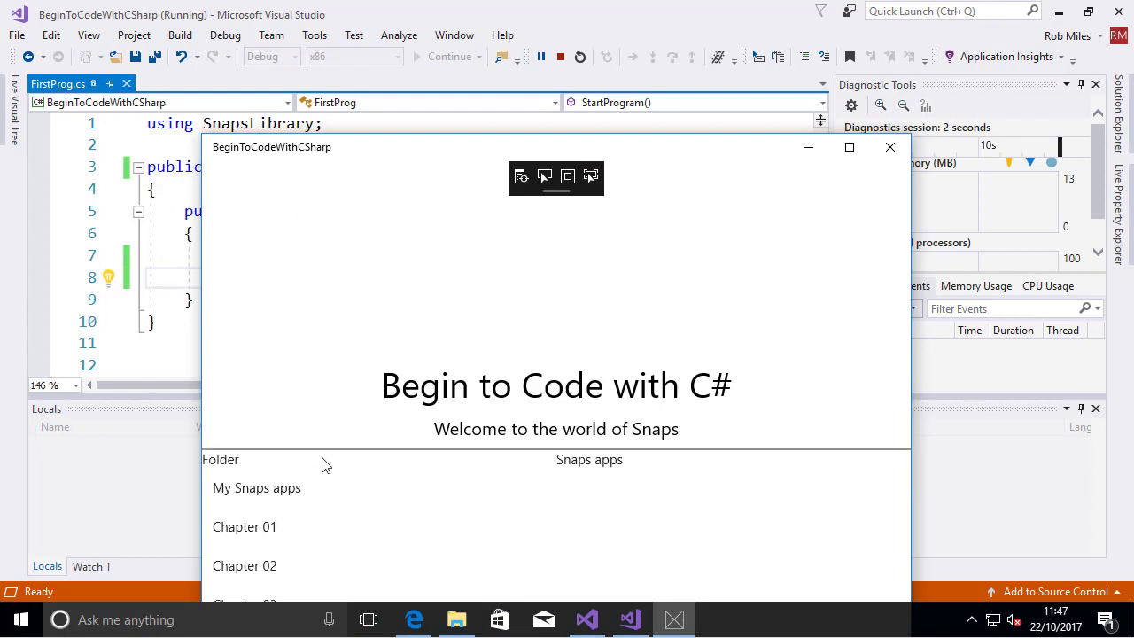
click(293, 496)
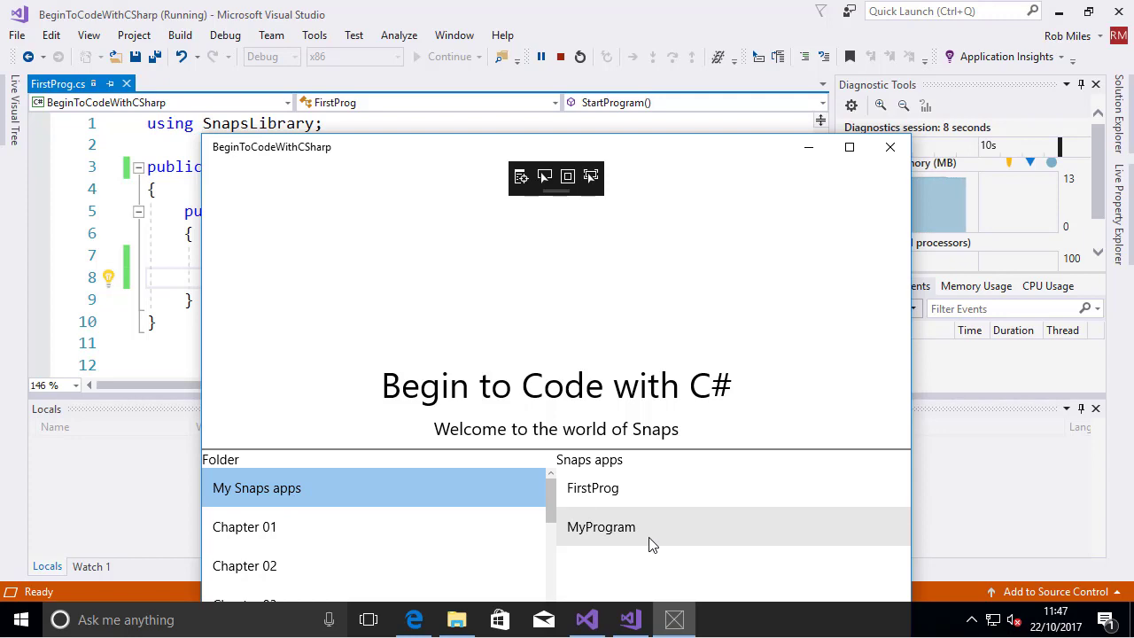
click(617, 497)
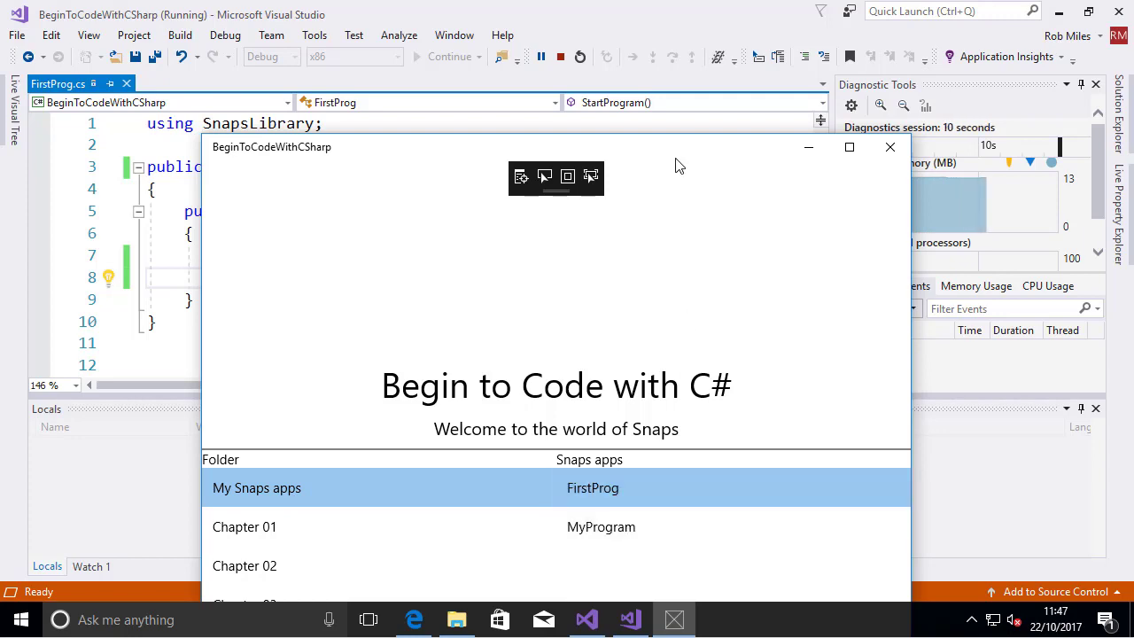
drag(682, 155, 634, 3)
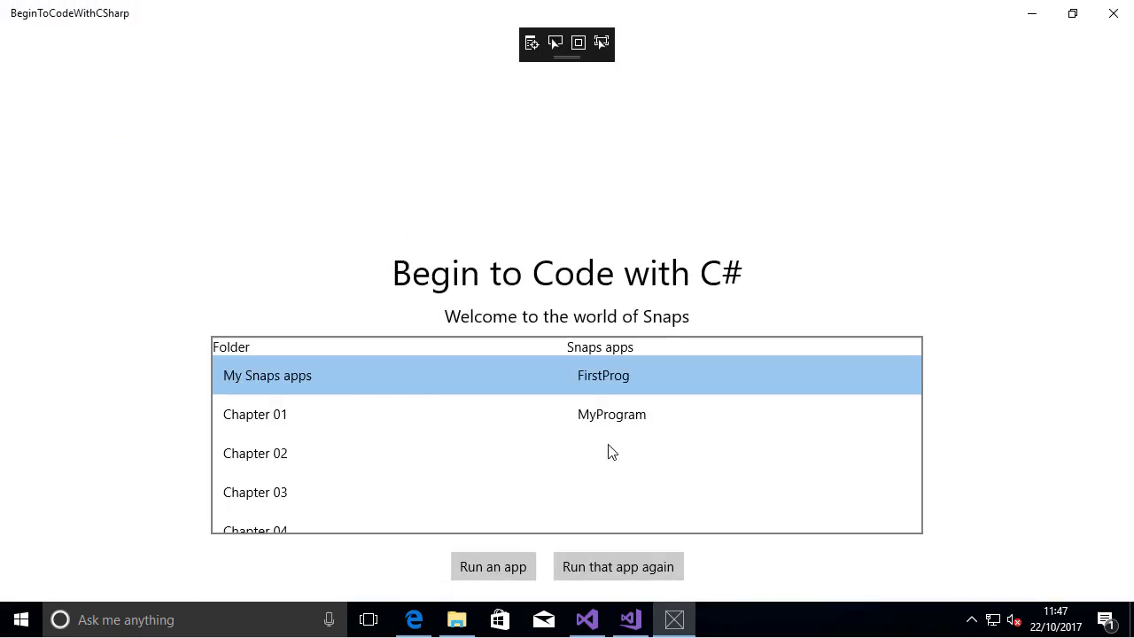
click(493, 567)
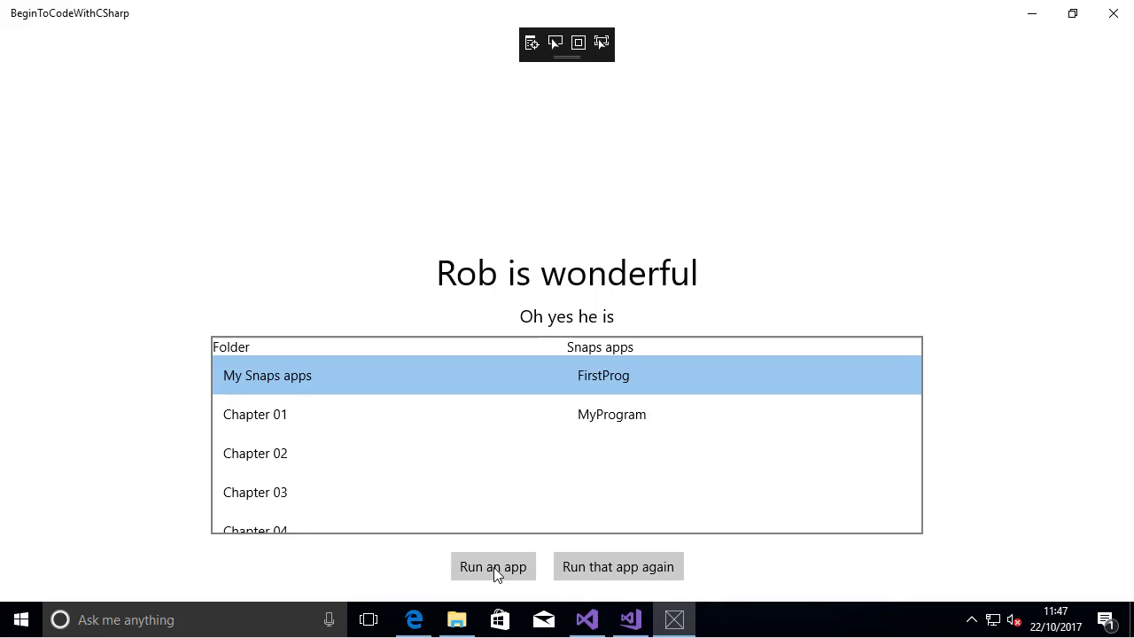
click(634, 411)
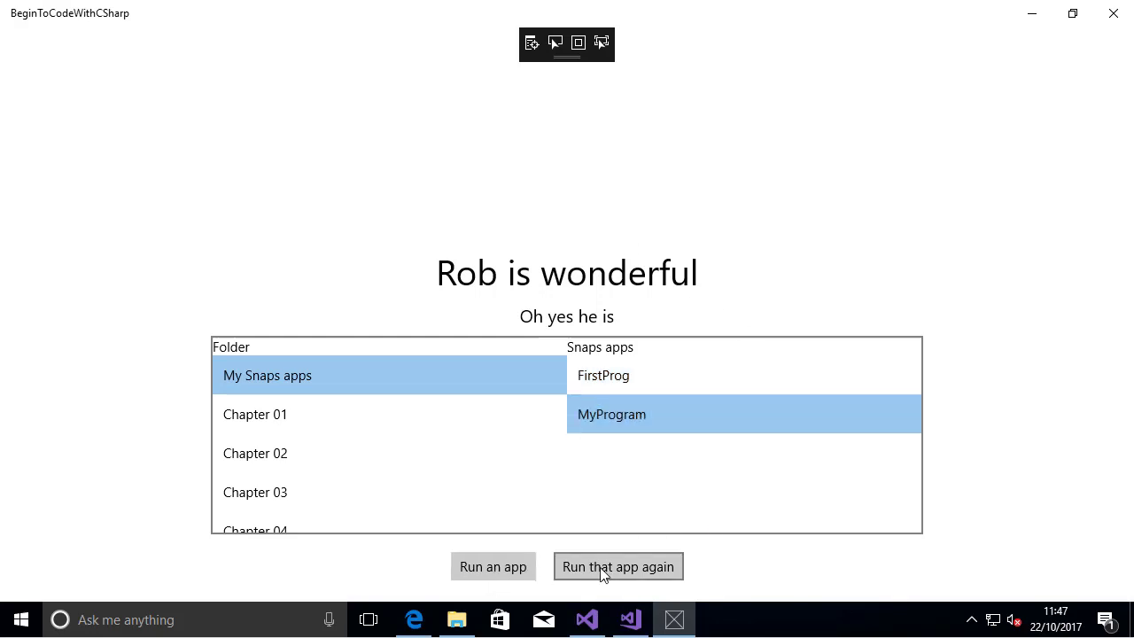
click(502, 576)
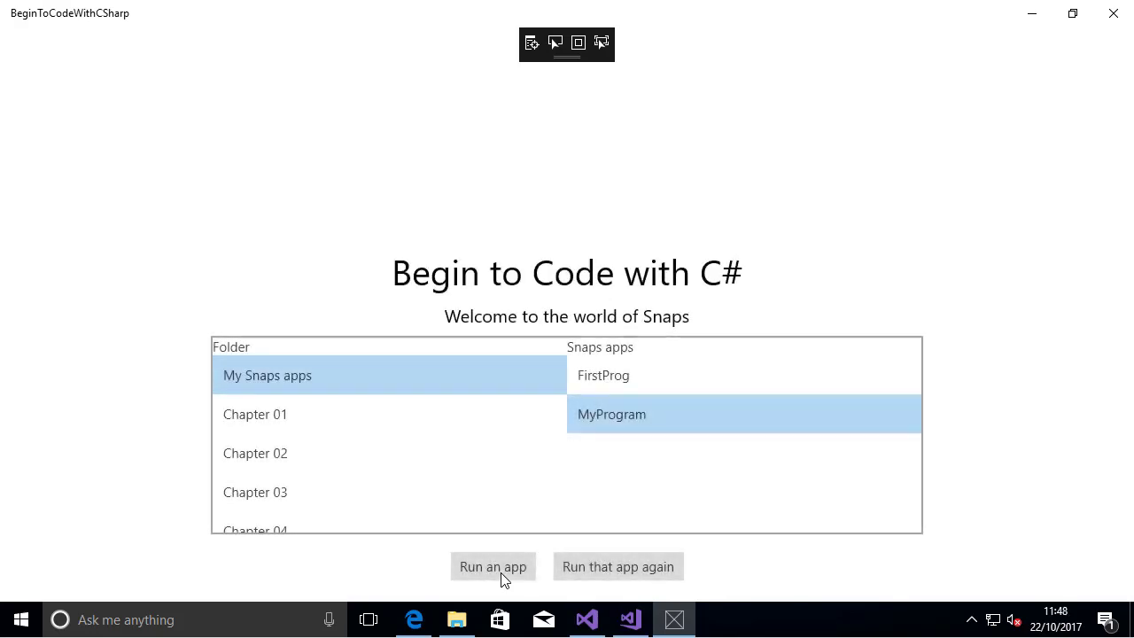
Browse the Snaps apps in the Chapter 01, Chapter 02 and Chapter 03 folders, through to the end of the Chapter 03 list
click(319, 414)
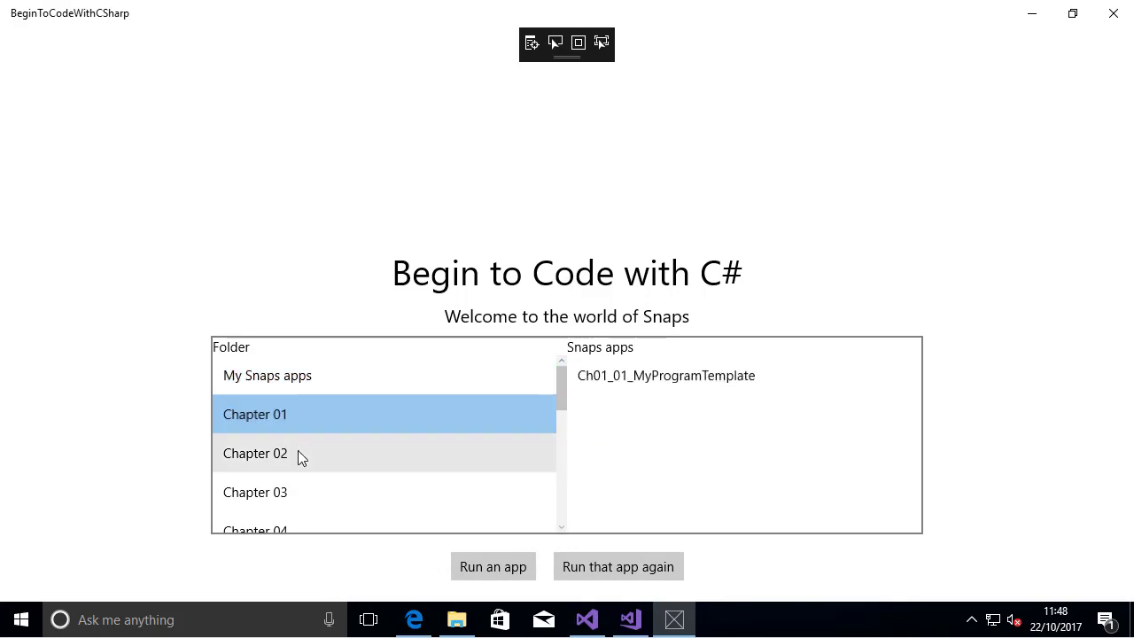
click(298, 452)
click(319, 492)
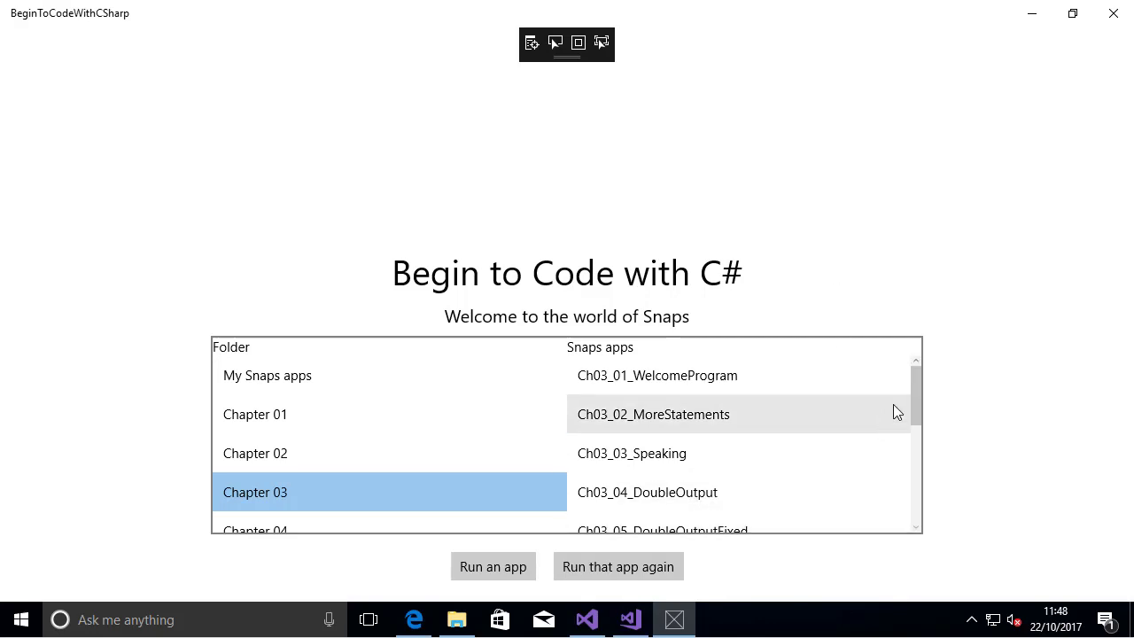
drag(919, 392, 919, 518)
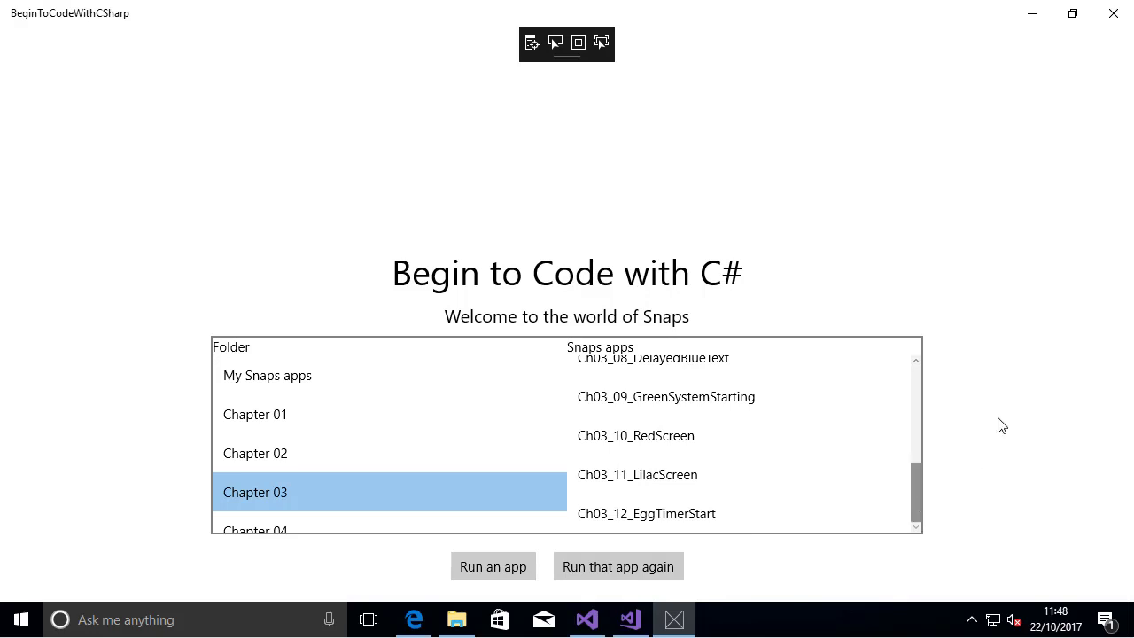
Close the running BeginToCodeWithCSharp app and switch to the PowerPoint Online presentation in Edge
click(1113, 15)
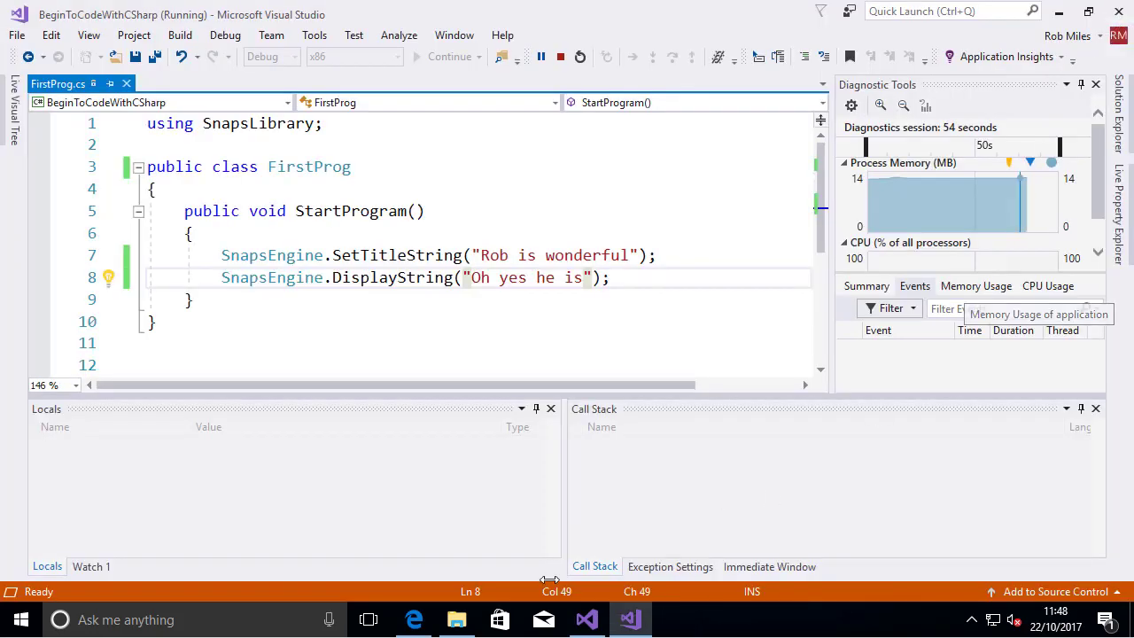
click(411, 624)
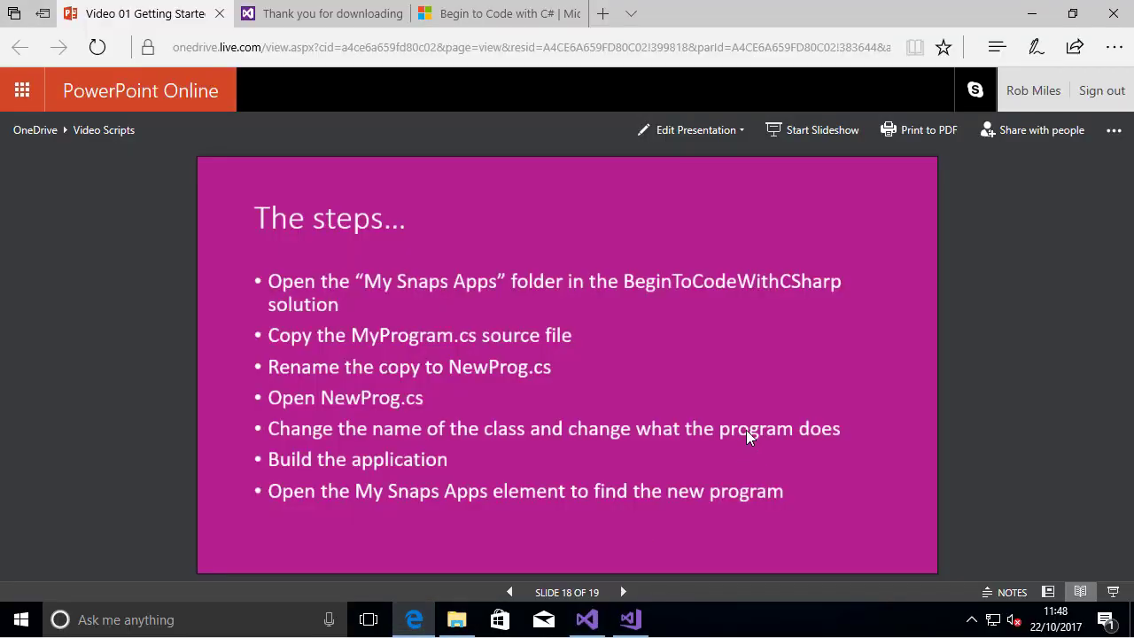